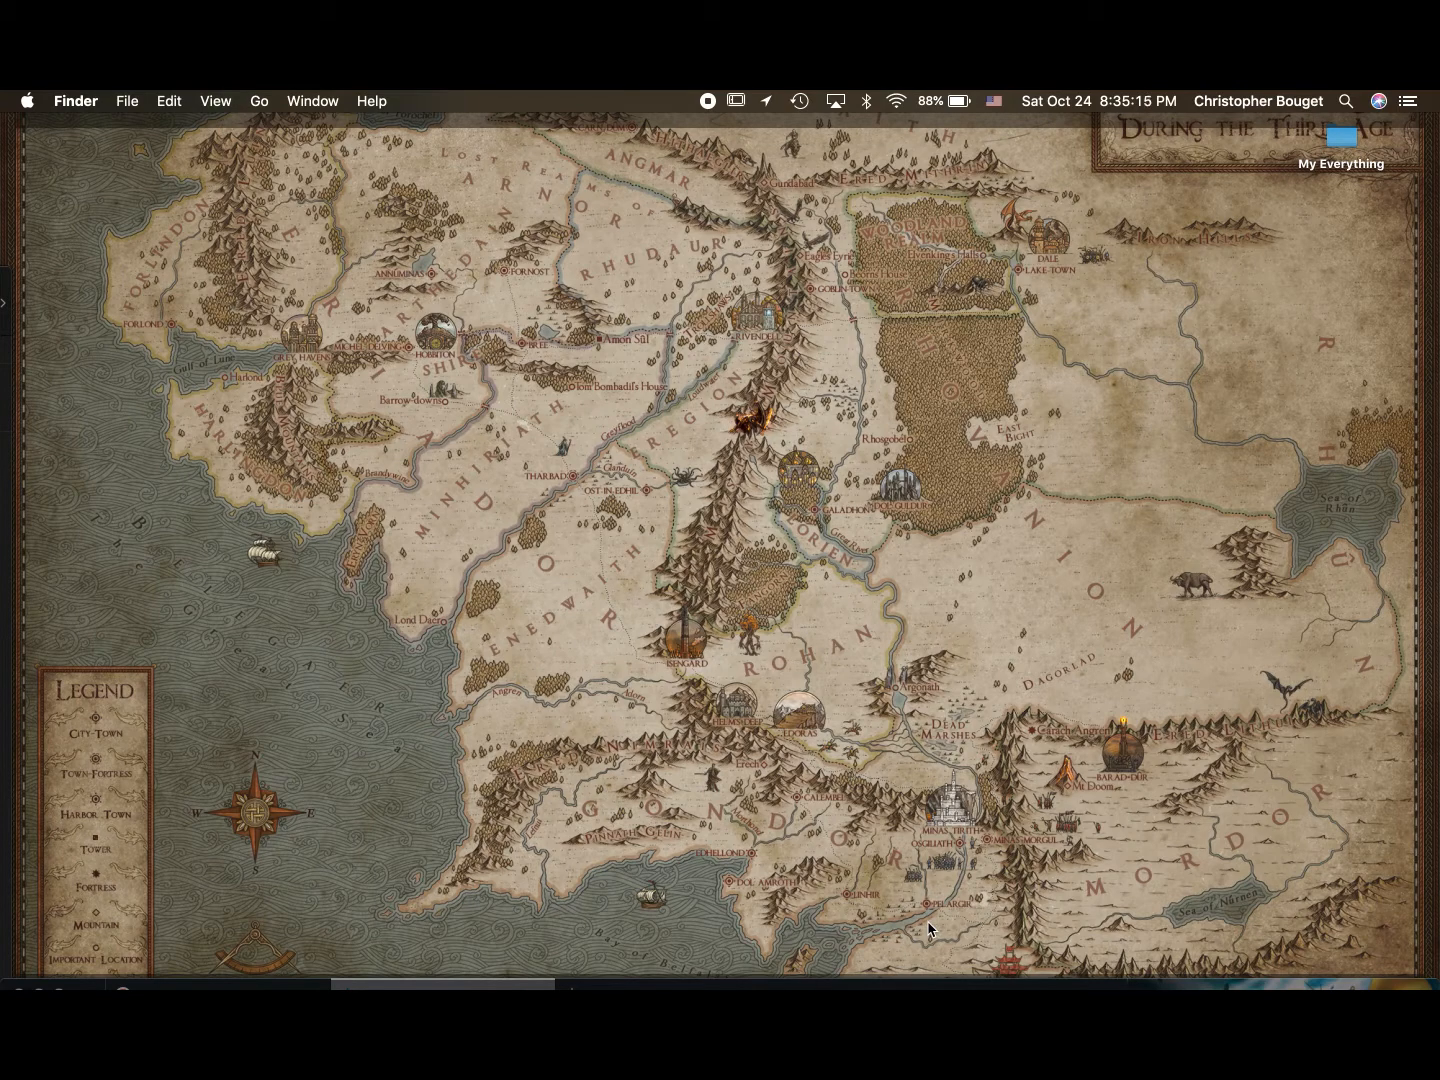
# - Launch Affinity Designer and create a new 5 × 3 in print document at 400 DPI
pyautogui.moveTo(968, 968)
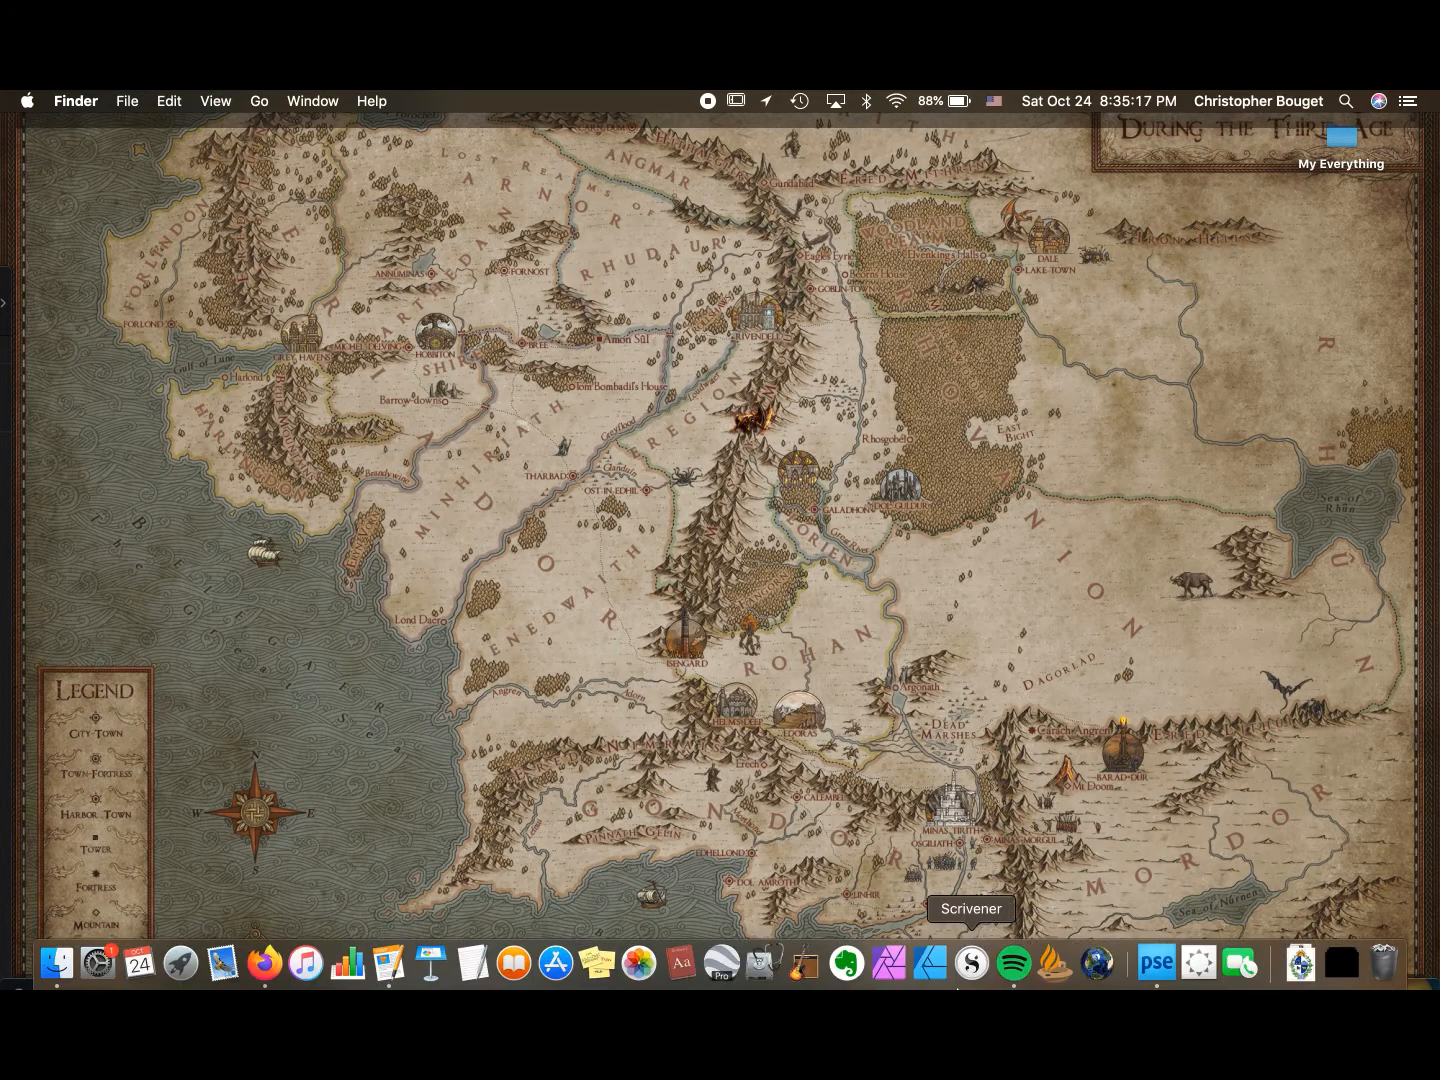
pyautogui.click(933, 967)
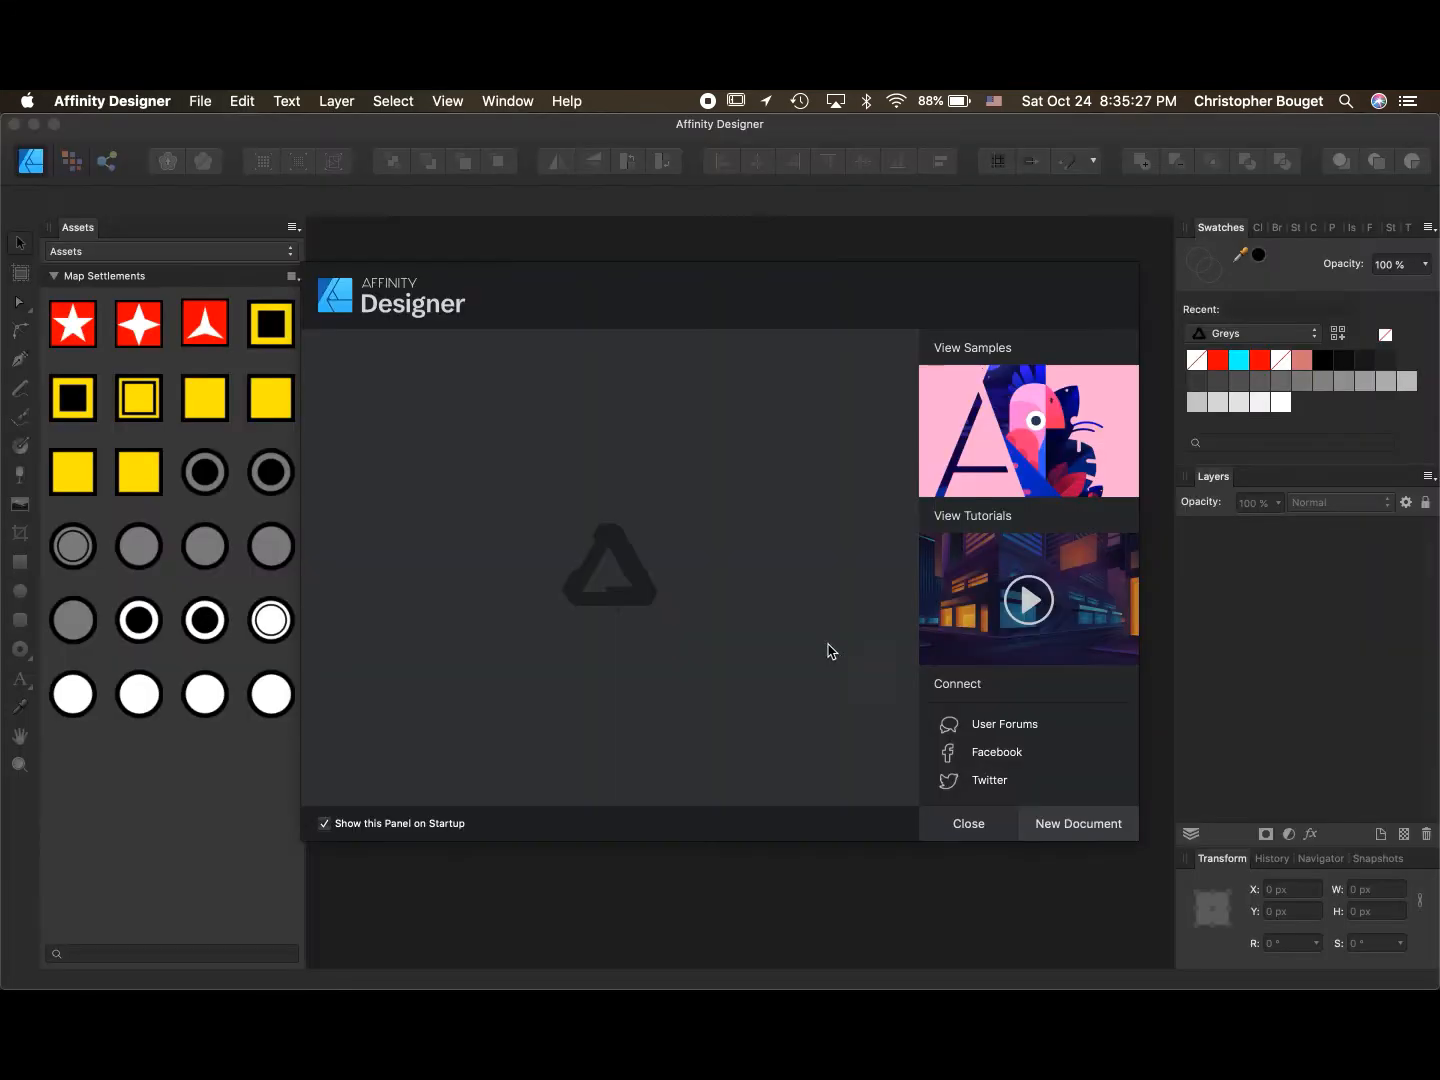
pyautogui.click(1049, 837)
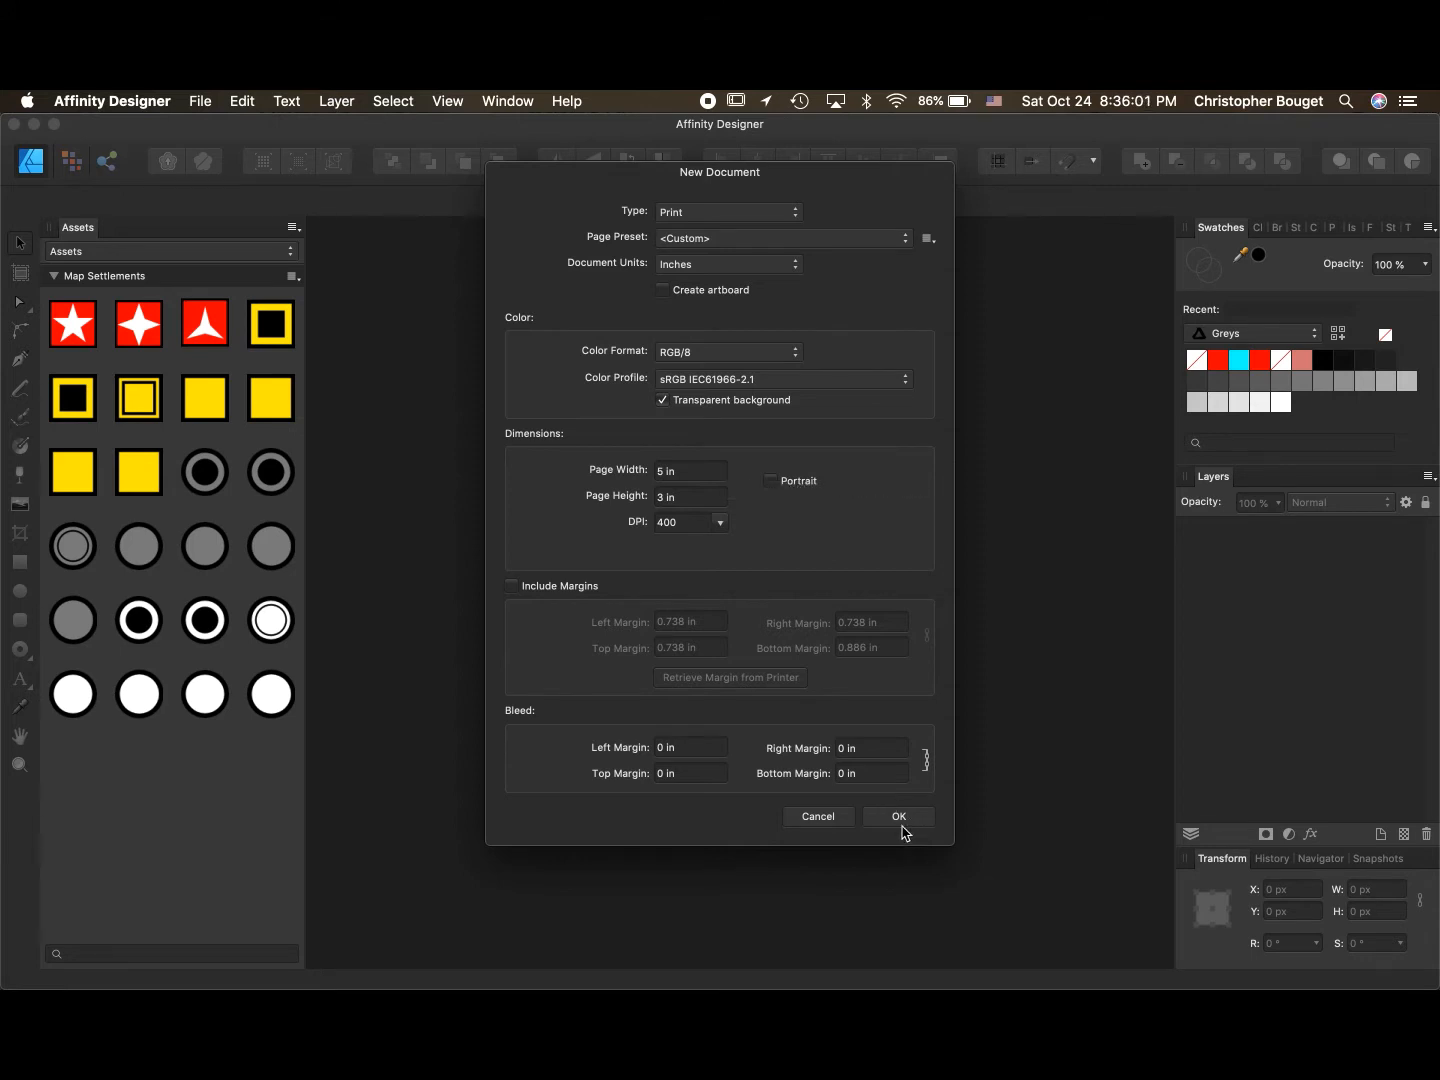
pyautogui.click(898, 818)
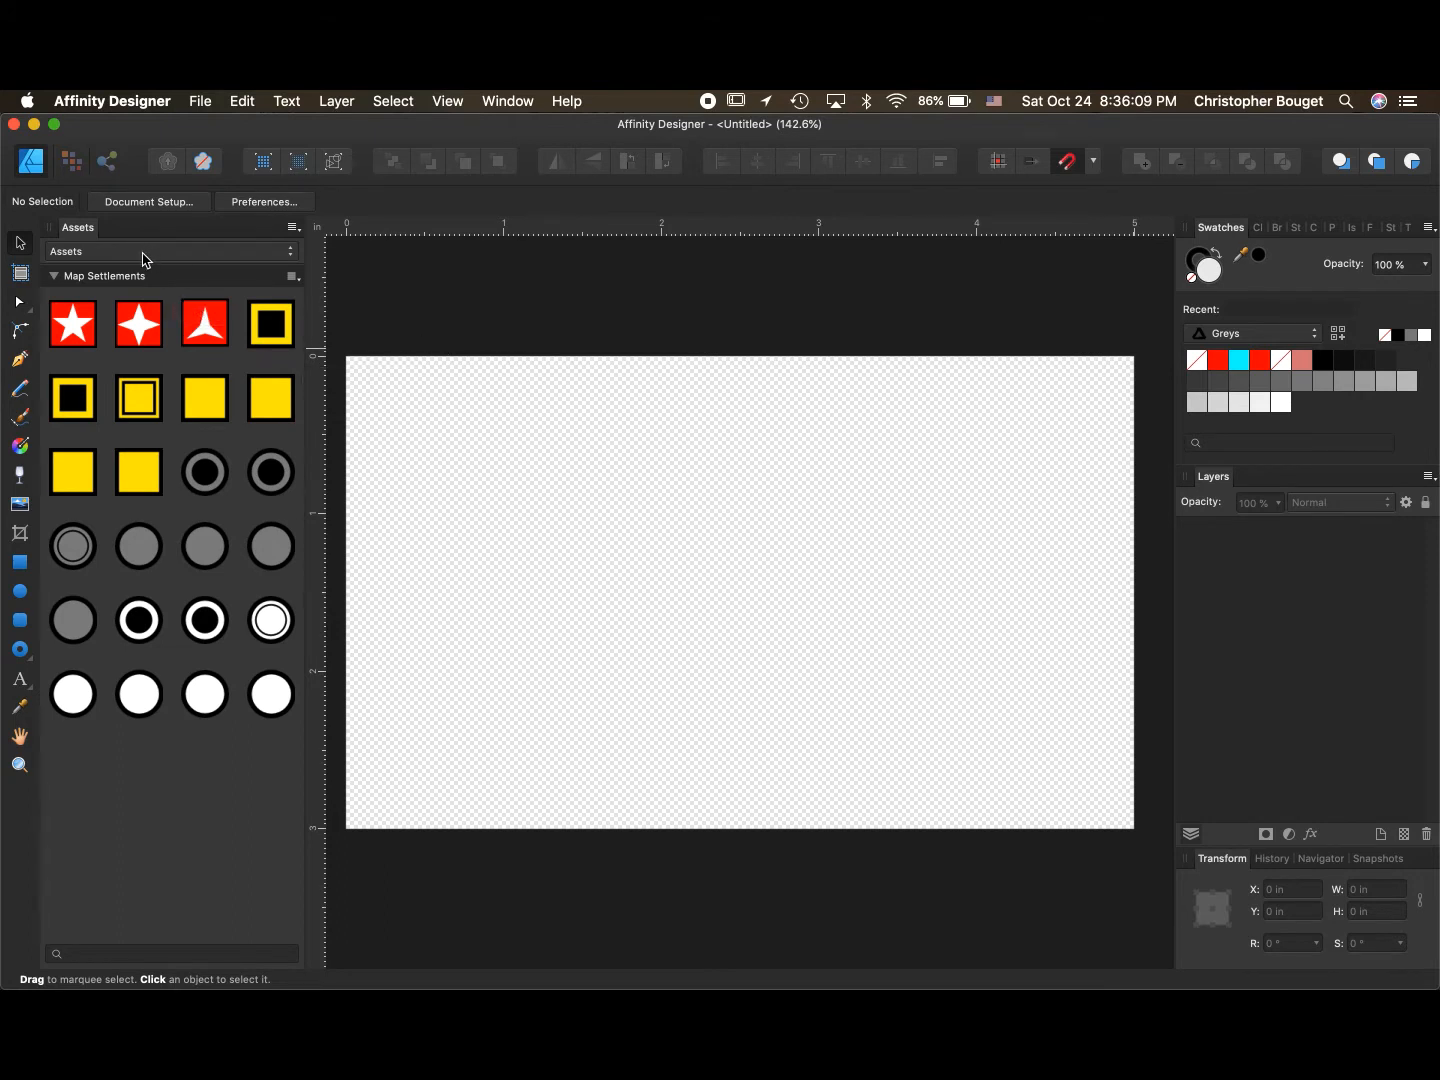
# - Draw a full-height rectangle about 1.88 in wide from the page's left edge
pyautogui.click(19, 562)
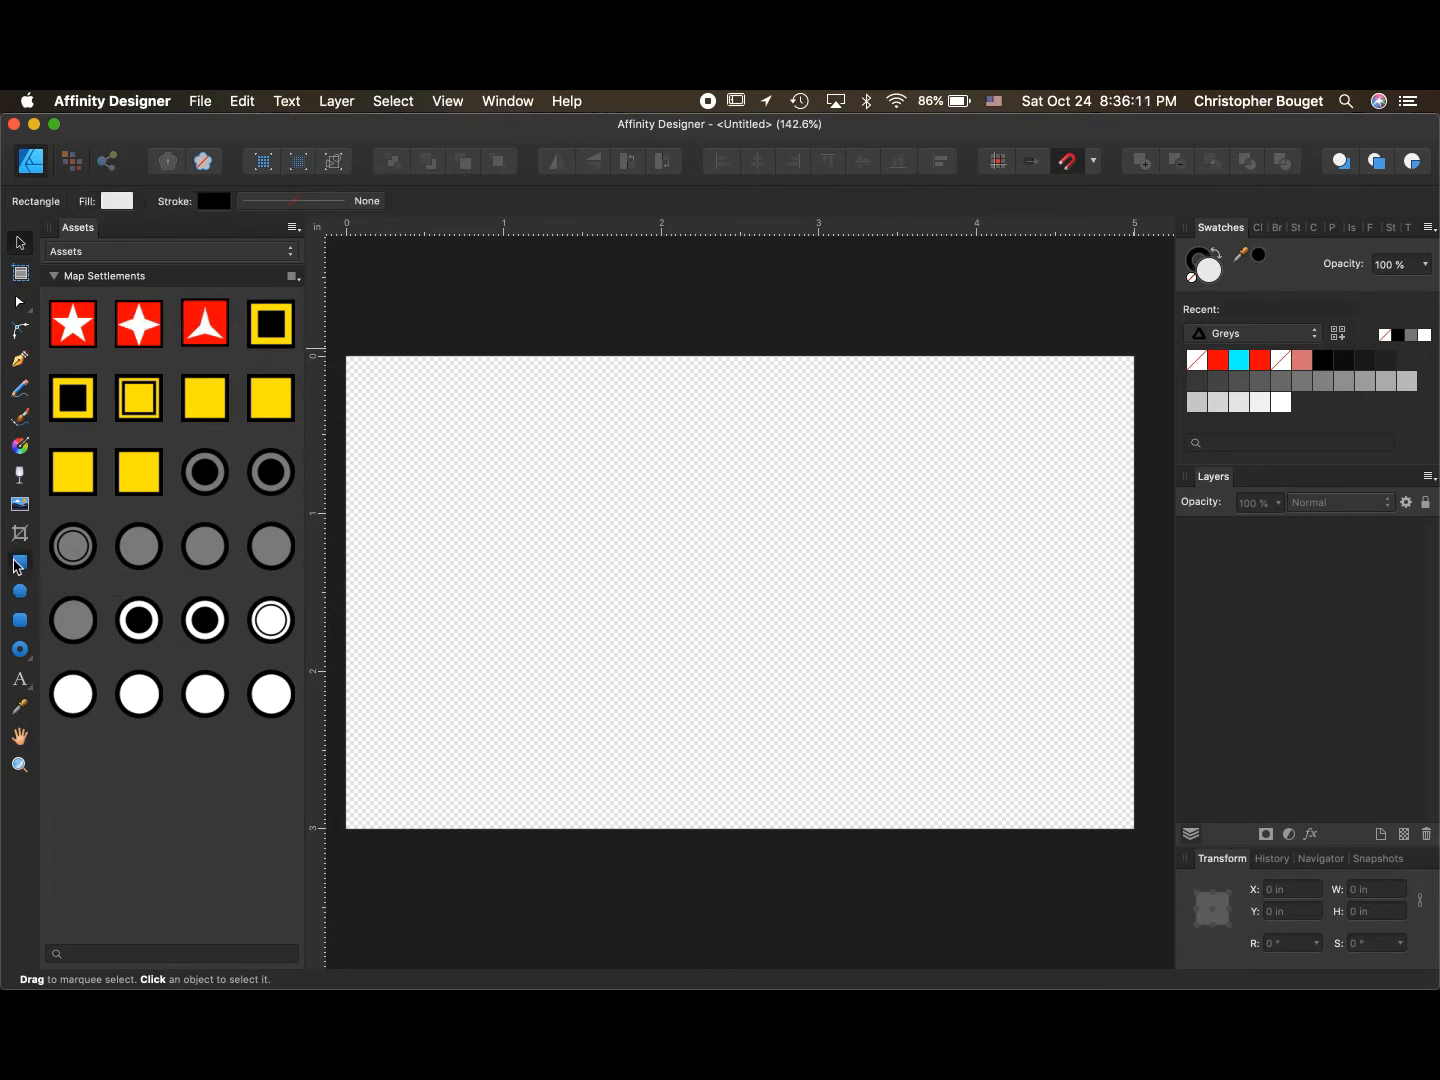
pyautogui.moveTo(347, 355); pyautogui.dragTo(643, 828)
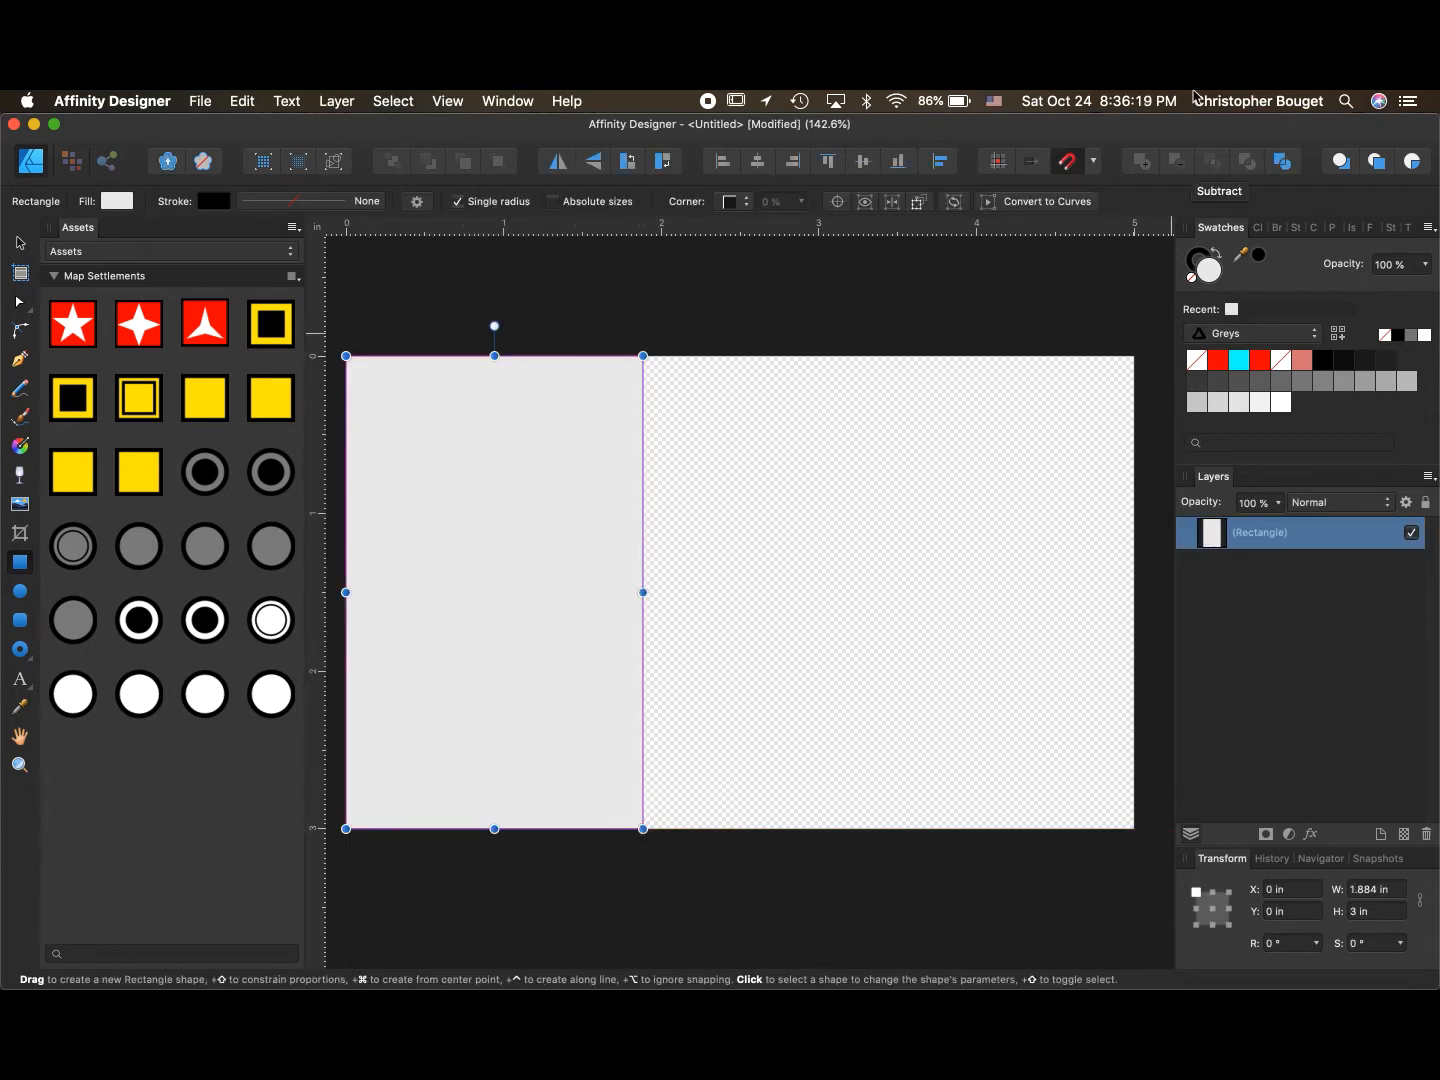
# - Calculate 5/3 in Spotlight and select the result to copy it
pyautogui.click(1347, 101)
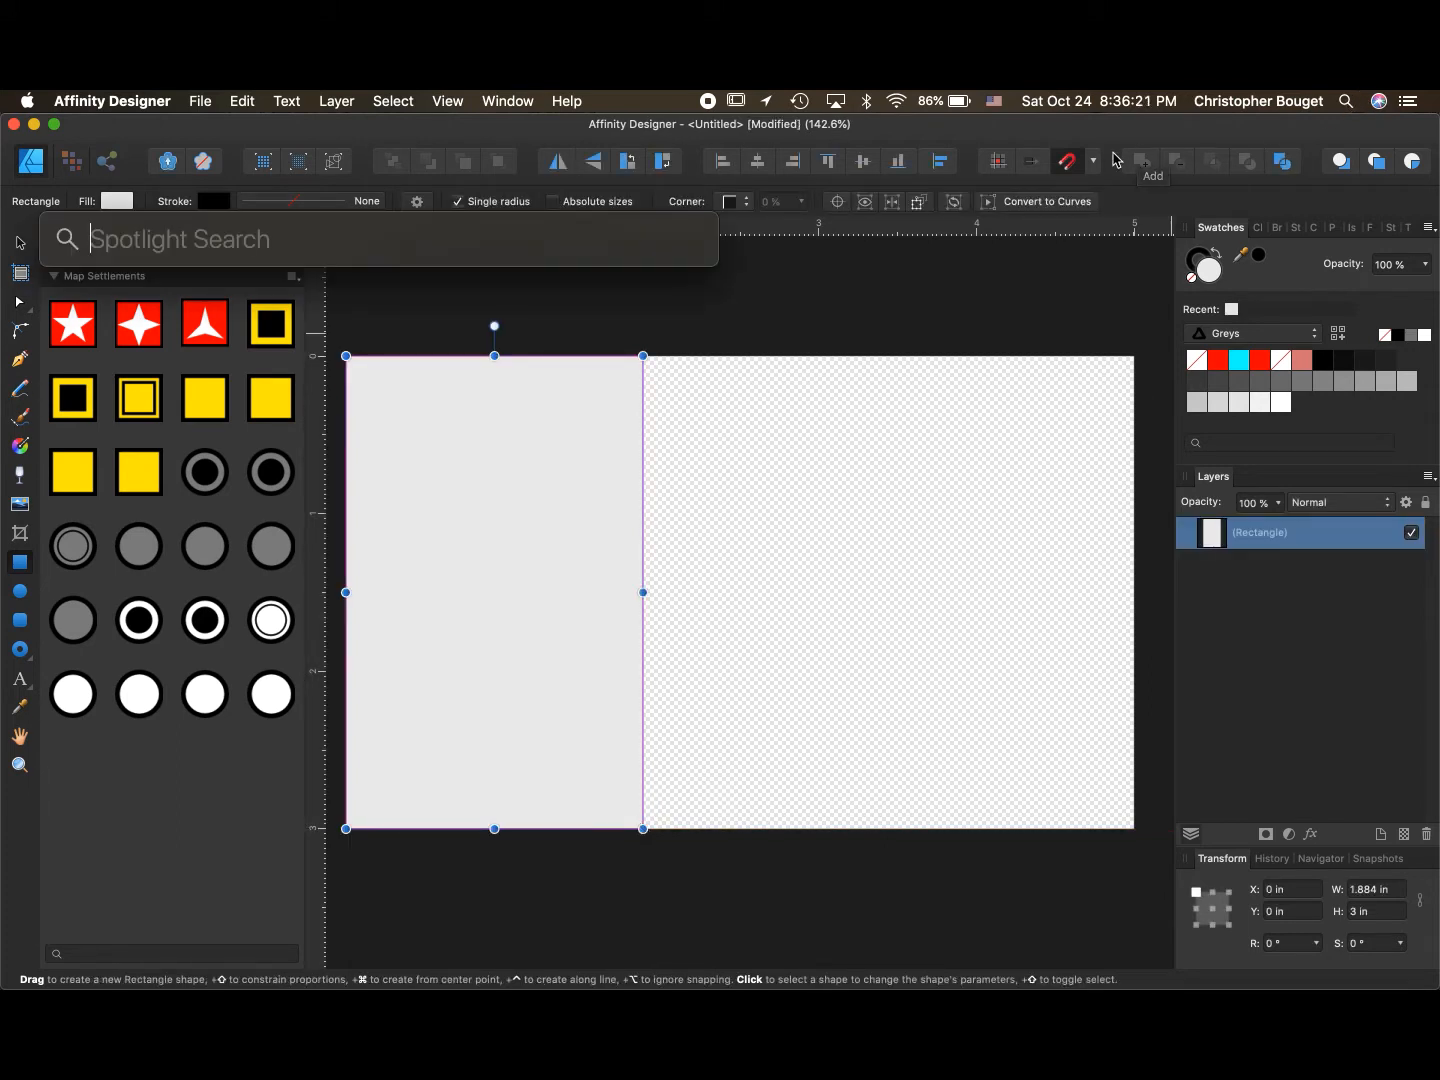
pyautogui.write('5/3')
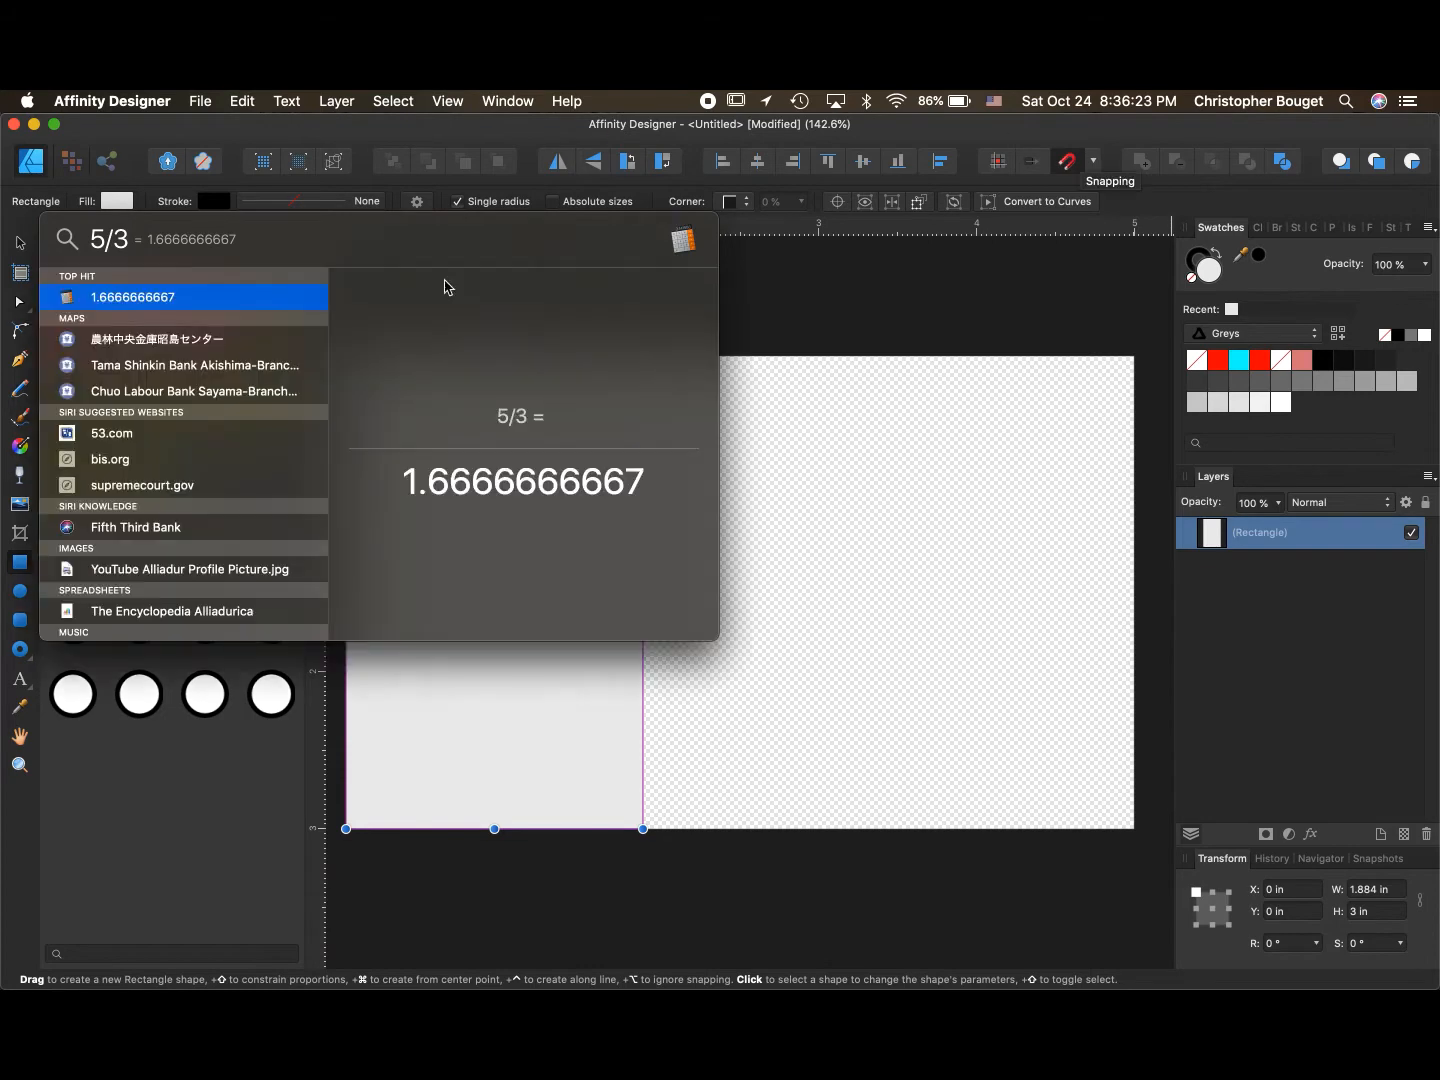
pyautogui.moveTo(645, 482); pyautogui.dragTo(330, 463)
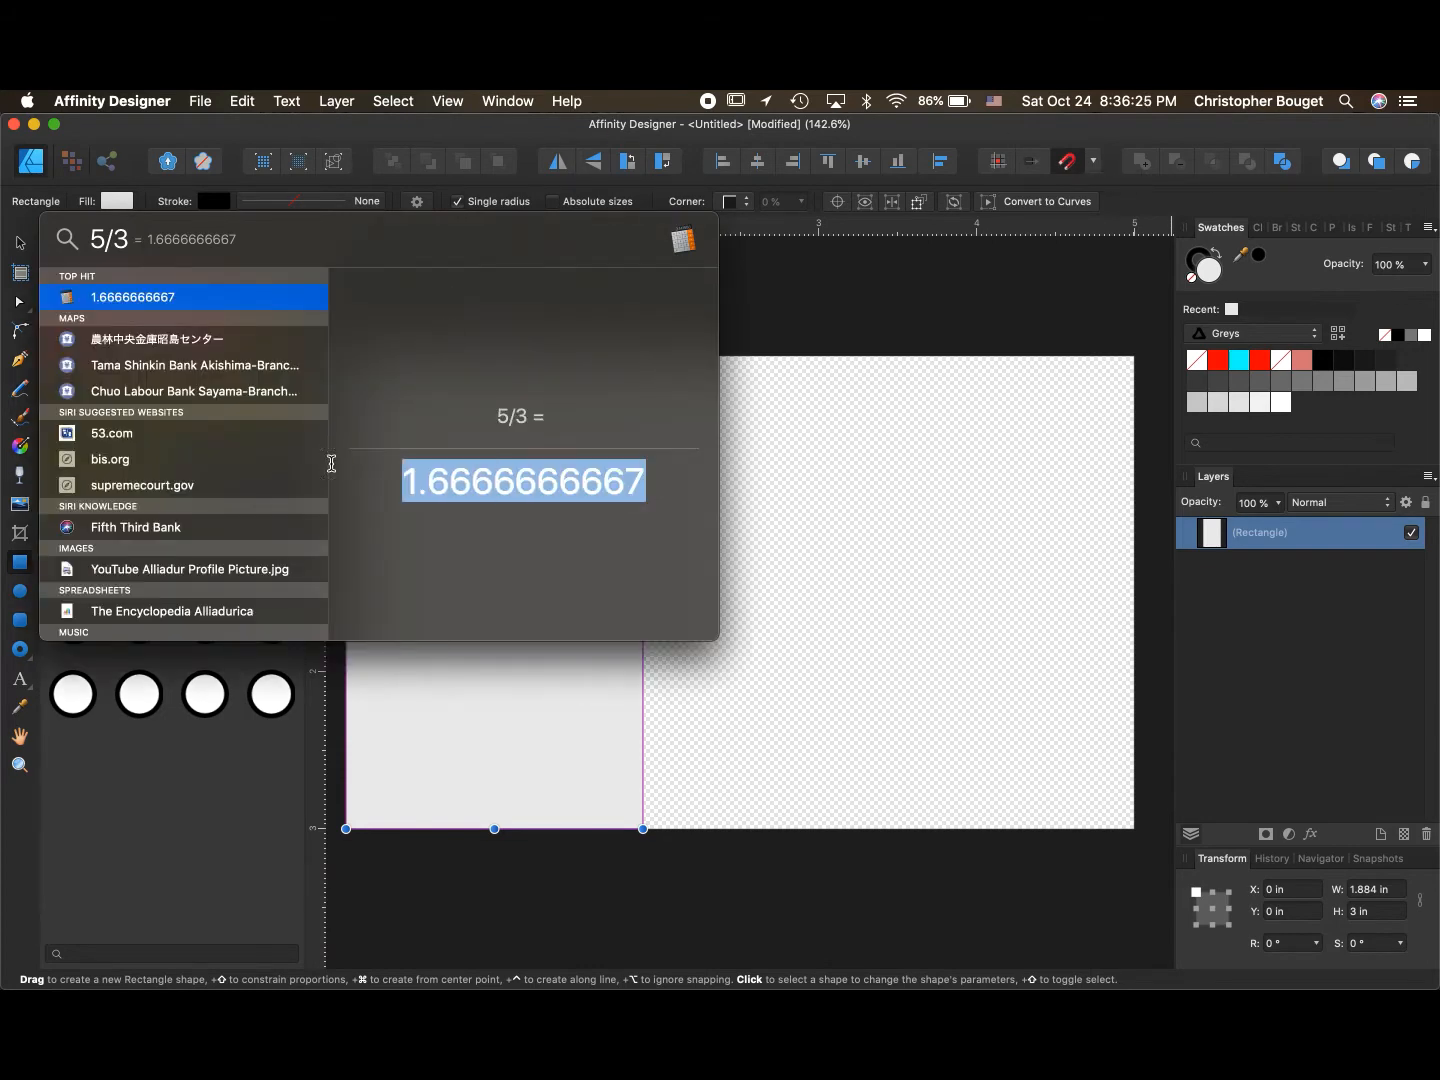
pyautogui.click(852, 330)
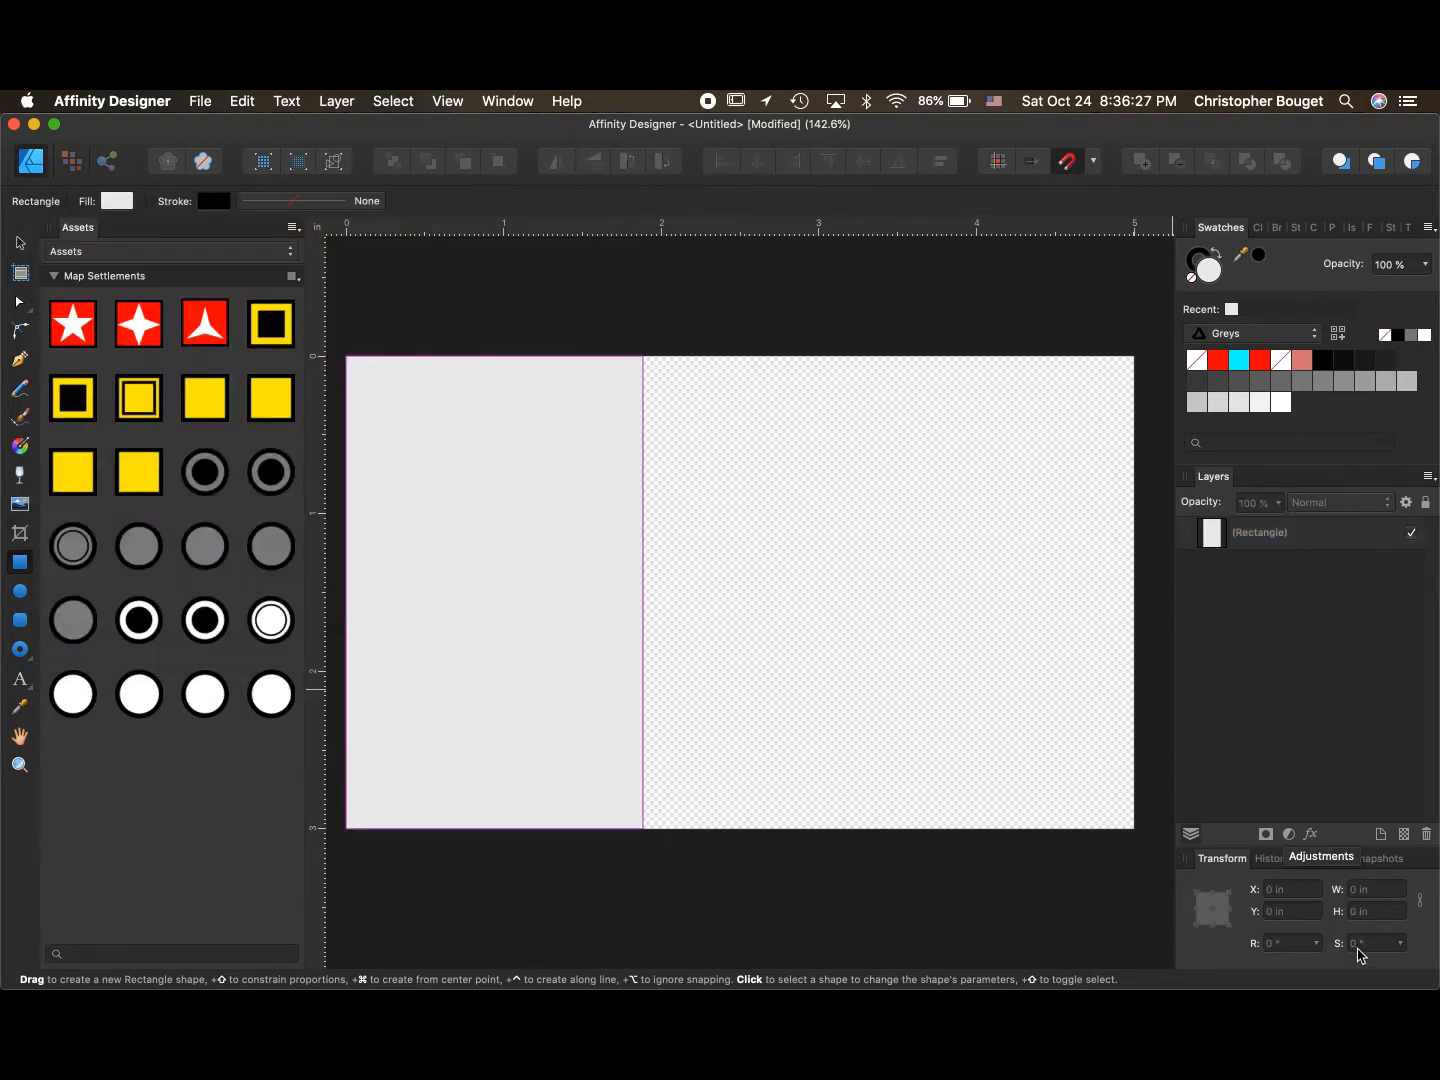
# - Set the rectangle's width to the pasted 1.6666666667 in
pyautogui.press('v')
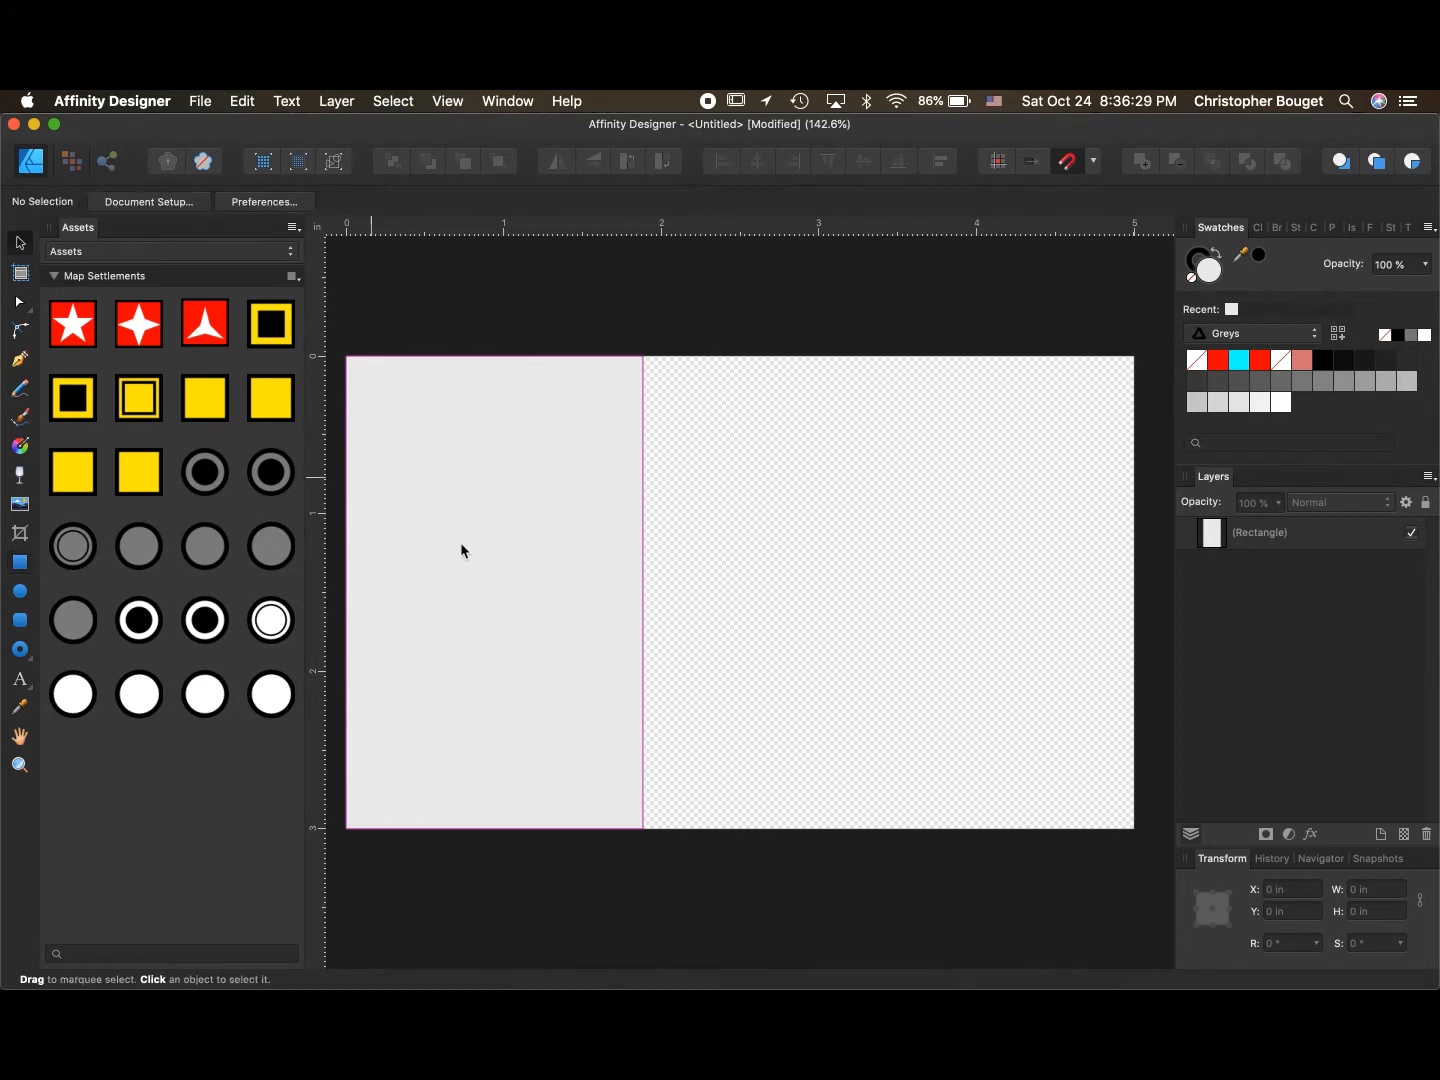
pyautogui.click(528, 595)
pyautogui.click(1366, 889)
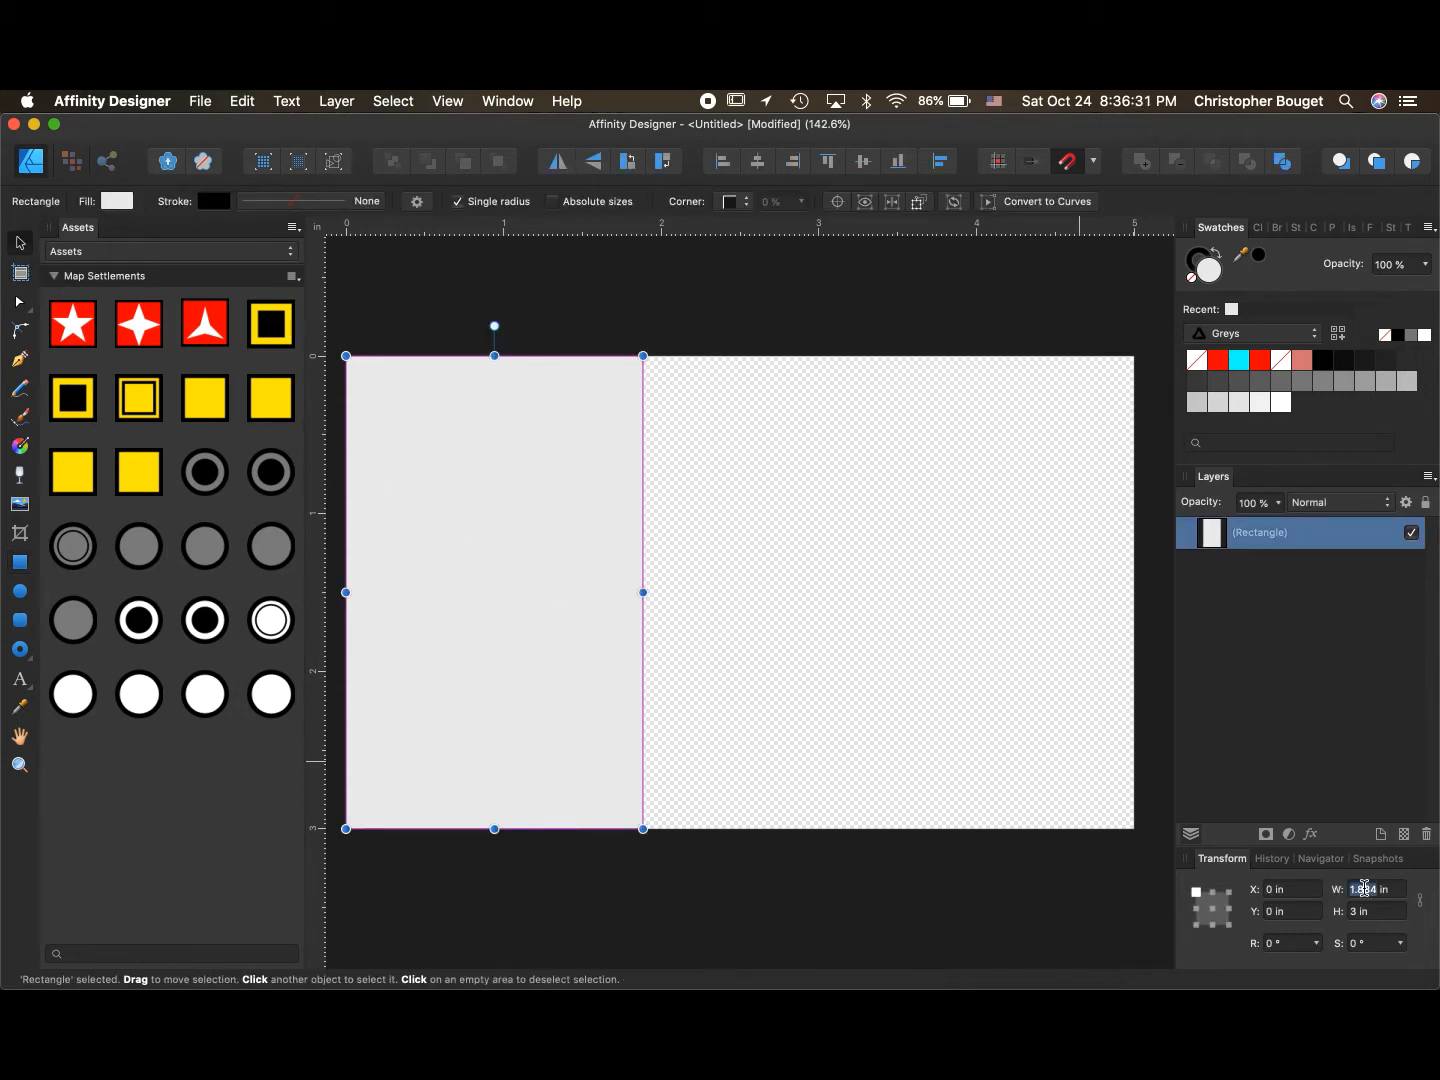
pyautogui.write('1.667')
pyautogui.press('Return')
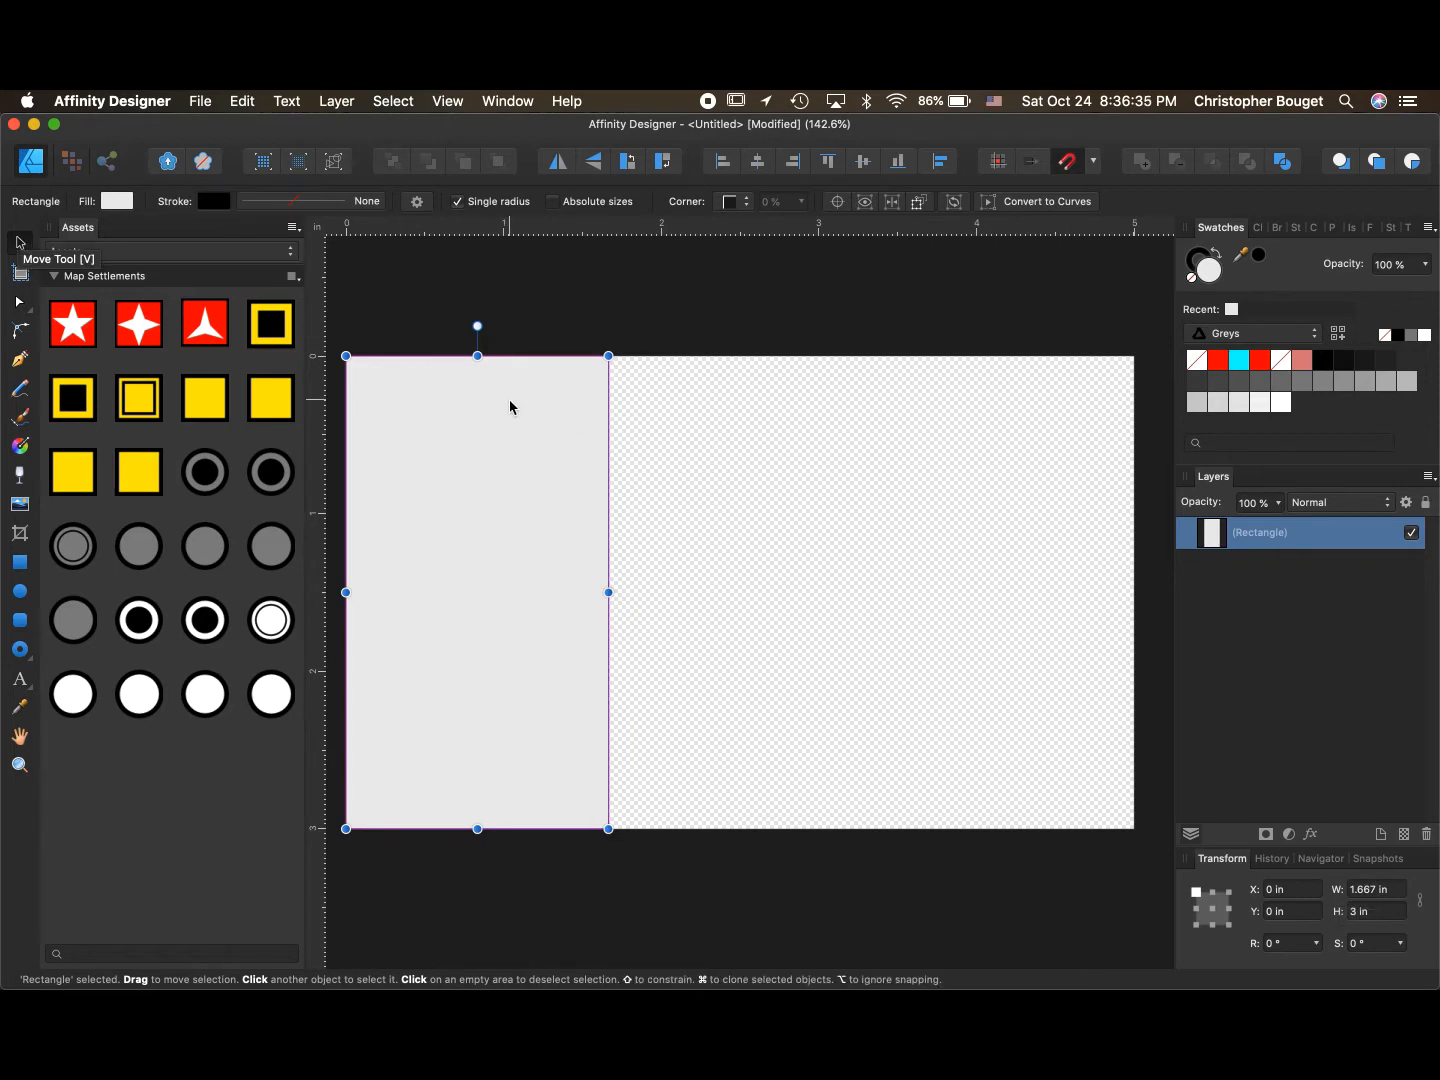
# - Duplicate the rectangle twice to form three equal panels across the page
pyautogui.click(528, 315)
pyautogui.click(508, 443)
pyautogui.moveTo(509, 438); pyautogui.dragTo(1024, 446)
pyautogui.press('super+j')
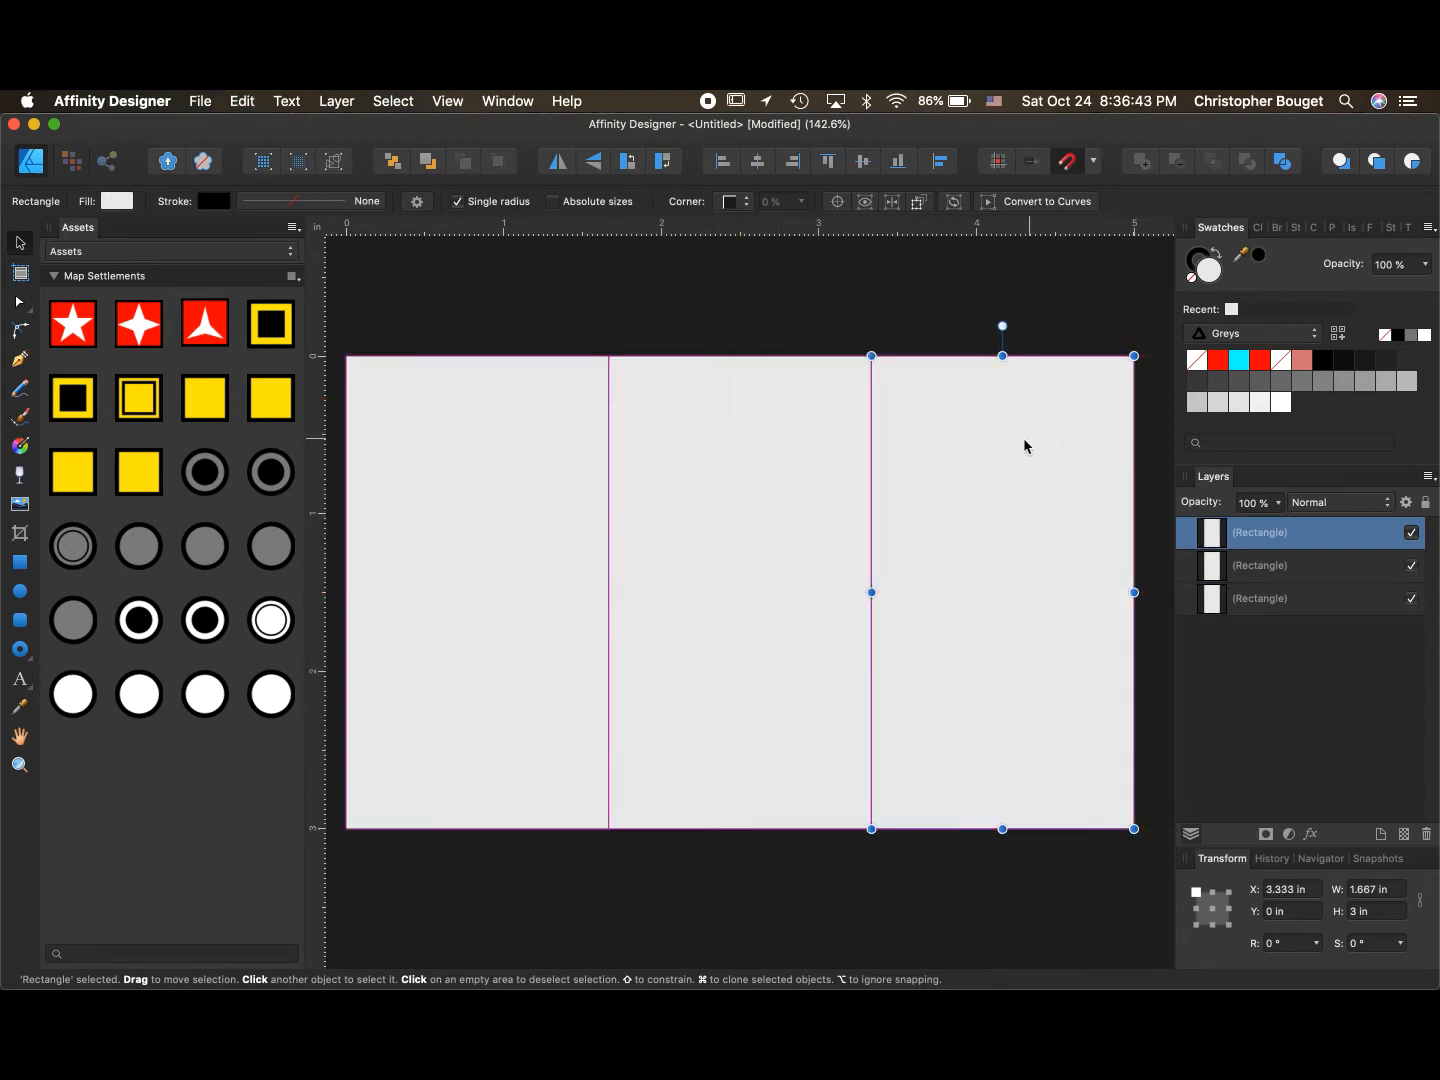
# - Fill the left rectangle red from the Flag Colors palette
pyautogui.click(521, 537)
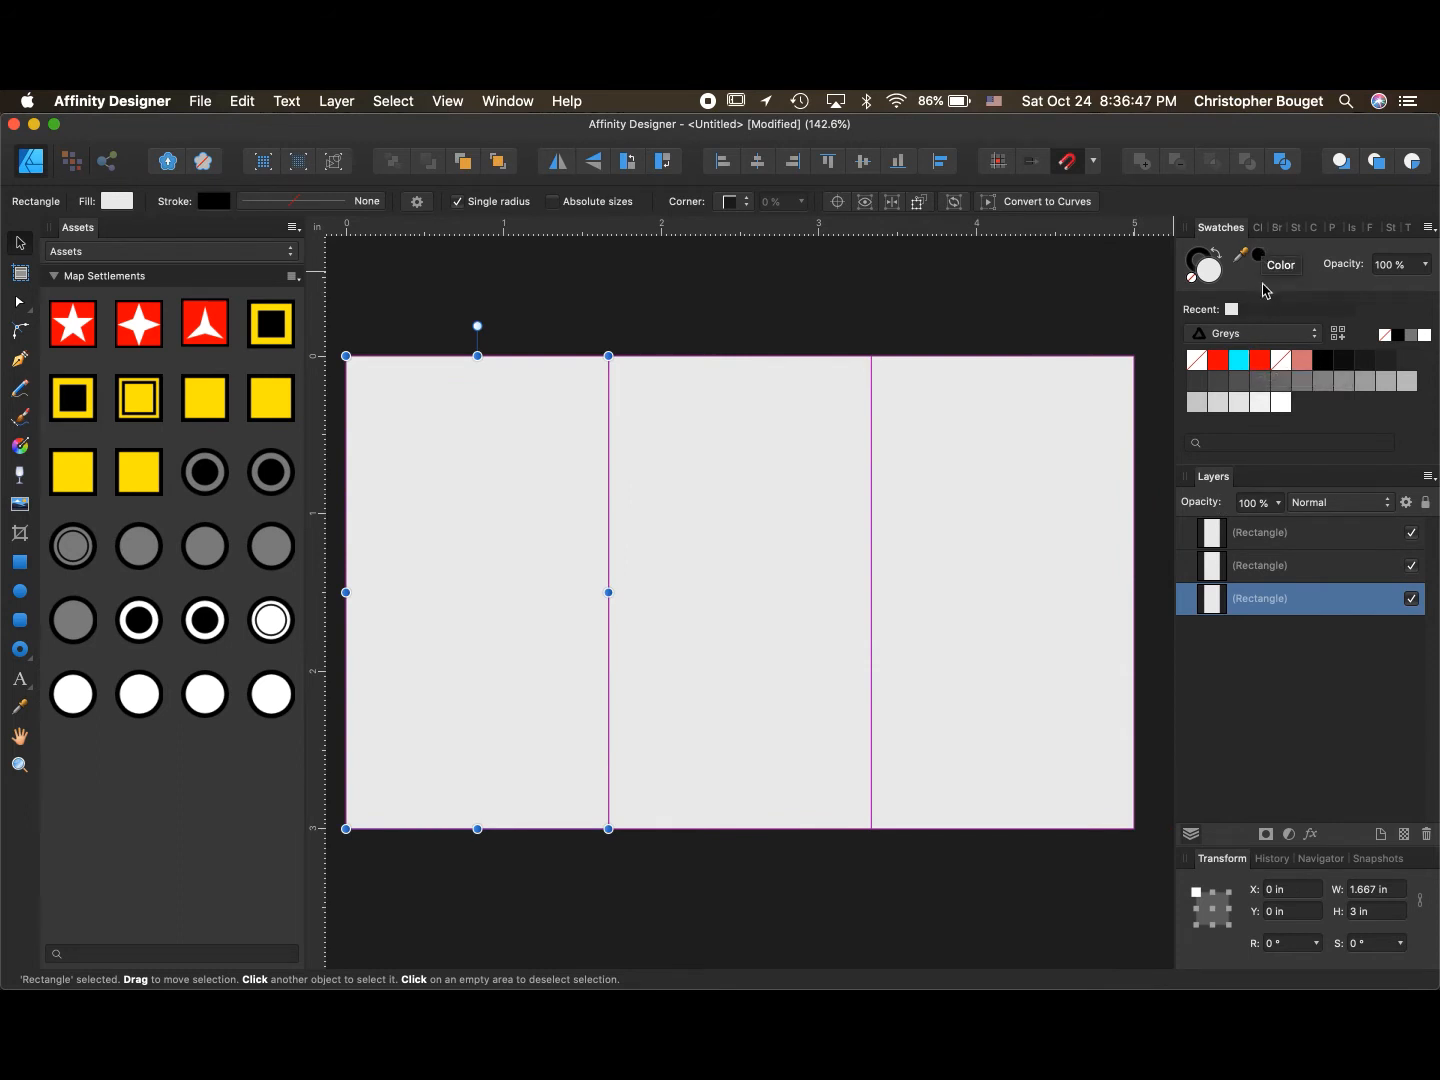
pyautogui.click(1263, 340)
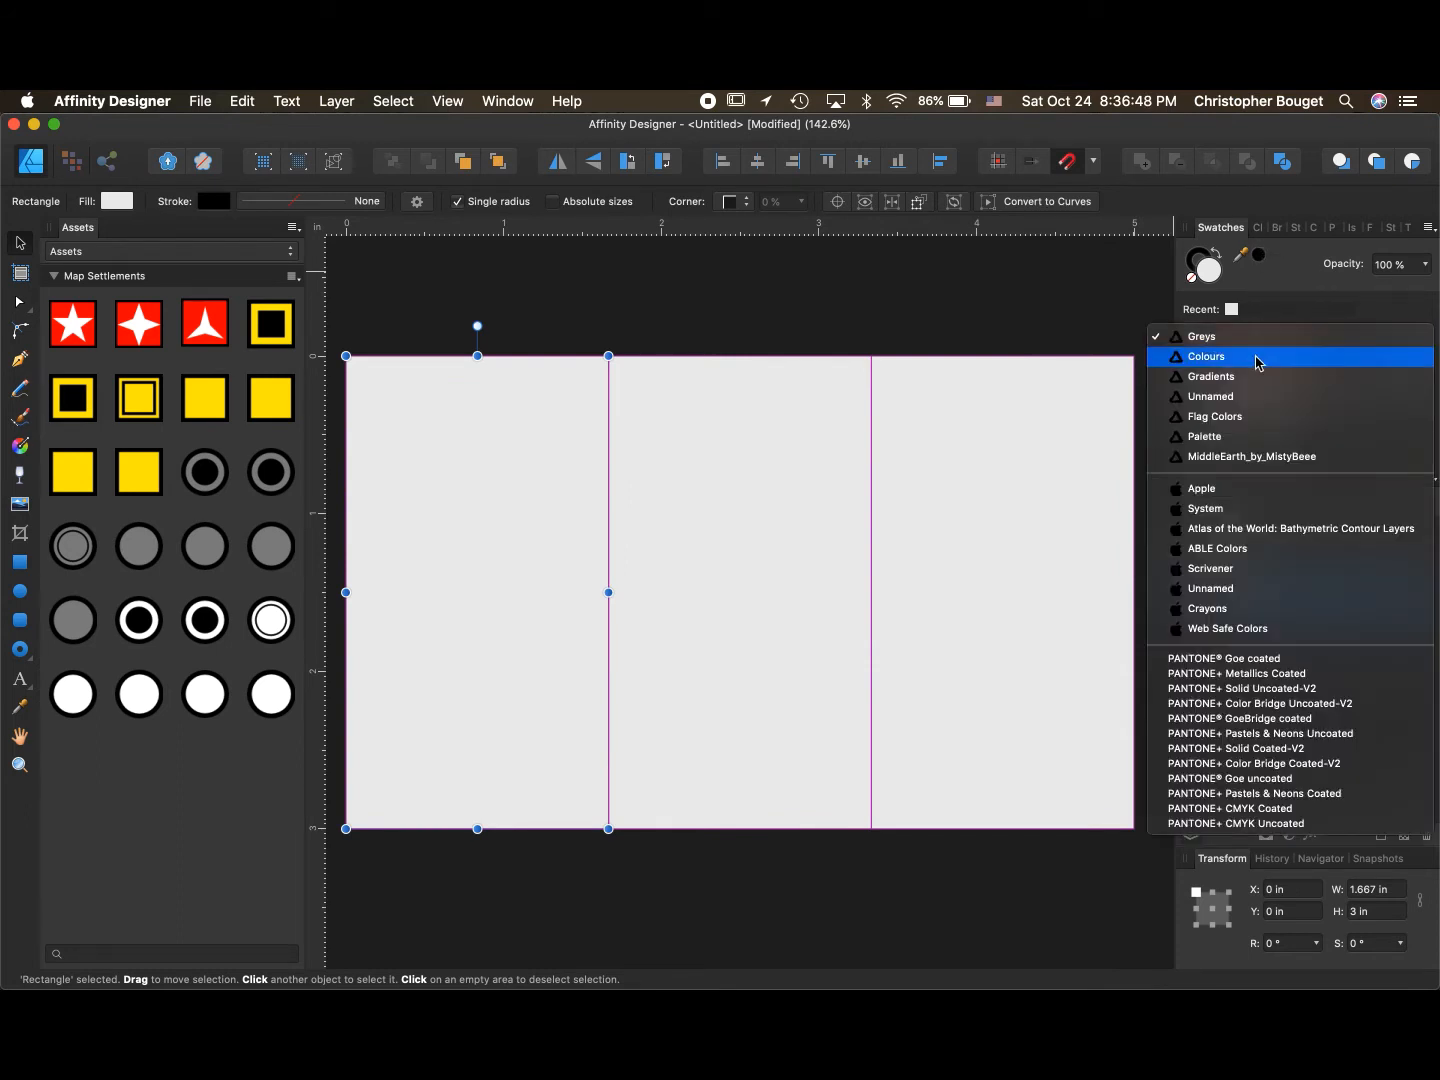
pyautogui.click(1244, 420)
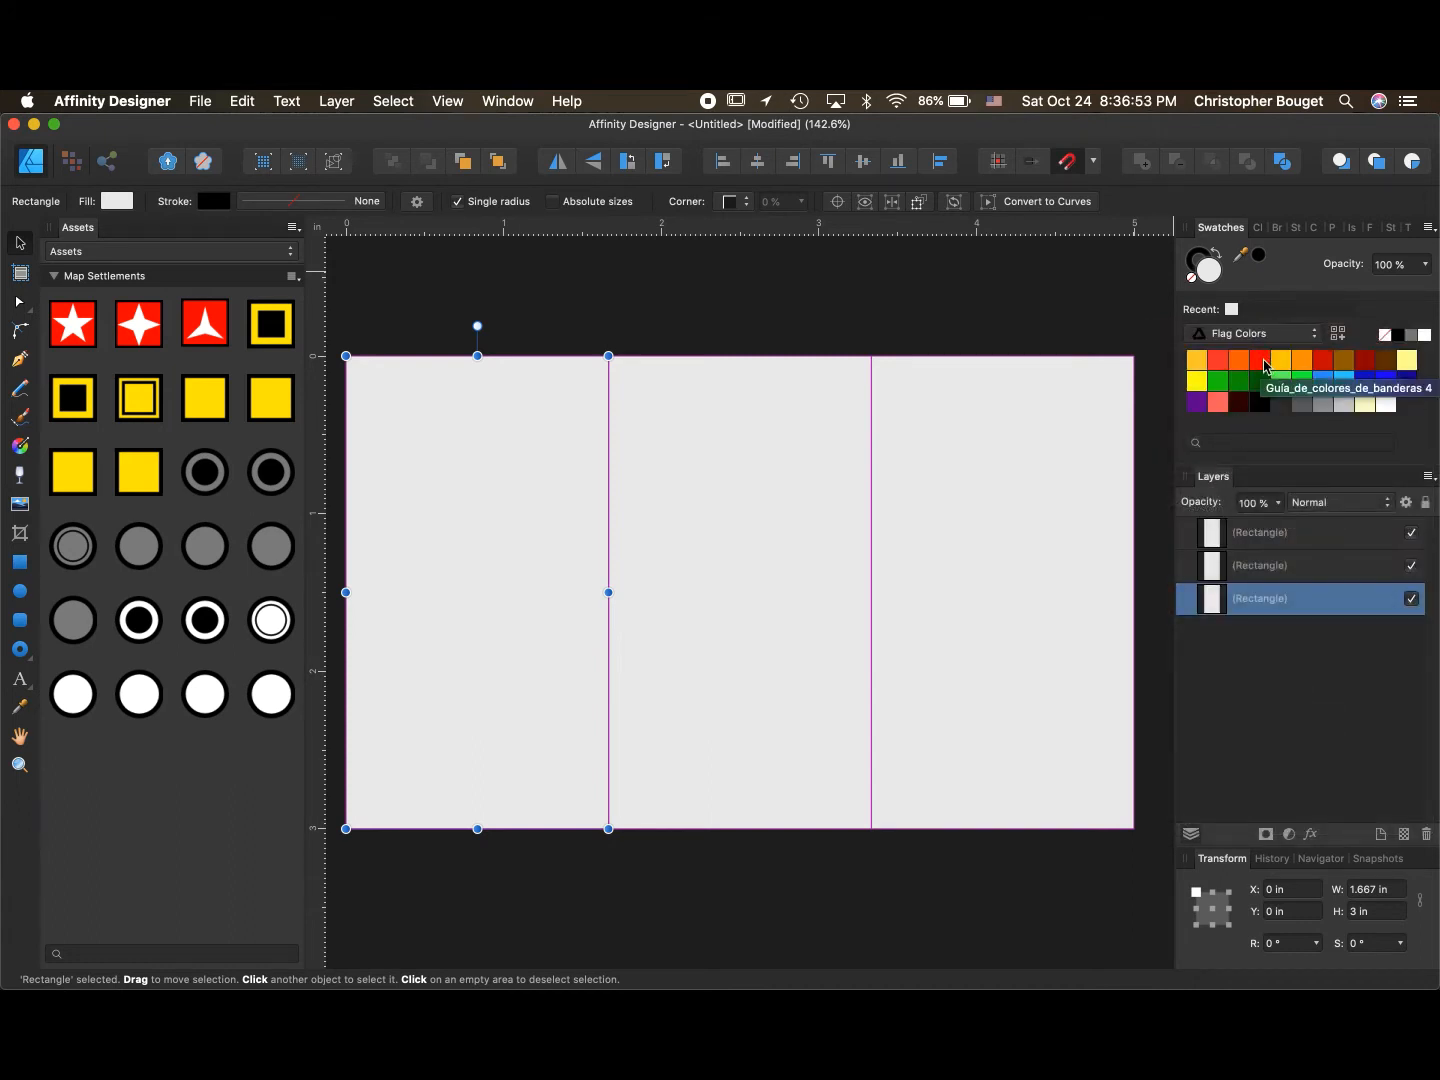
pyautogui.click(1263, 363)
# - Fill the middle rectangle blue
pyautogui.click(808, 531)
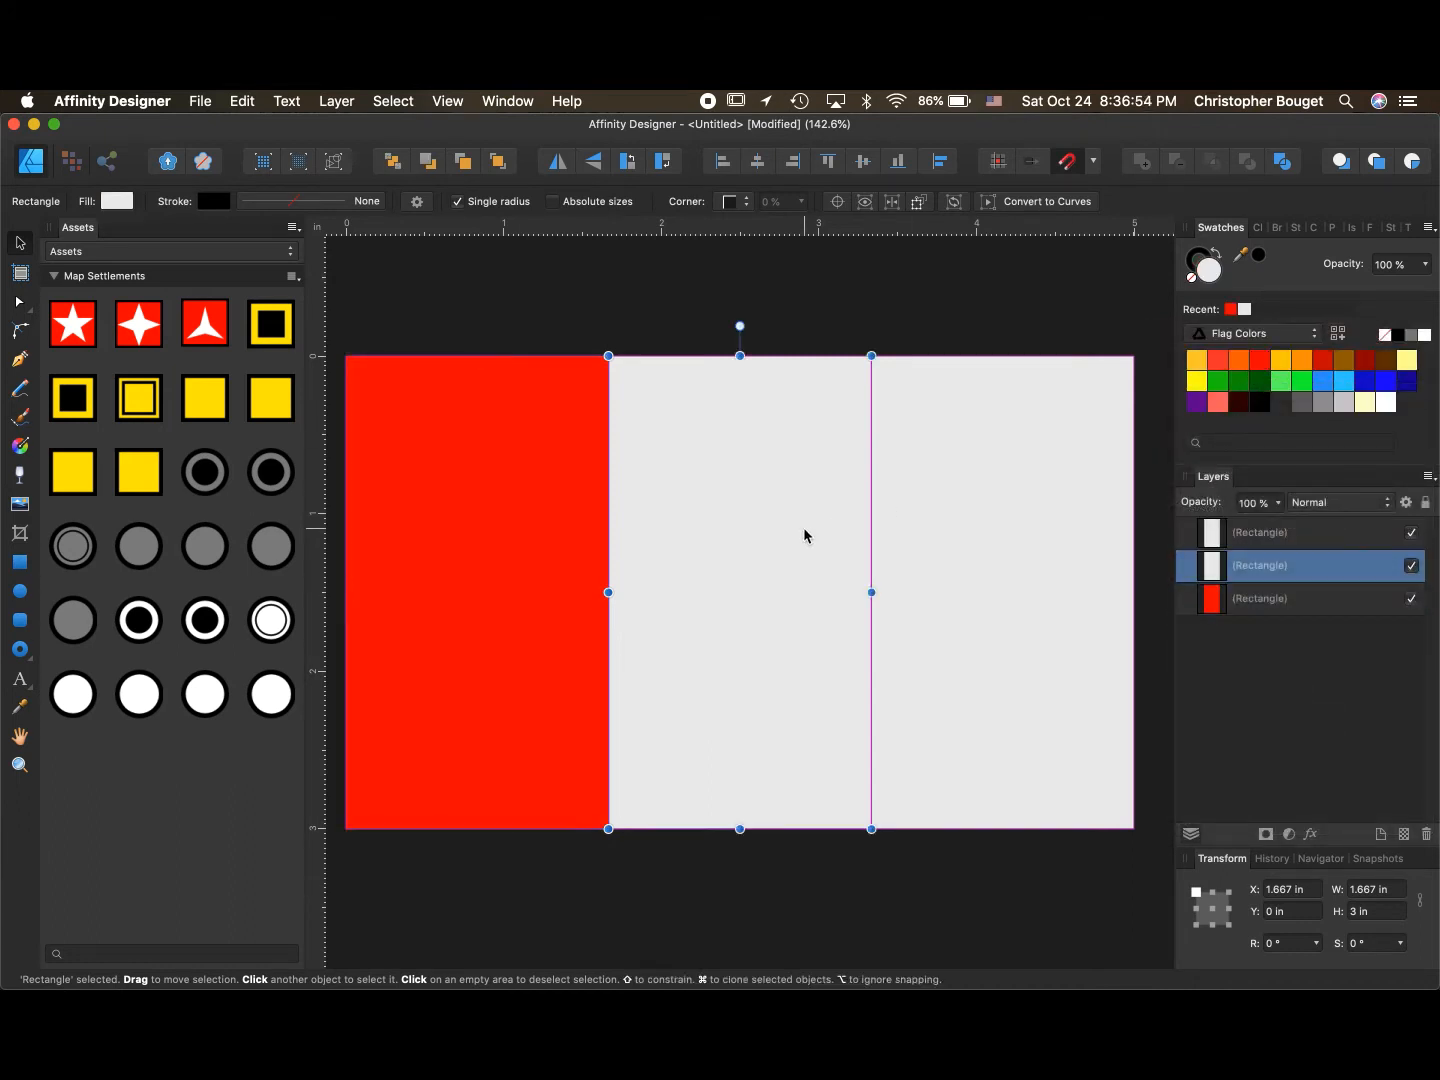
pyautogui.click(1325, 382)
# - Fill the right rectangle yellow and deselect it
pyautogui.click(888, 487)
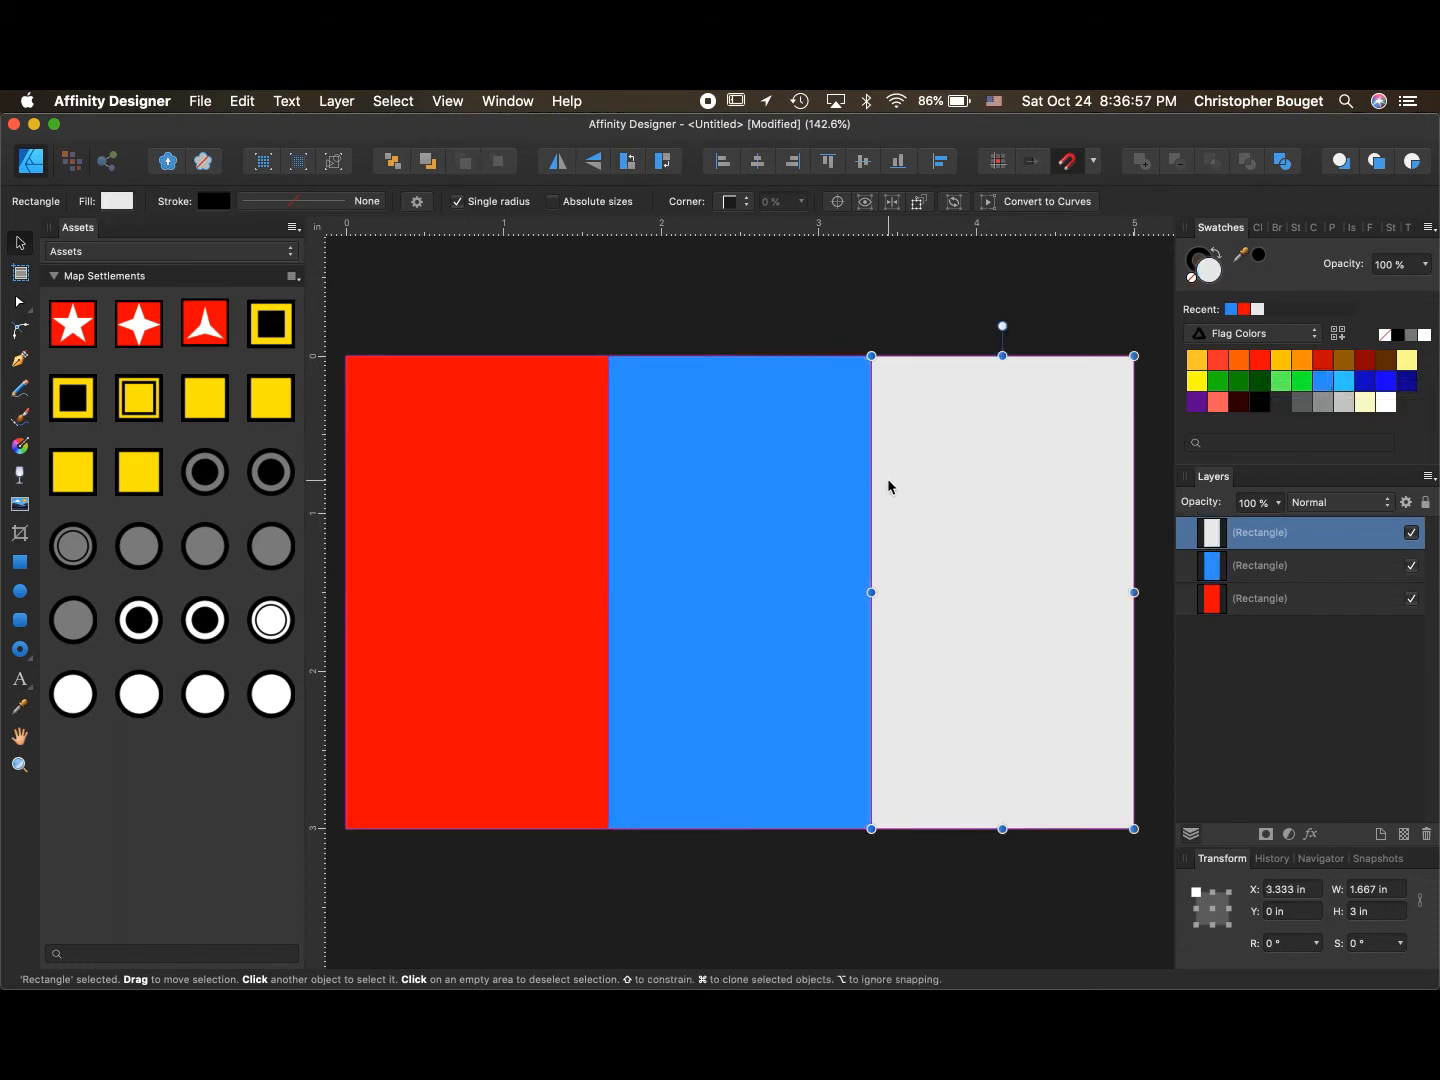
pyautogui.click(1283, 364)
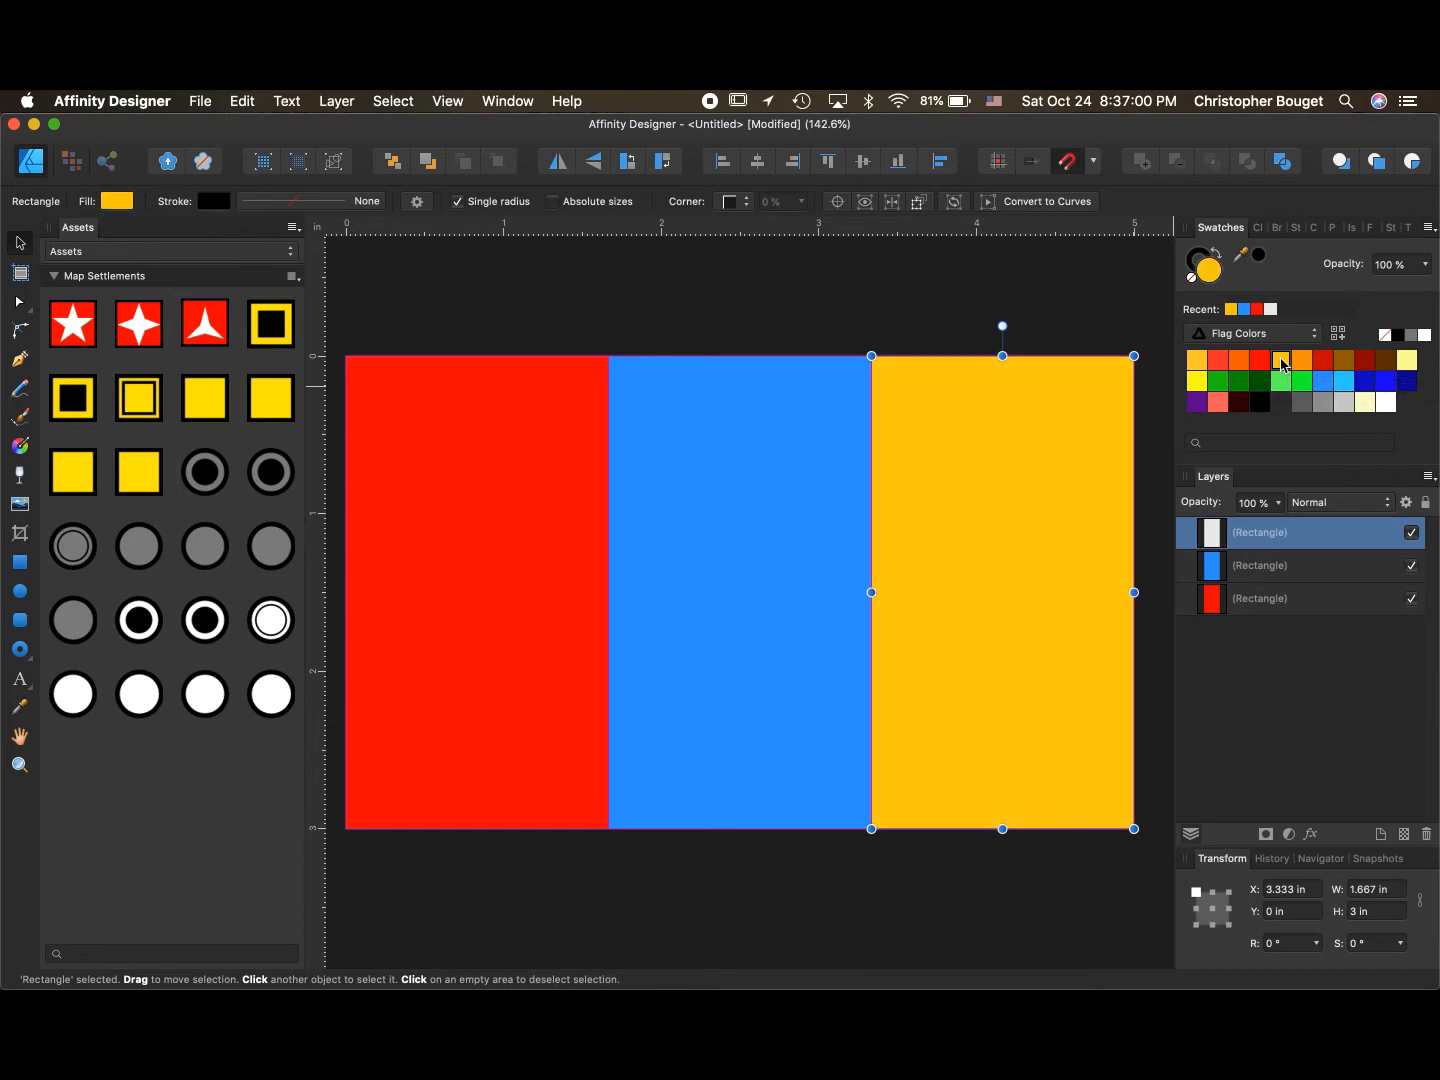
pyautogui.click(902, 302)
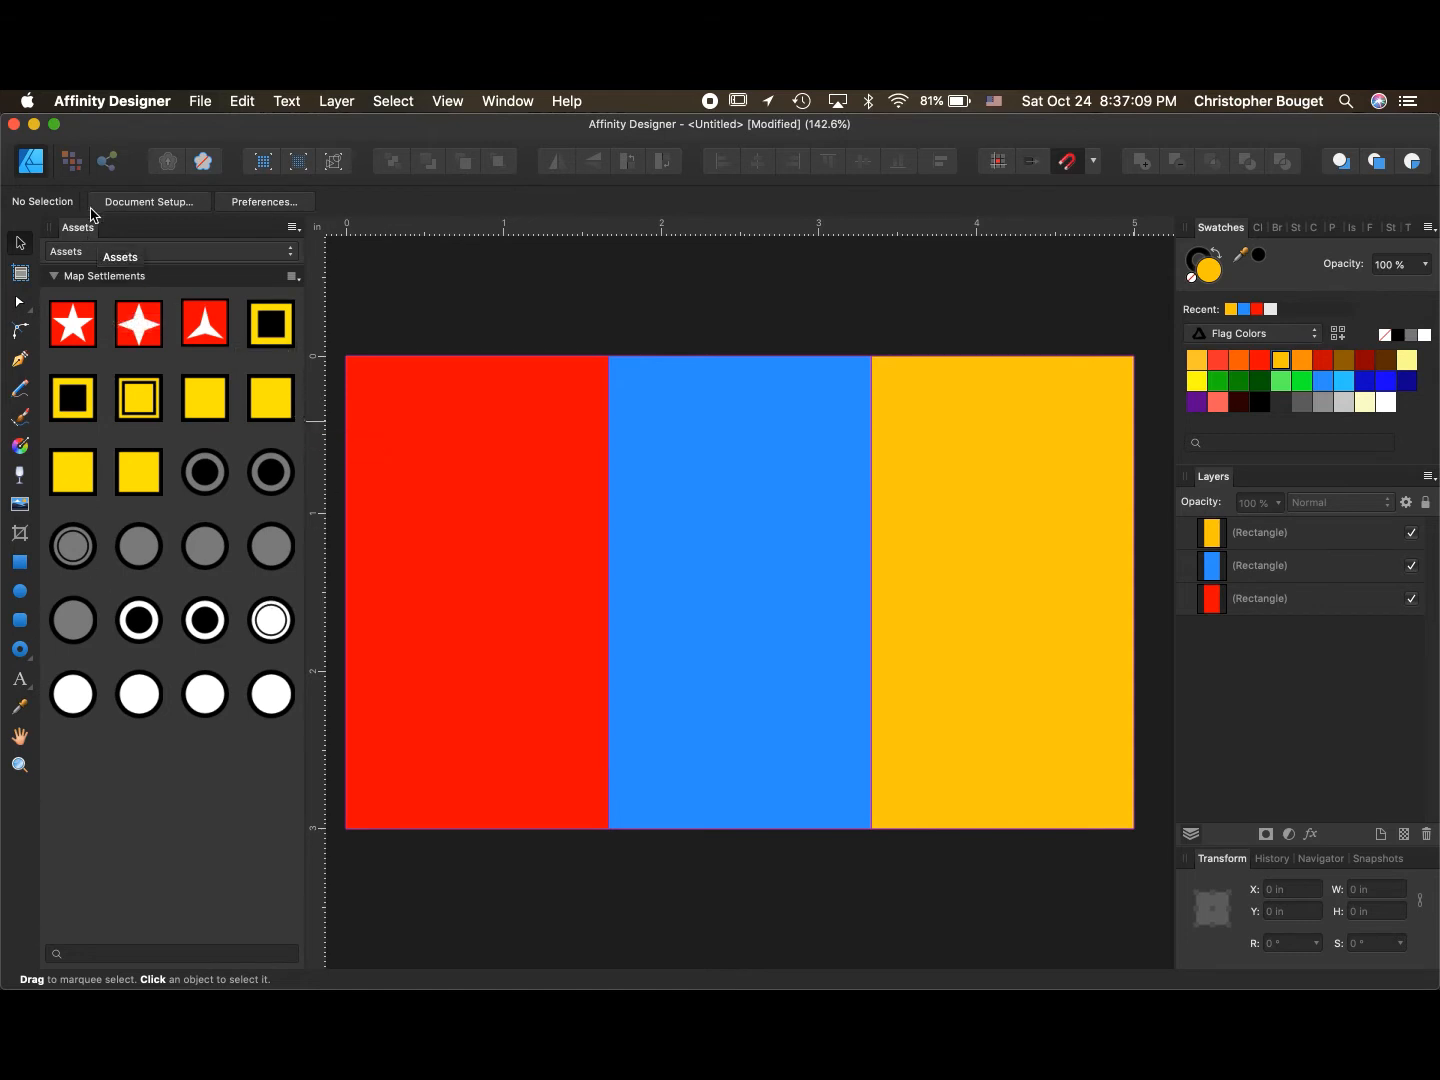
# - Hide and then reshow the Assets panel
pyautogui.click(446, 102)
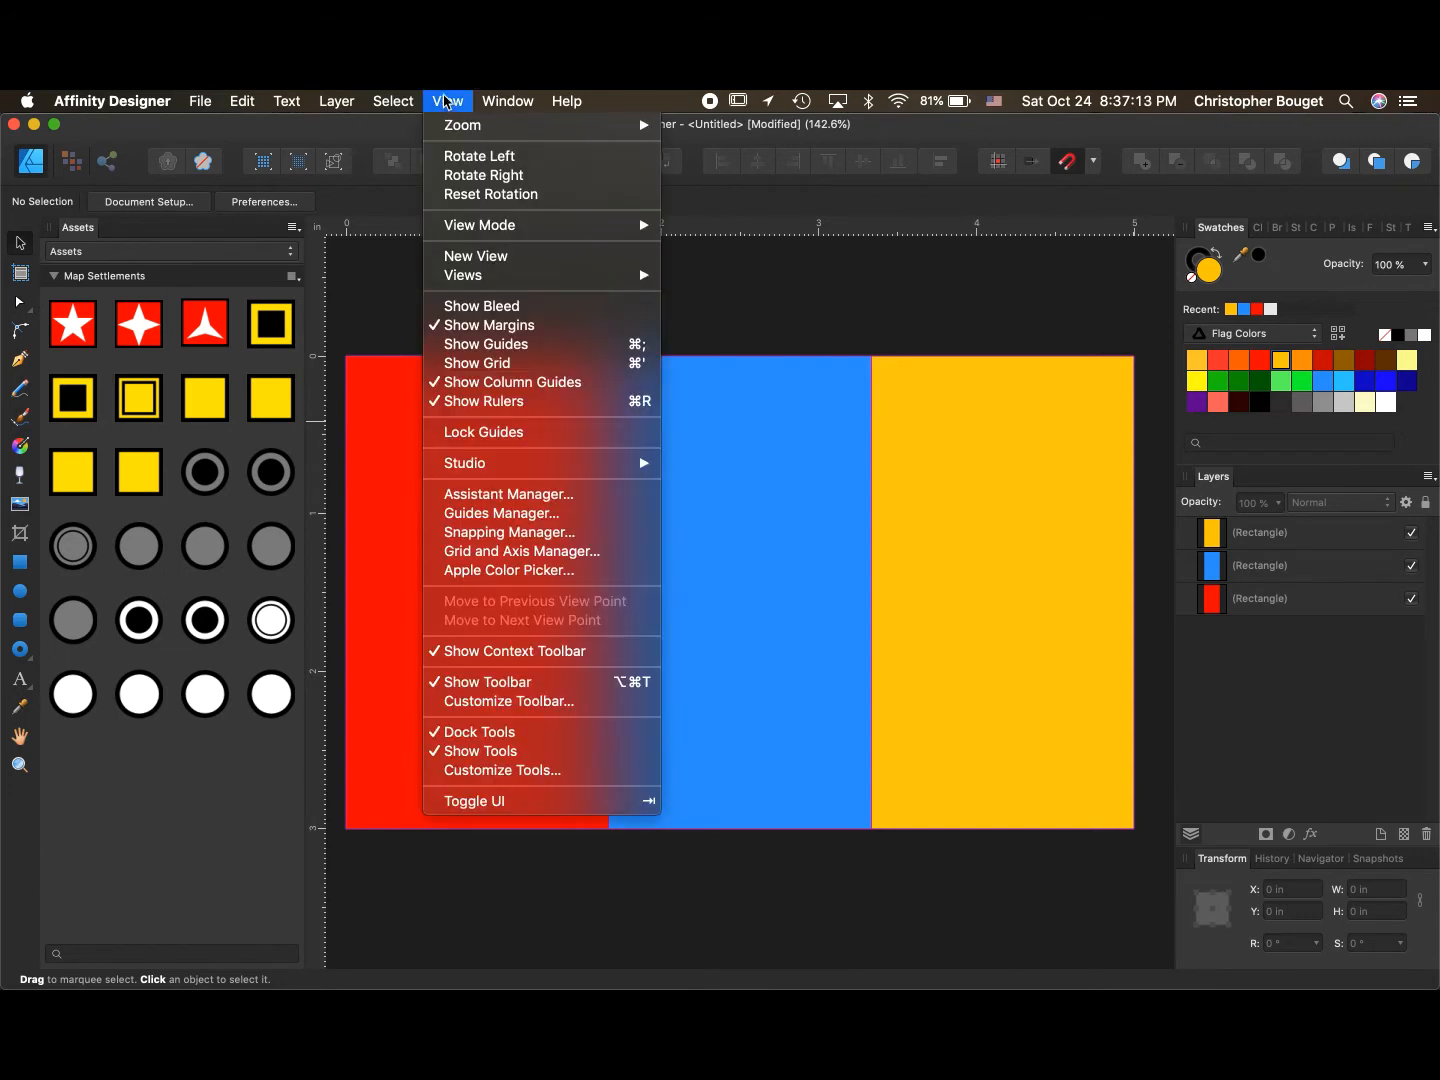
pyautogui.moveTo(459, 466)
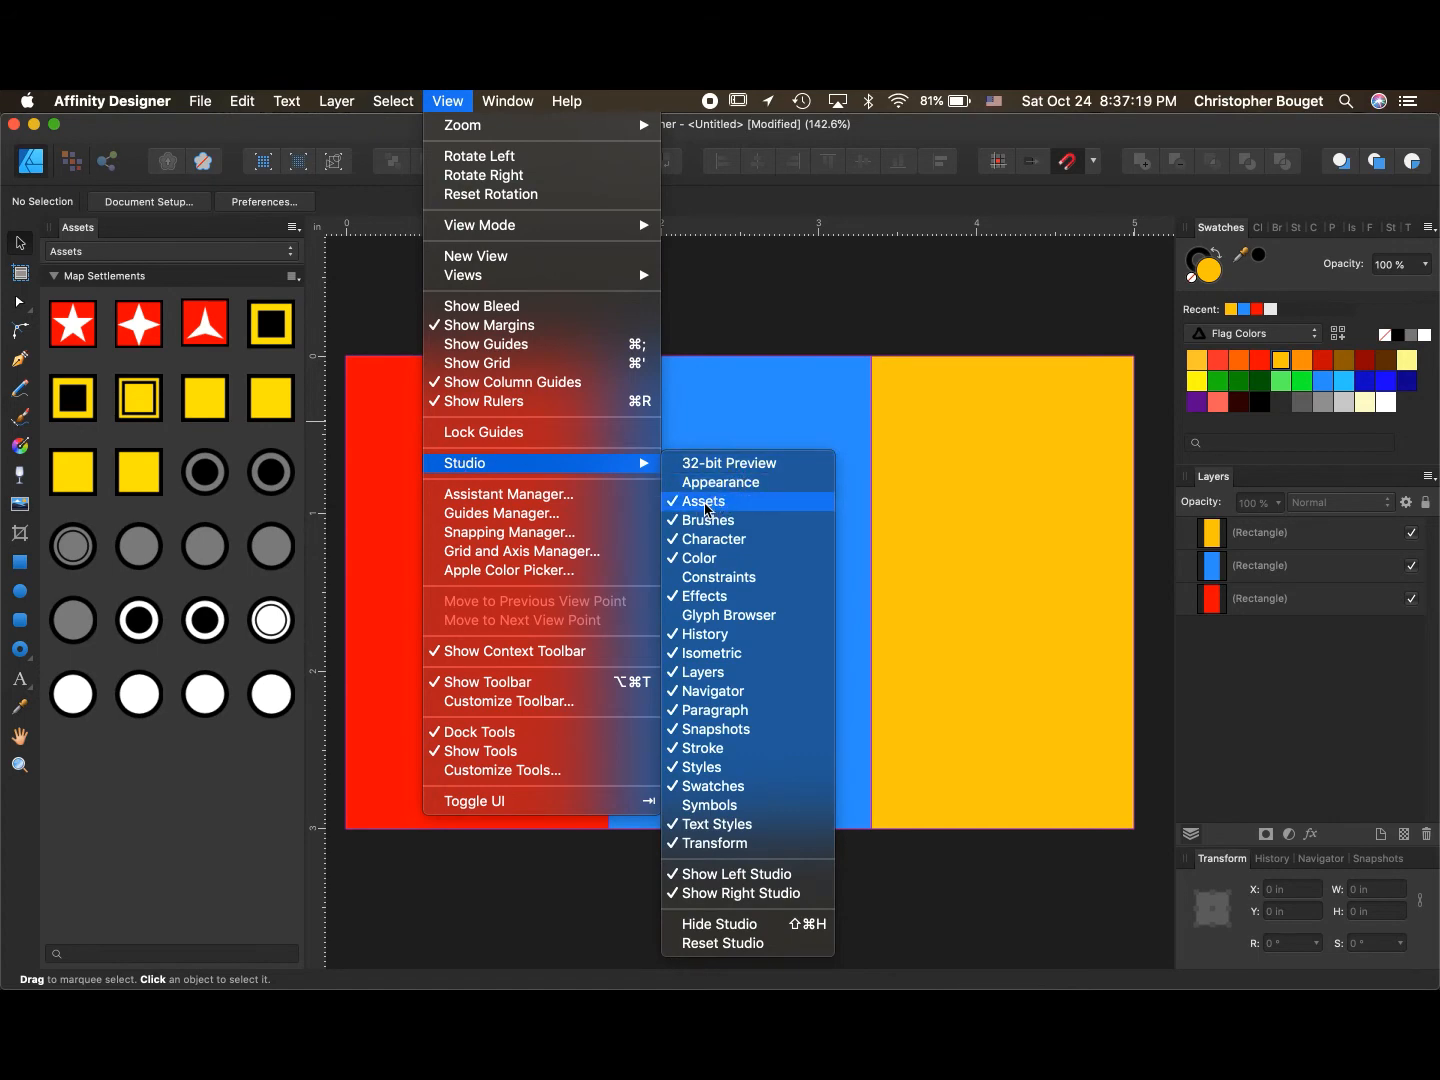
pyautogui.click(705, 505)
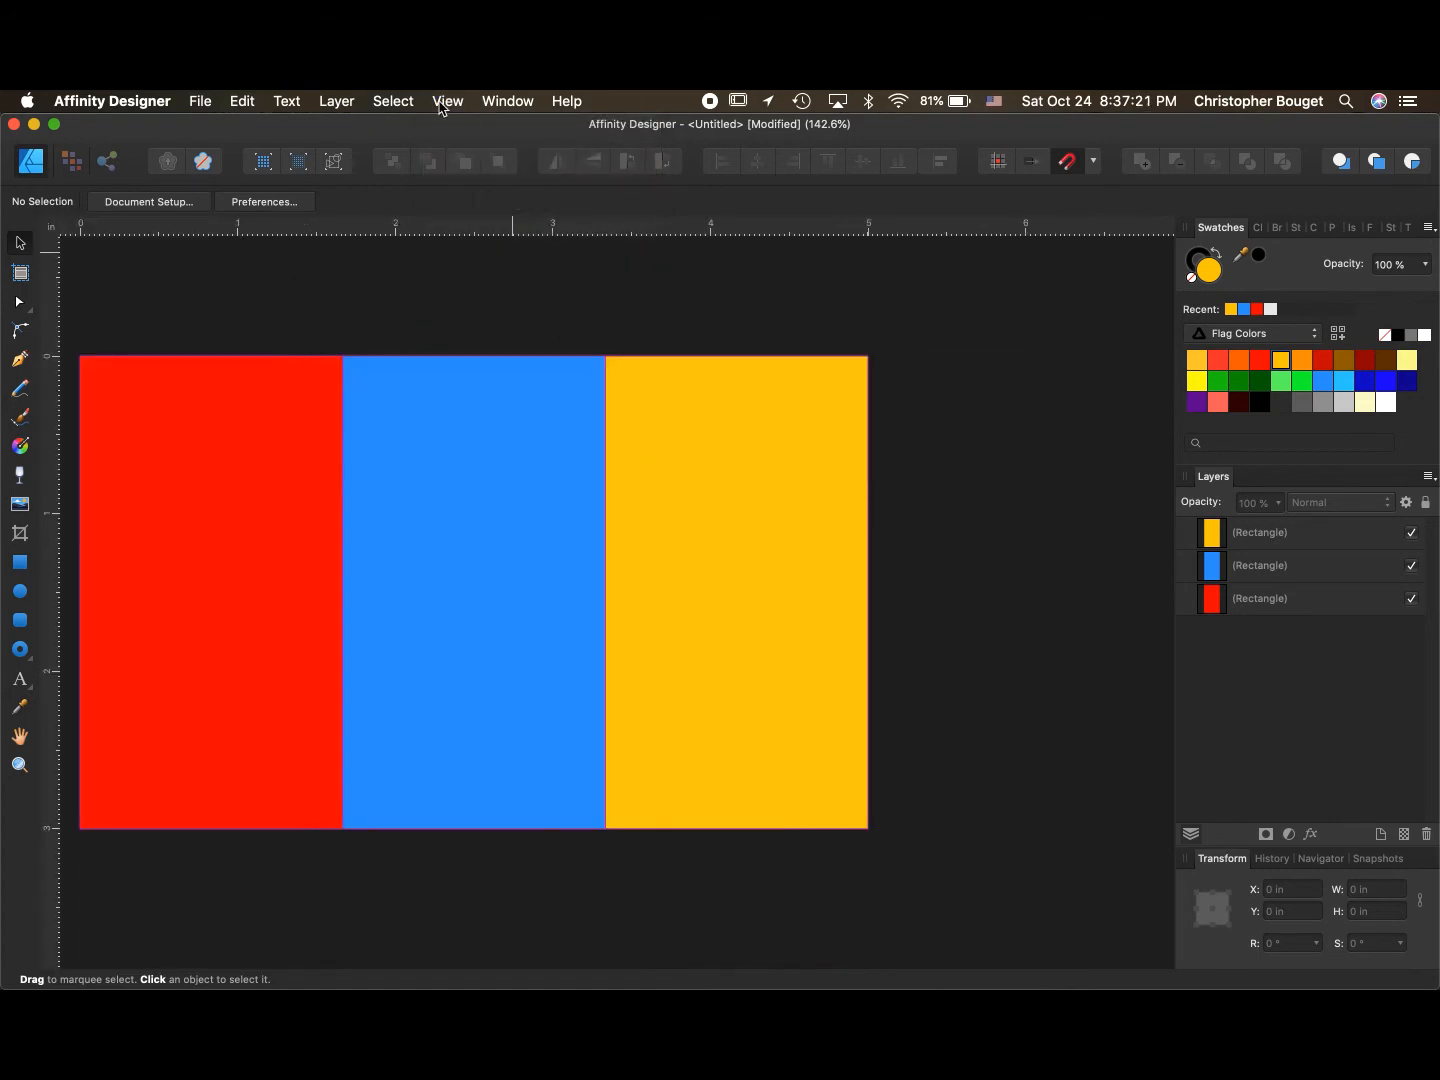
pyautogui.click(445, 104)
pyautogui.moveTo(480, 463)
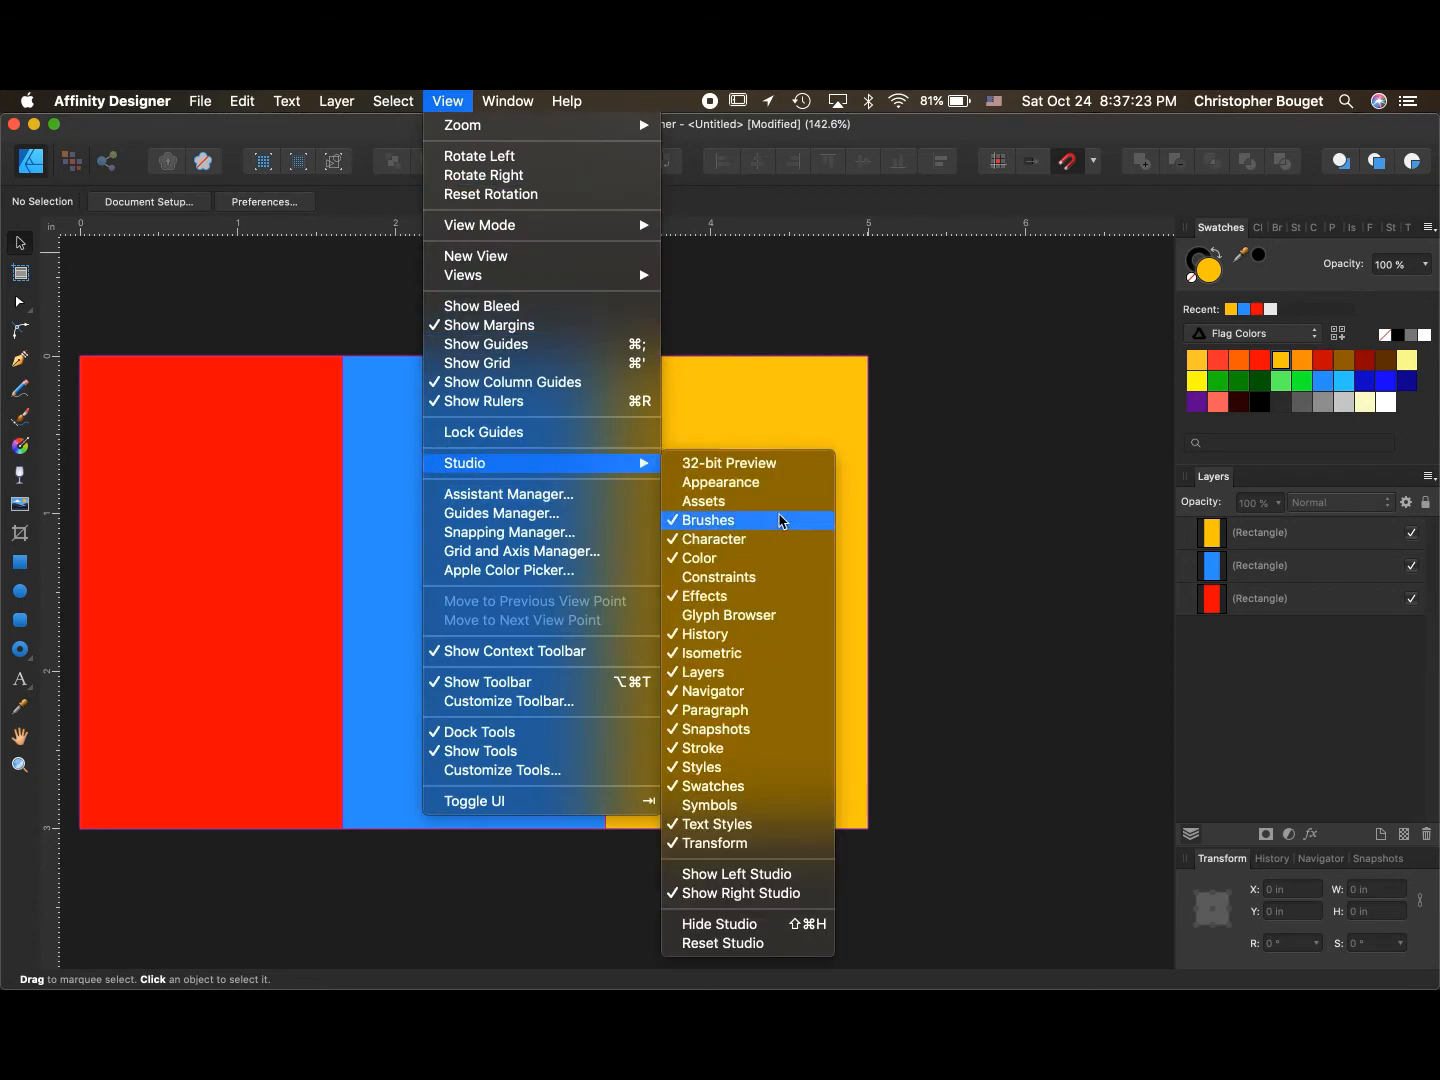
pyautogui.click(780, 501)
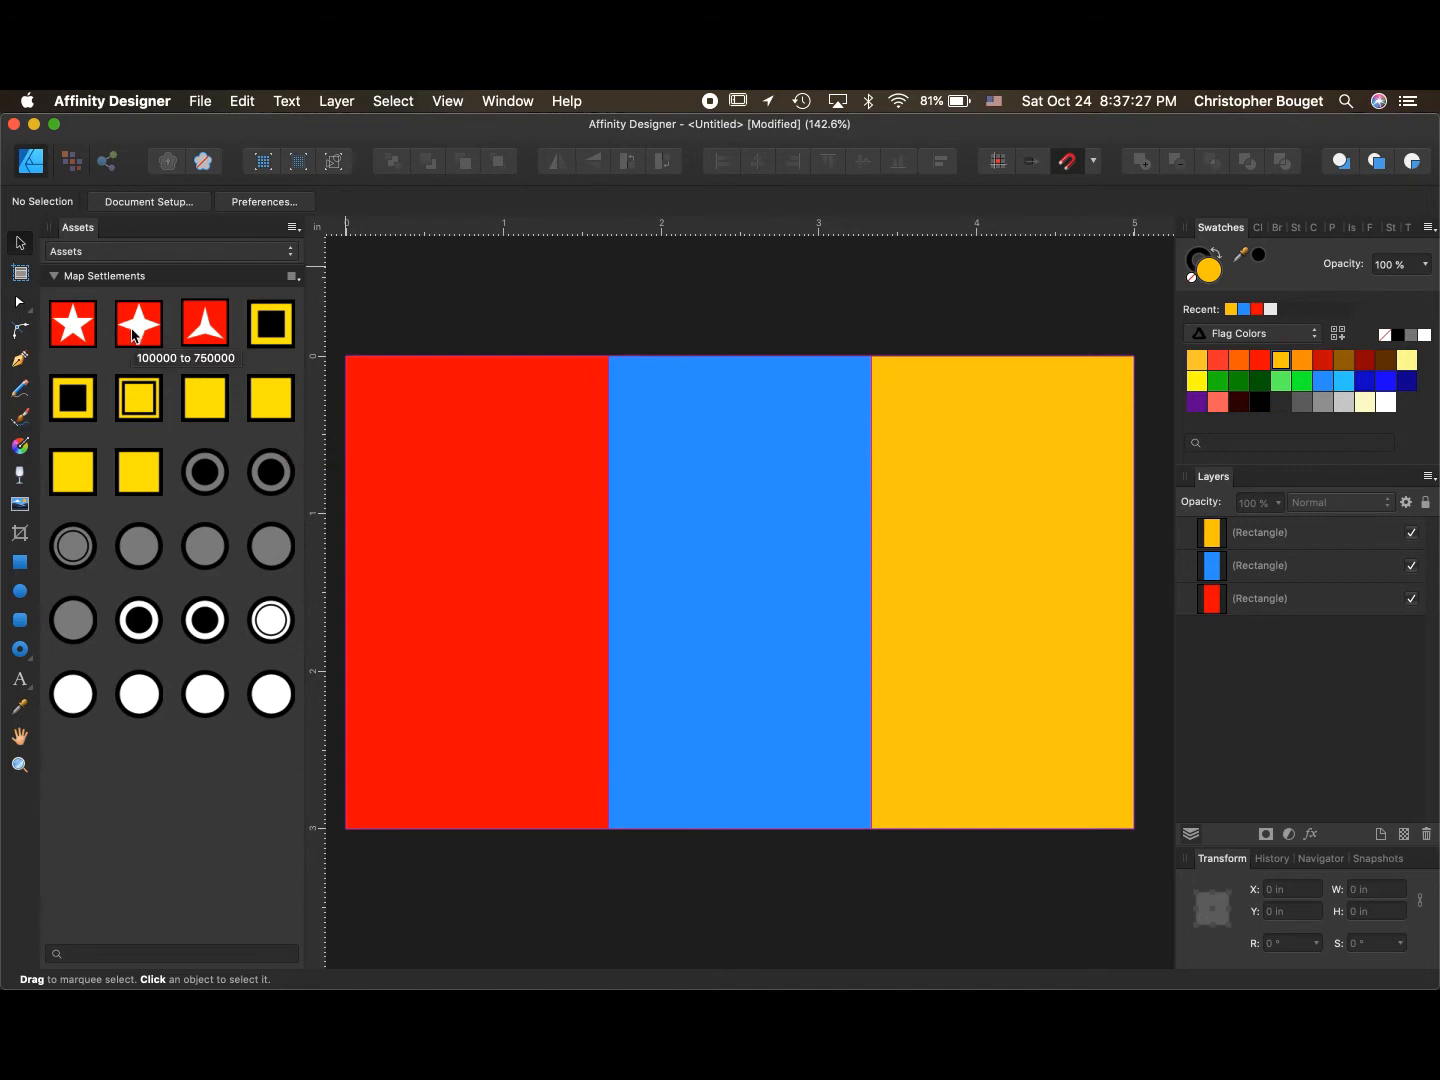
# - Try placing the 100000 to 750000 star settlement asset on the flag, then delete it
pyautogui.moveTo(133, 336); pyautogui.dragTo(703, 480)
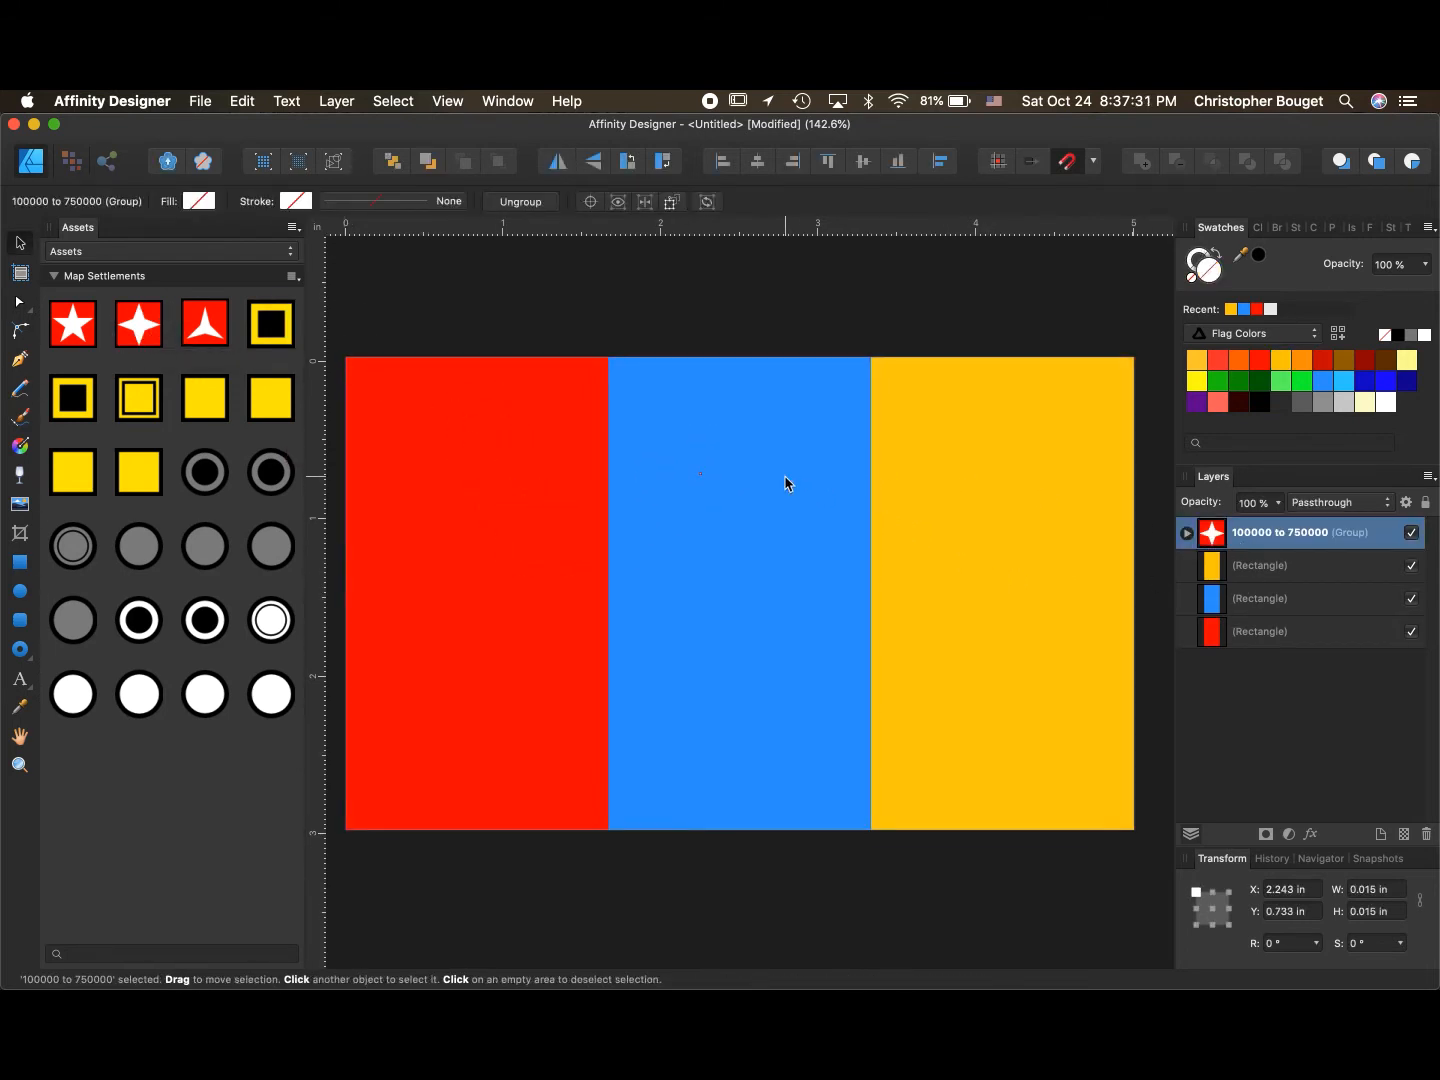
pyautogui.moveTo(694, 490); pyautogui.dragTo(893, 692)
pyautogui.moveTo(832, 636); pyautogui.dragTo(769, 656)
pyautogui.press('Delete')
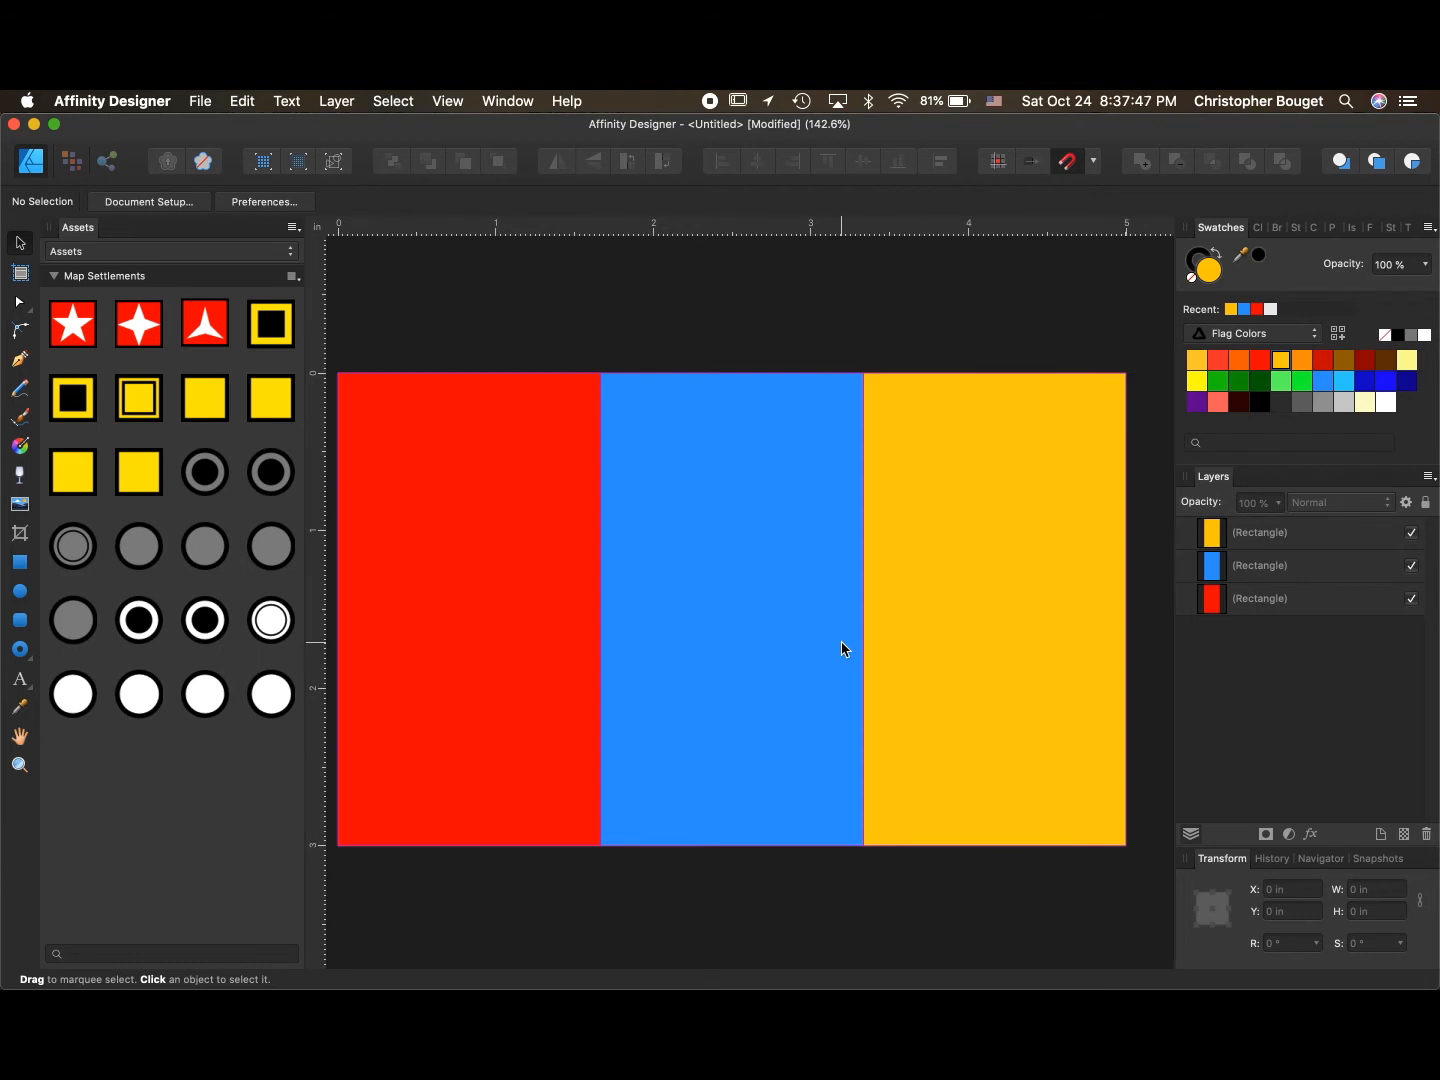
pyautogui.scroll(-3, 841, 649)
pyautogui.scroll(3, 841, 649)
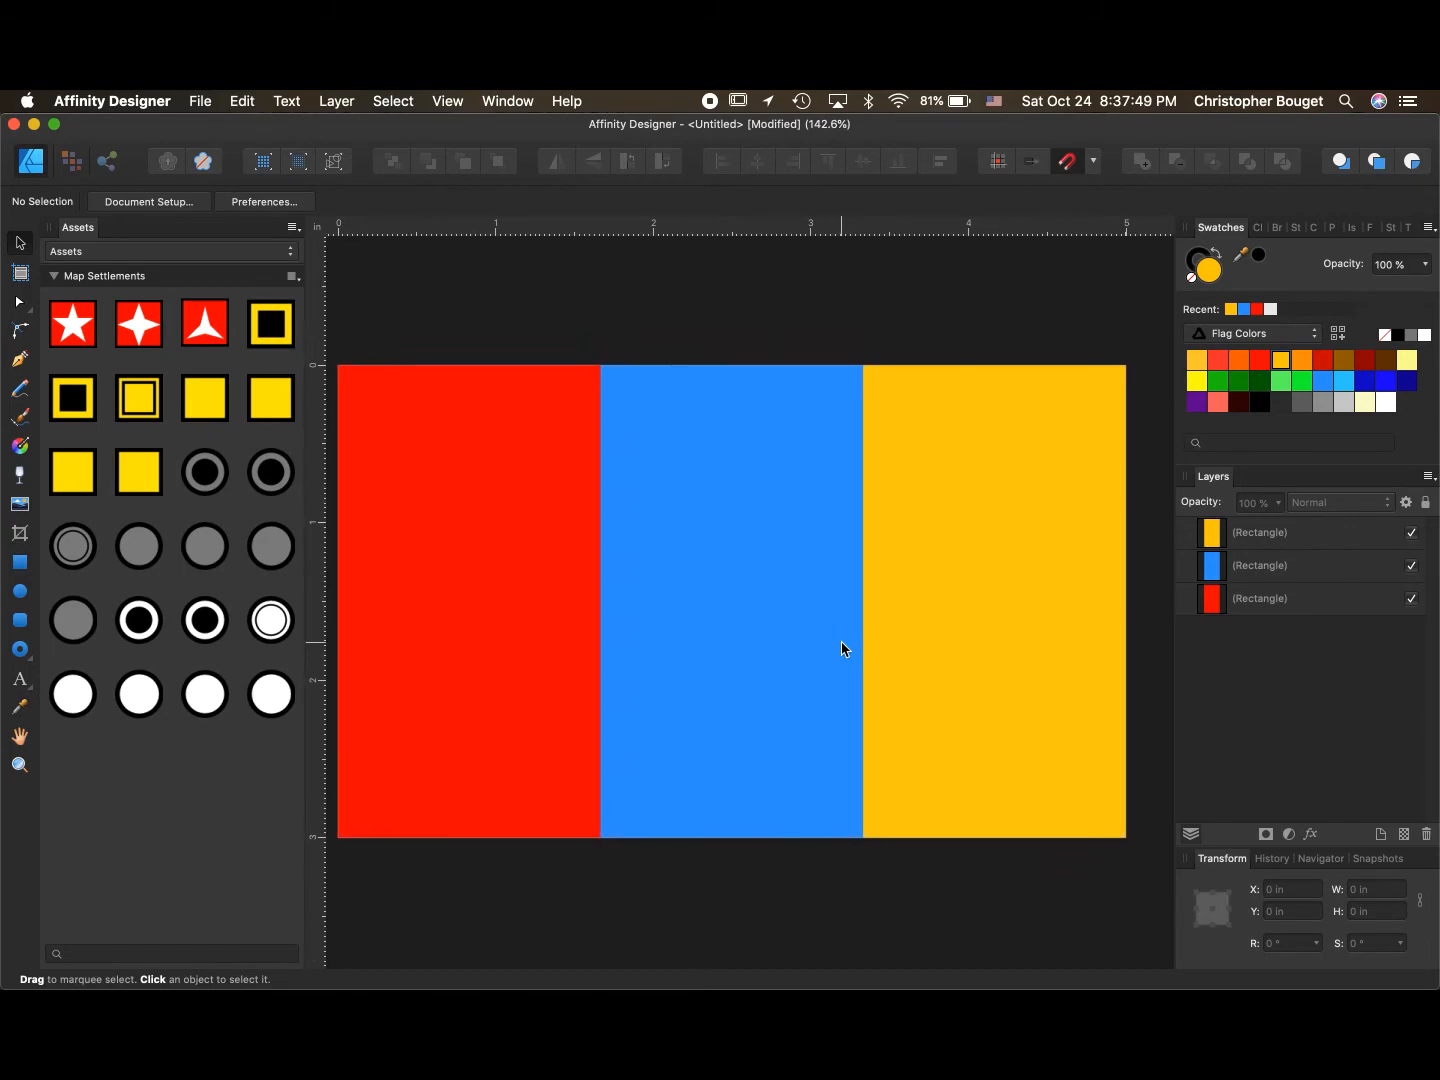
pyautogui.hscroll(-1, 841, 649)
# - Switch to Firefox showing the Wikimedia Commons national insignia page
pyautogui.hotkey('ctrl', 'Up')
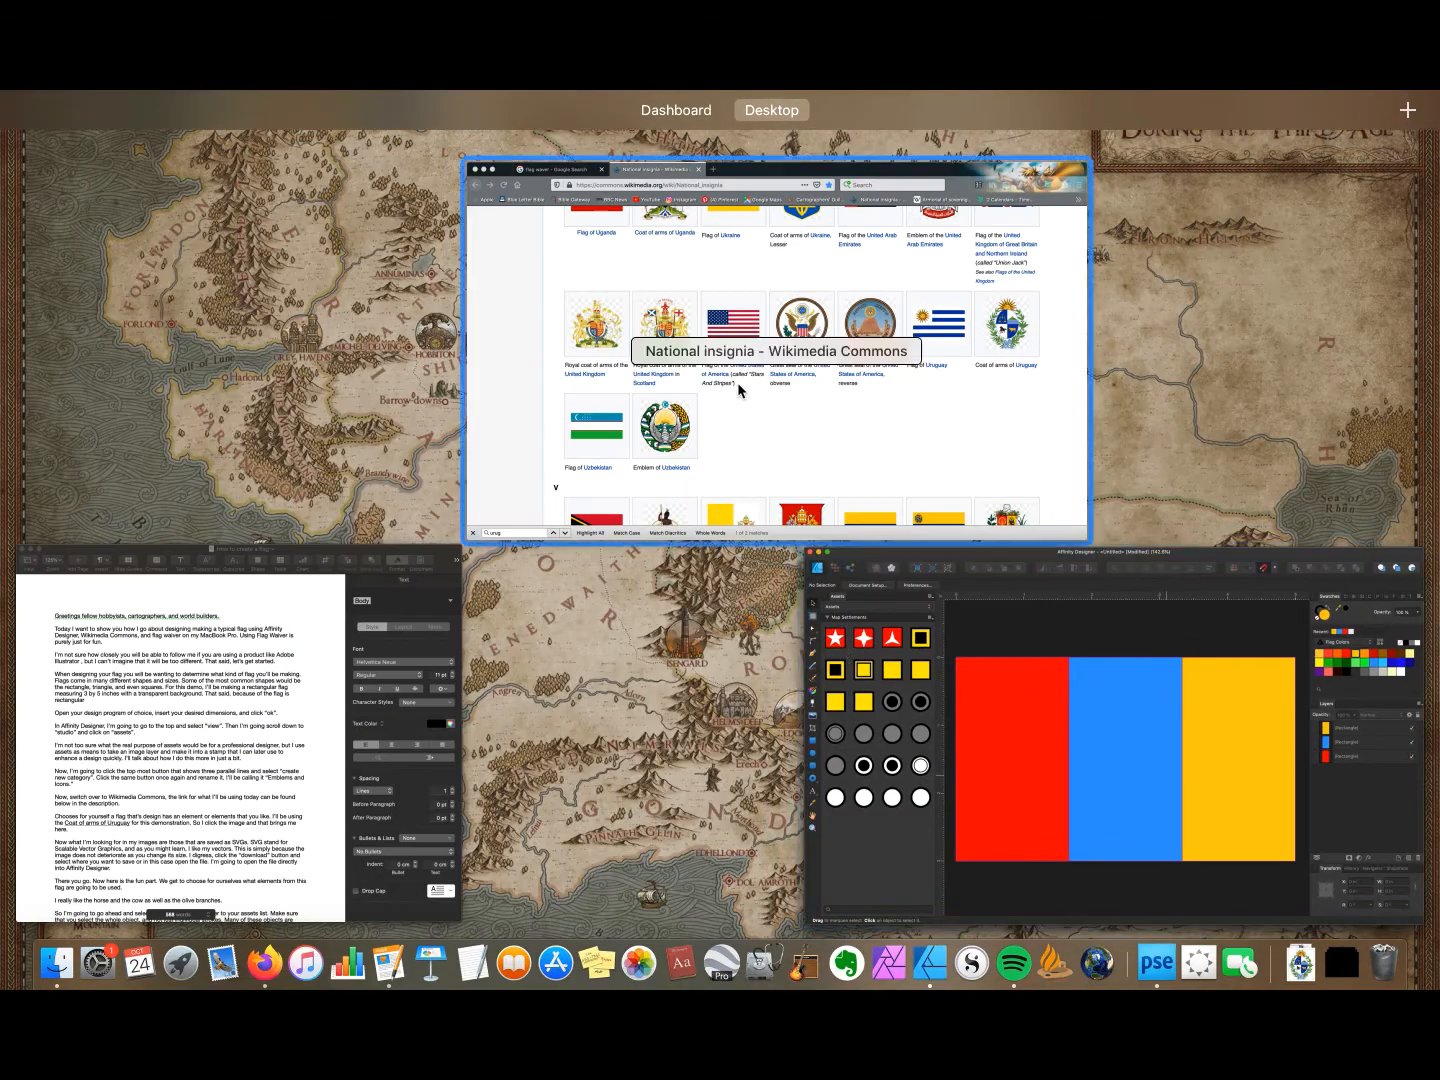
pyautogui.click(740, 352)
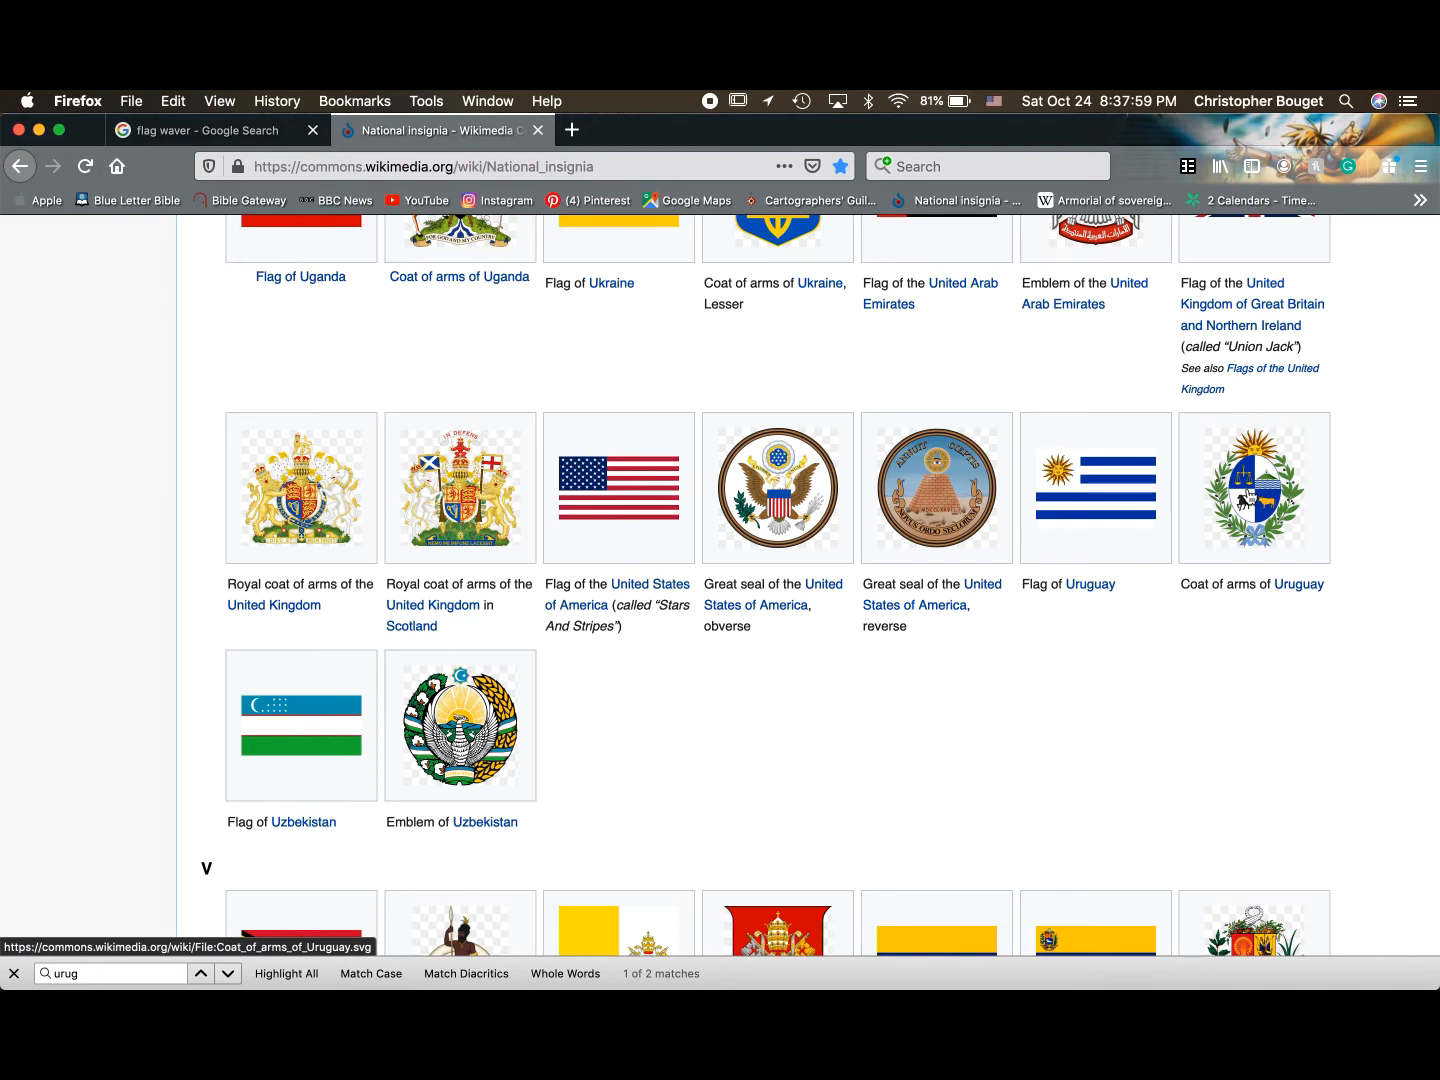
# - Open the Coat of arms of Uruguay image and download its original SVG file
pyautogui.click(1250, 490)
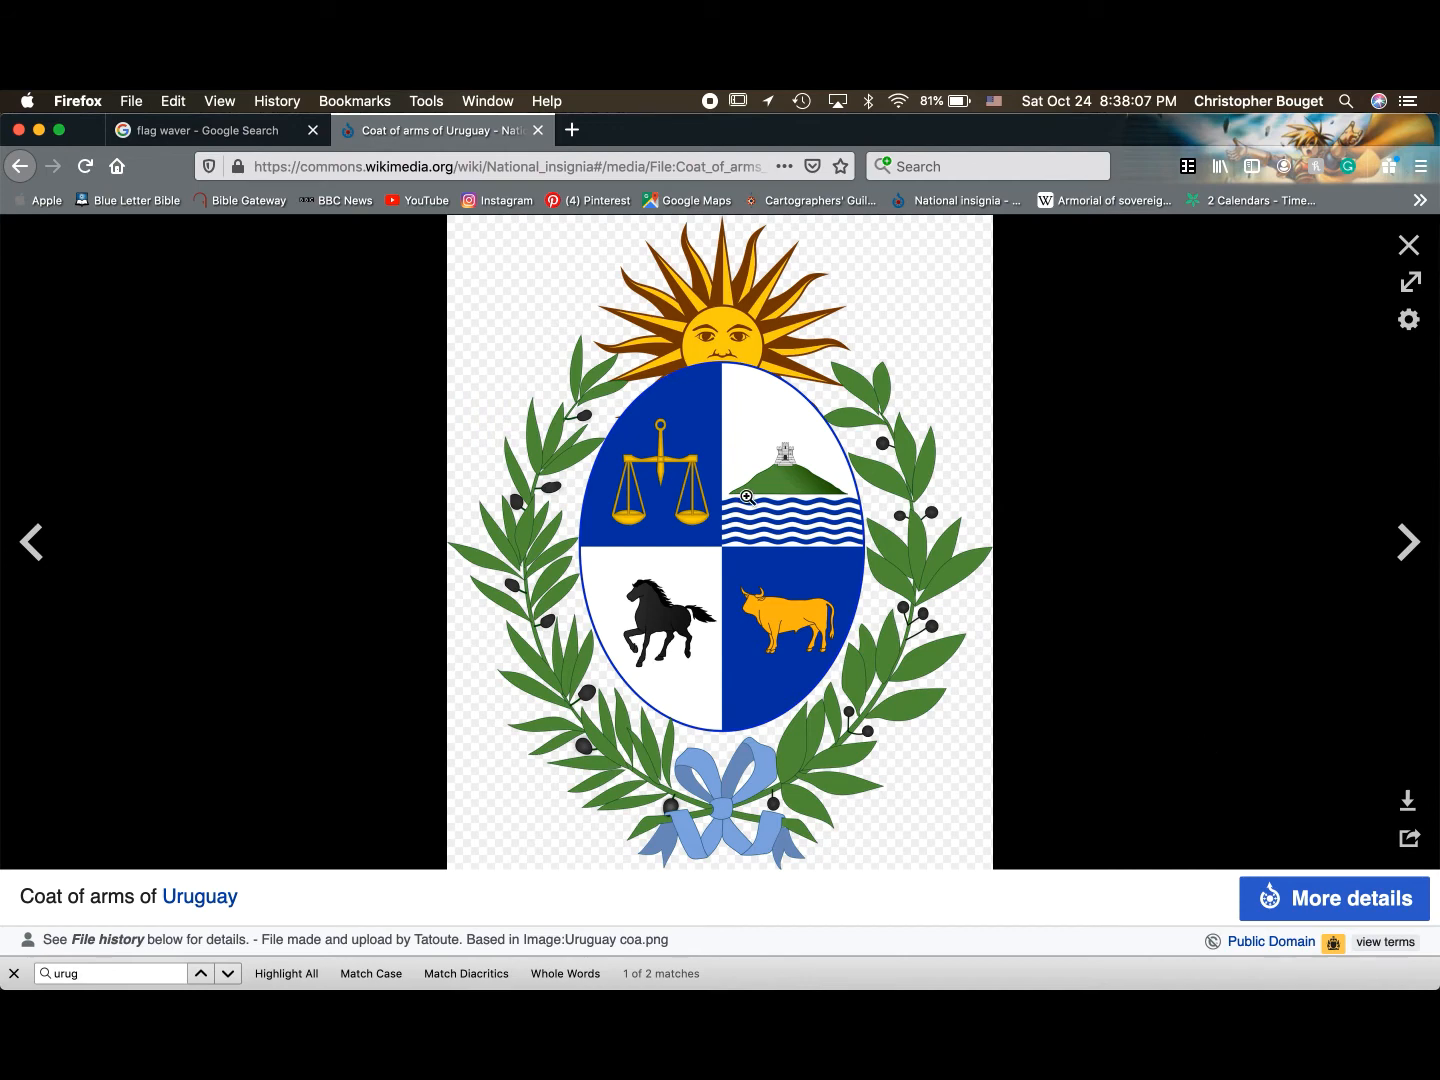
pyautogui.click(1409, 799)
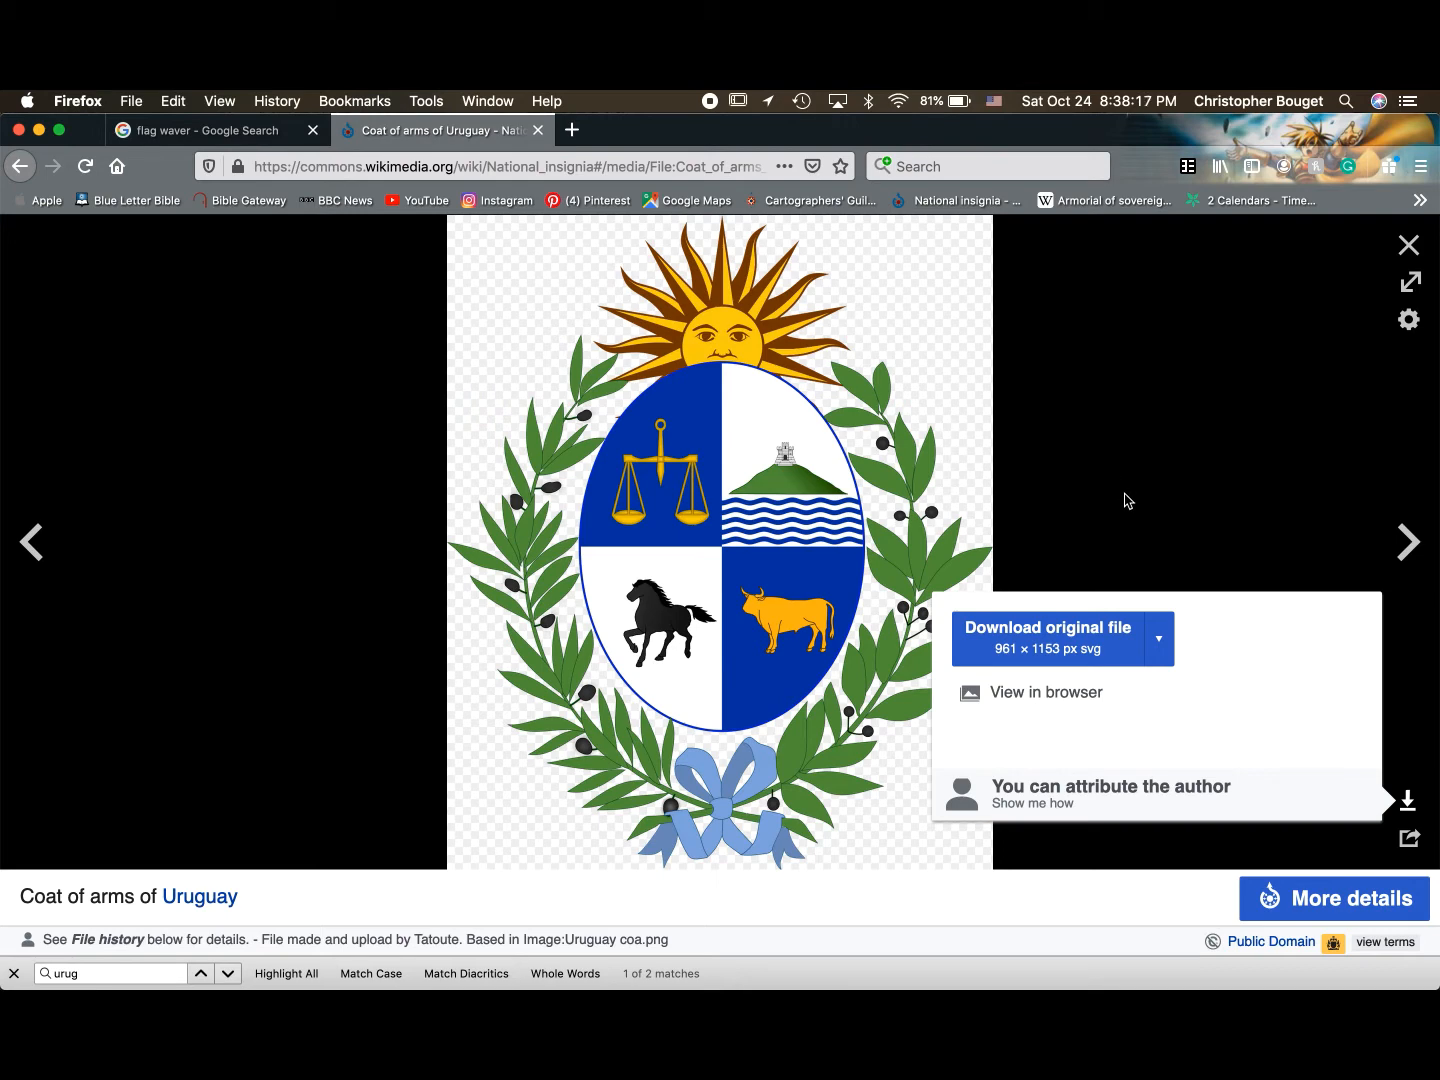
pyautogui.click(1031, 635)
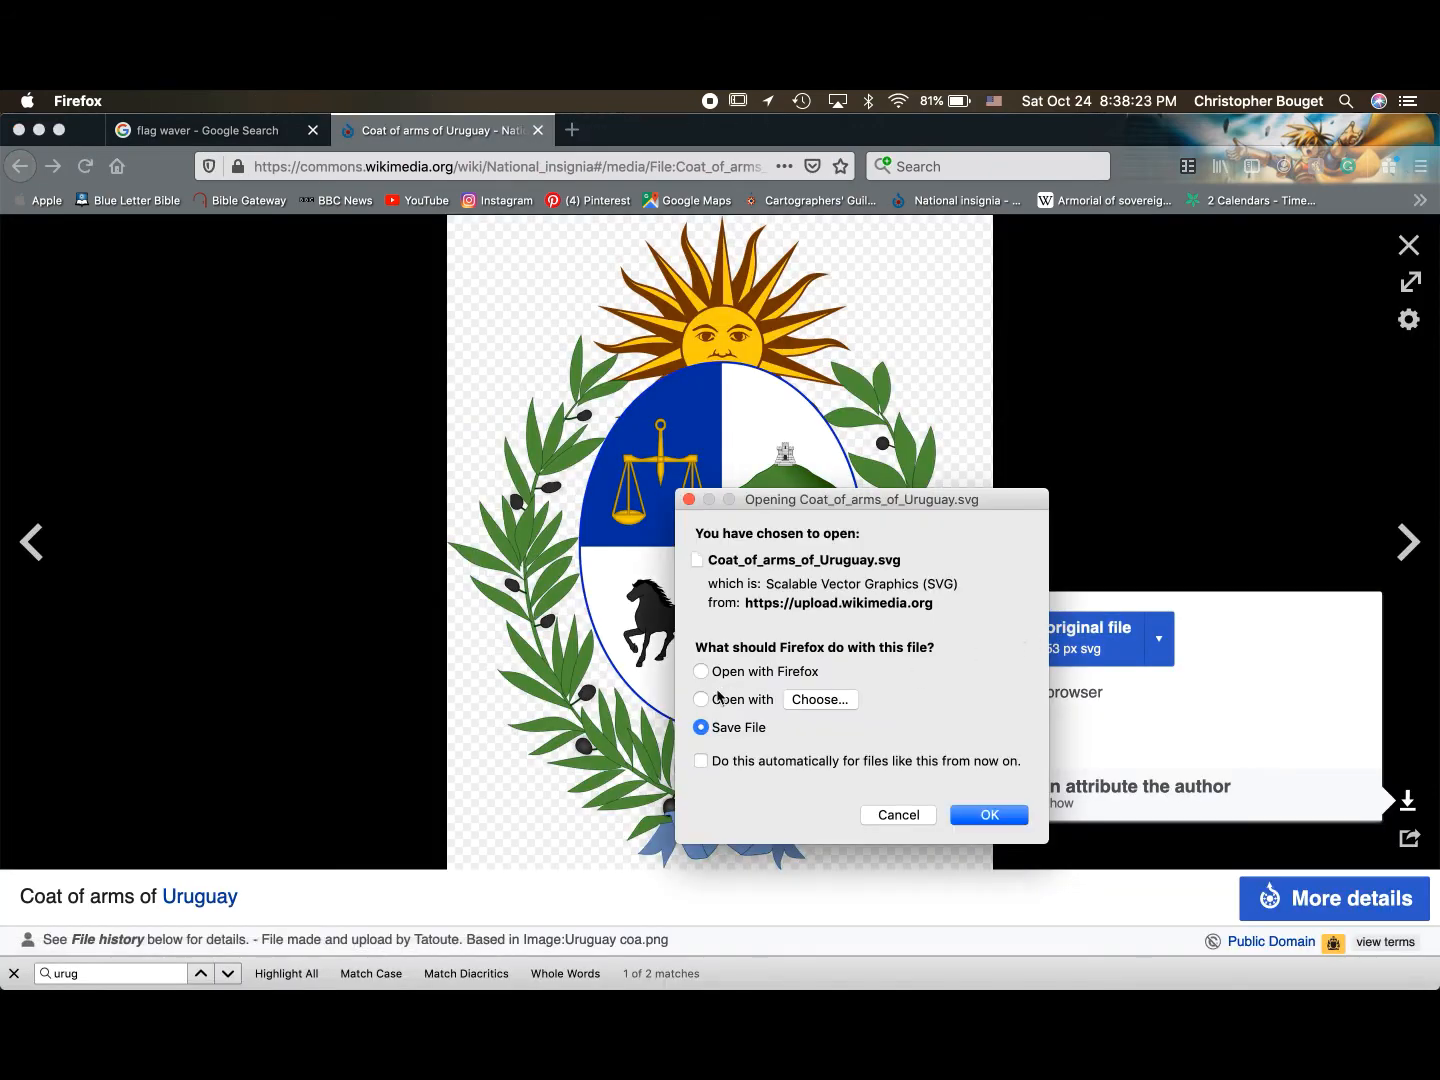
# - Choose to open the downloaded Coat_of_arms_of_Uruguay.svg with Affinity Designer instead of saving it
pyautogui.click(710, 699)
pyautogui.click(821, 700)
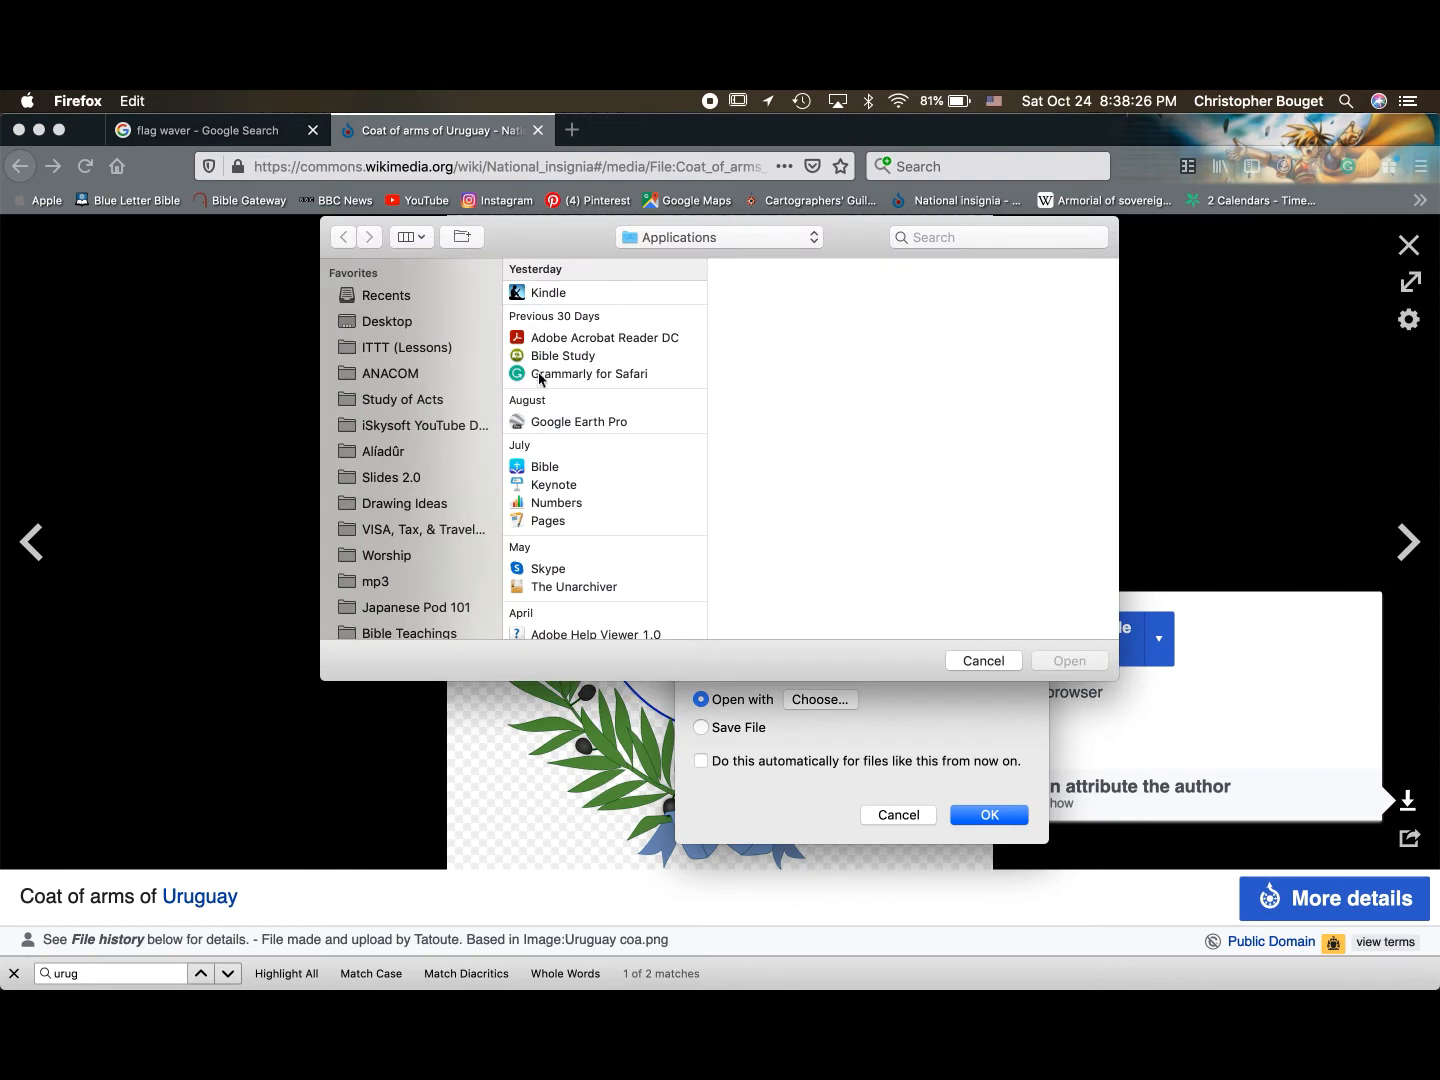
pyautogui.click(932, 237)
pyautogui.write('affinity')
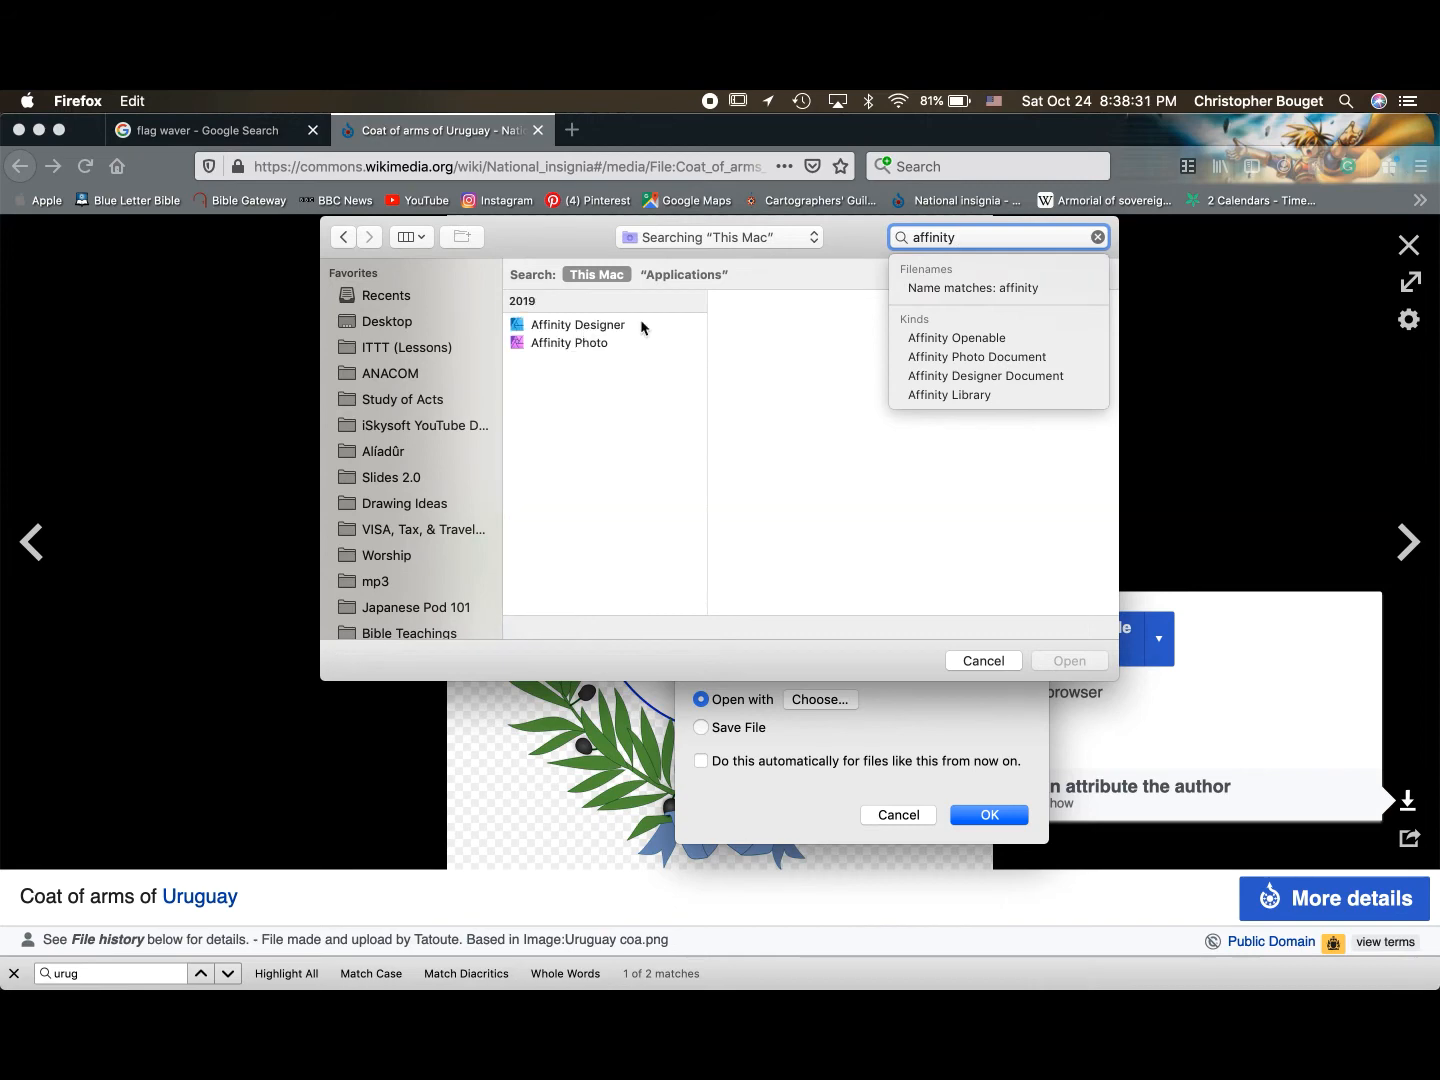
pyautogui.click(586, 326)
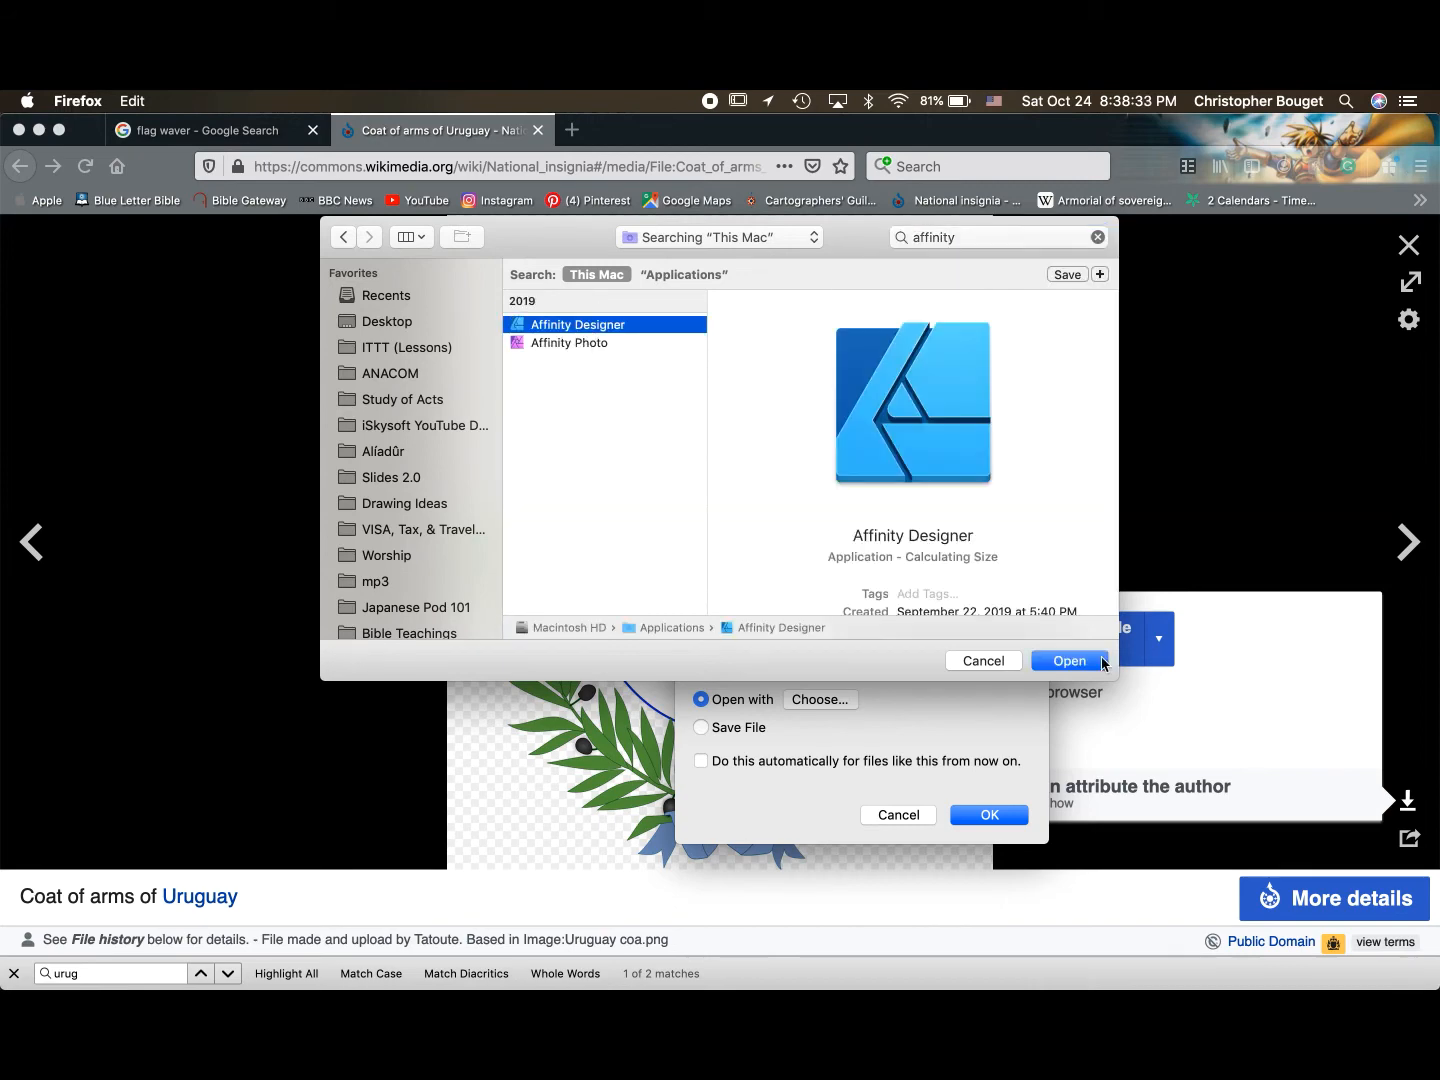
pyautogui.click(1084, 661)
pyautogui.click(988, 815)
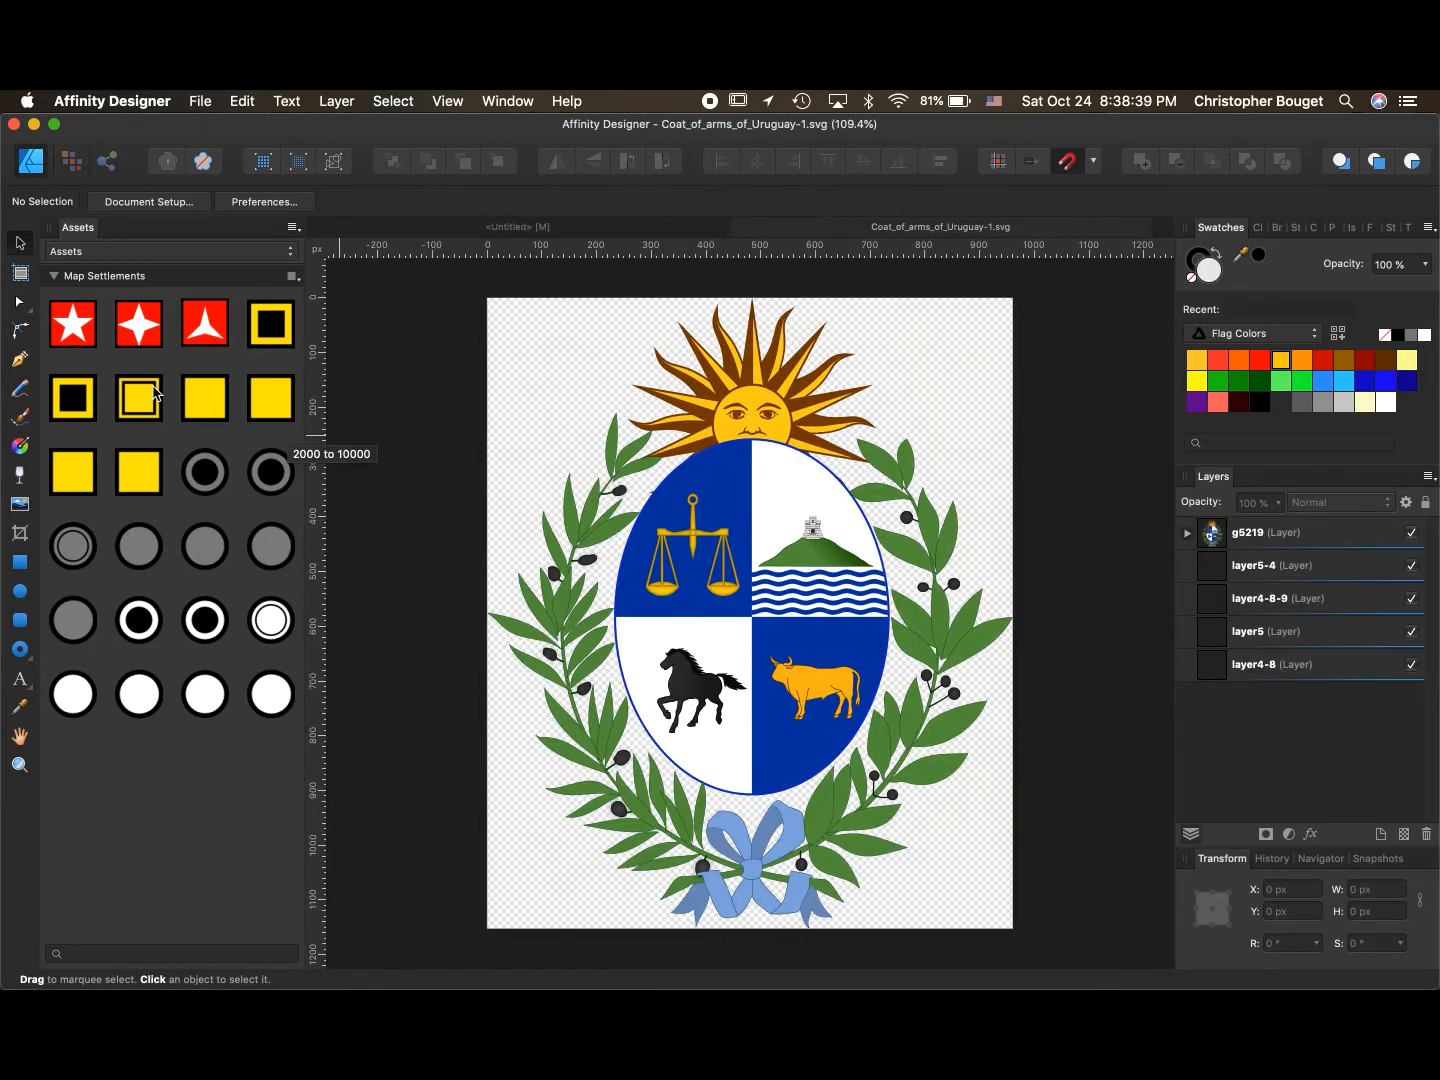
# - Create a new asset category and rename it Emblems
pyautogui.click(294, 230)
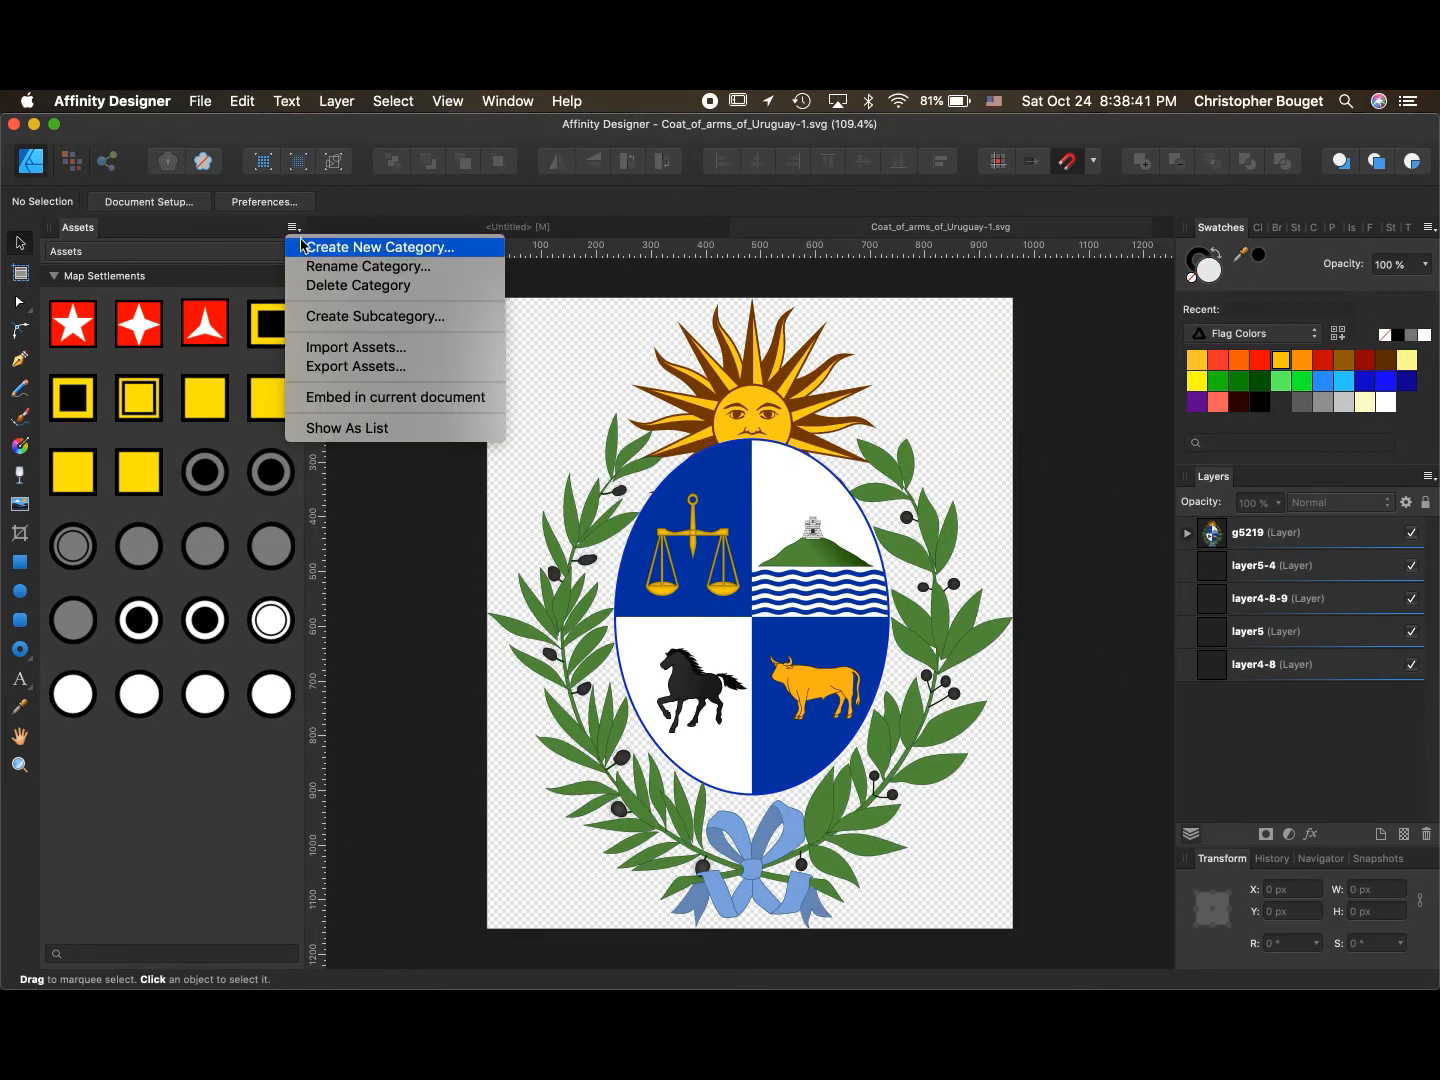
pyautogui.click(302, 247)
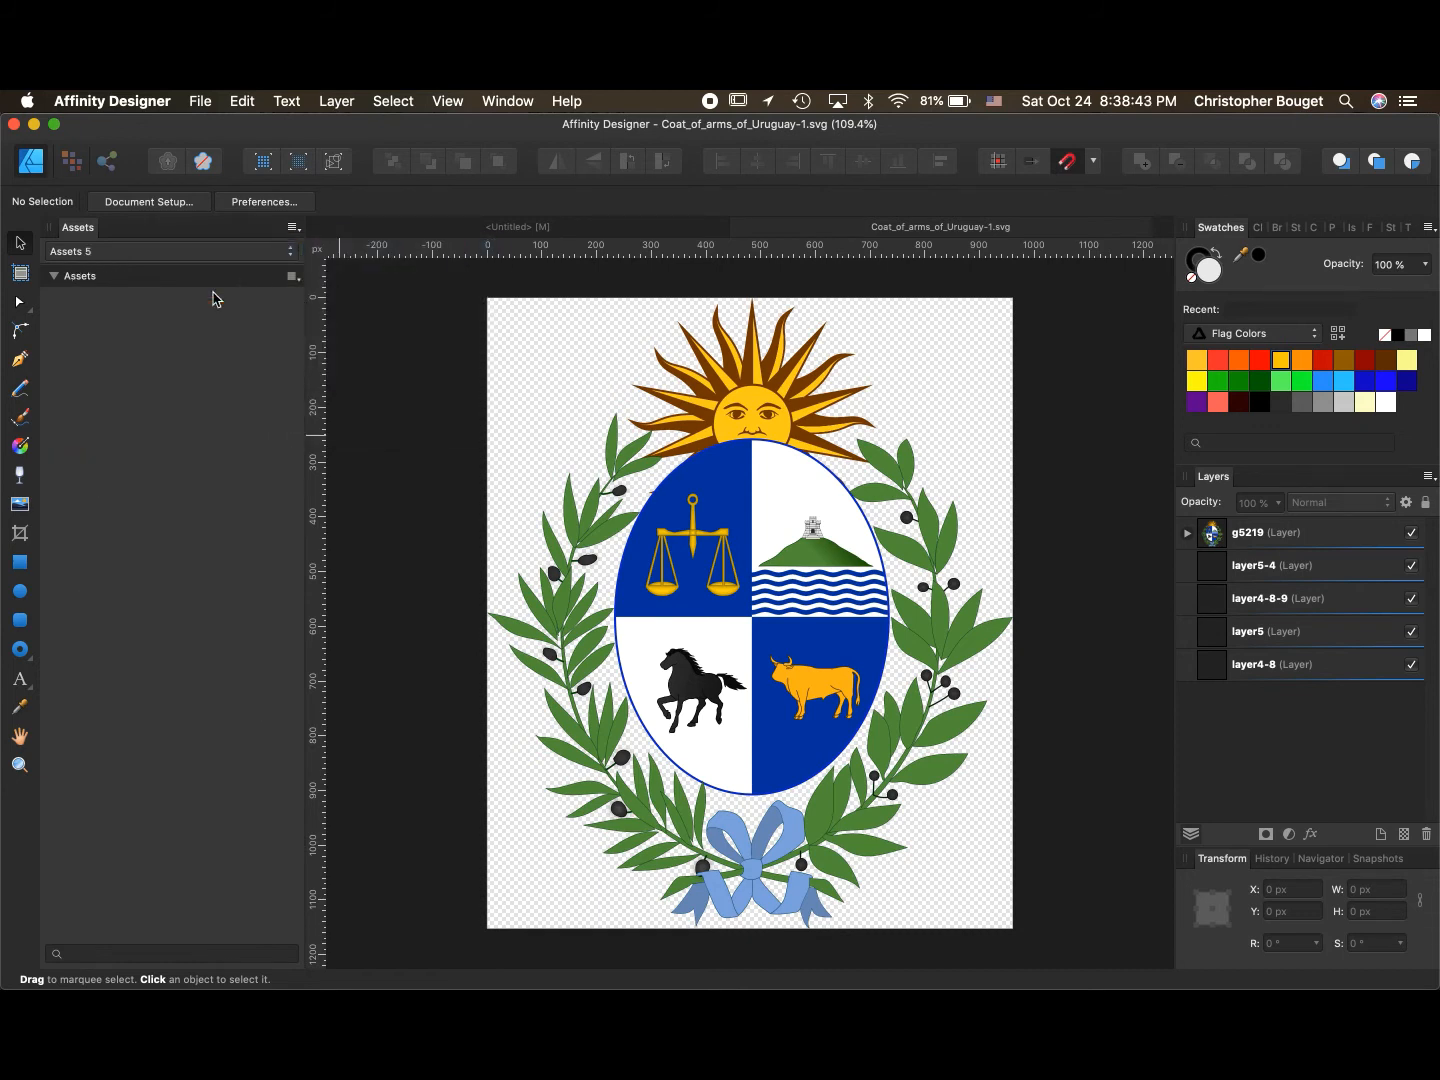
pyautogui.click(292, 232)
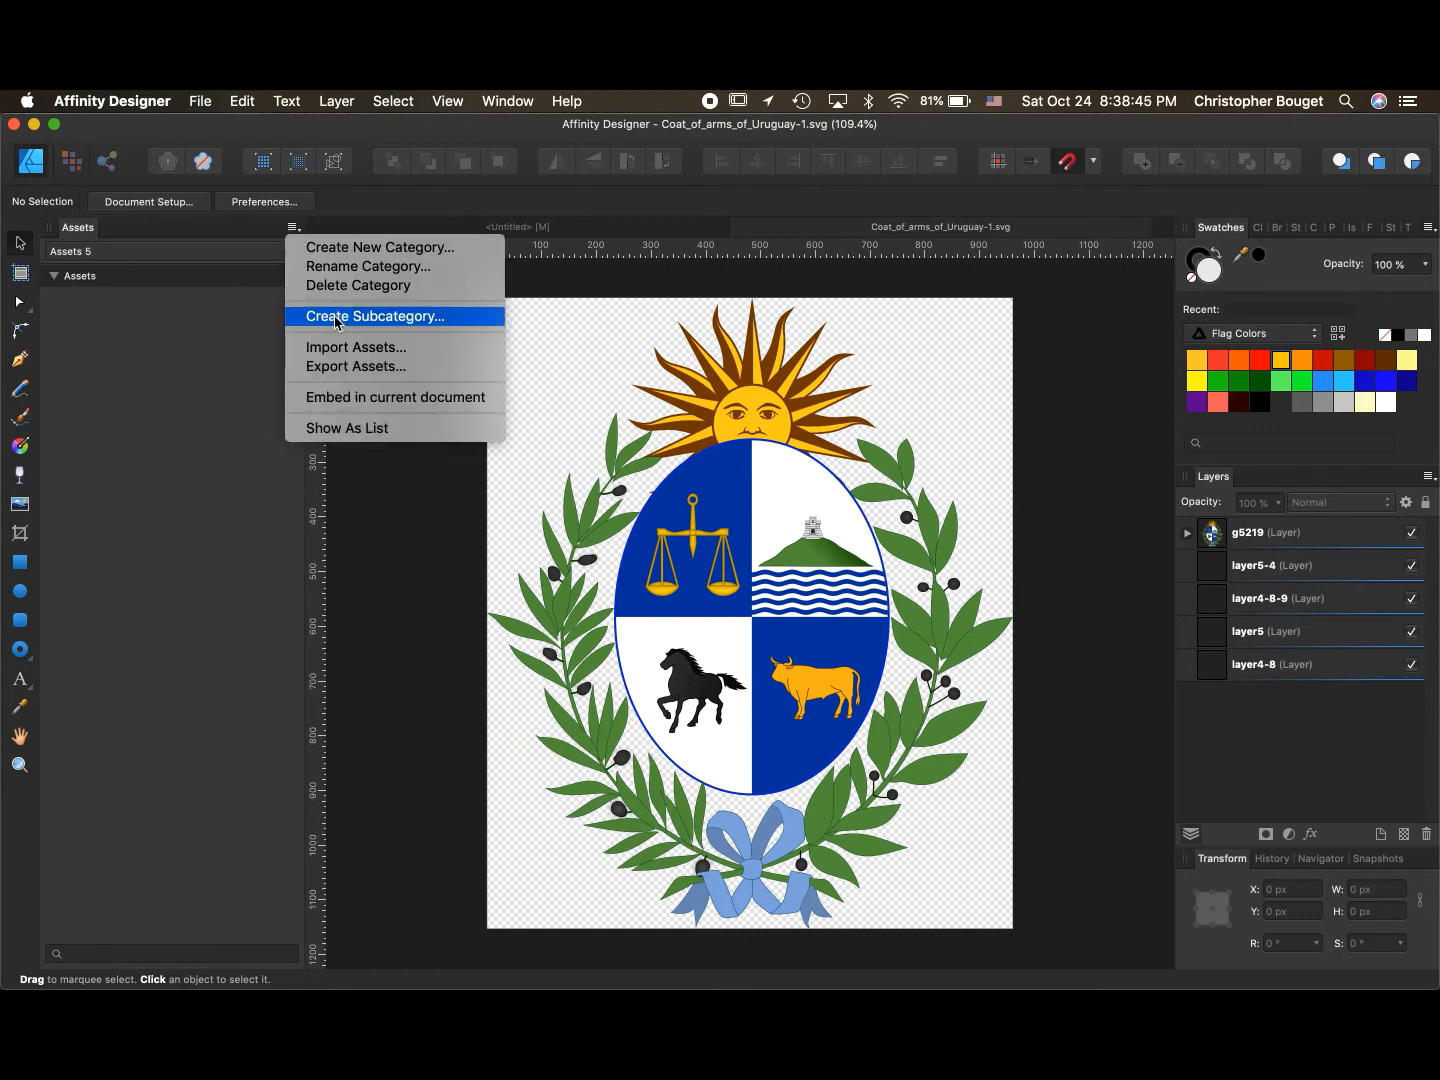
pyautogui.click(356, 268)
pyautogui.press('BackSpace')
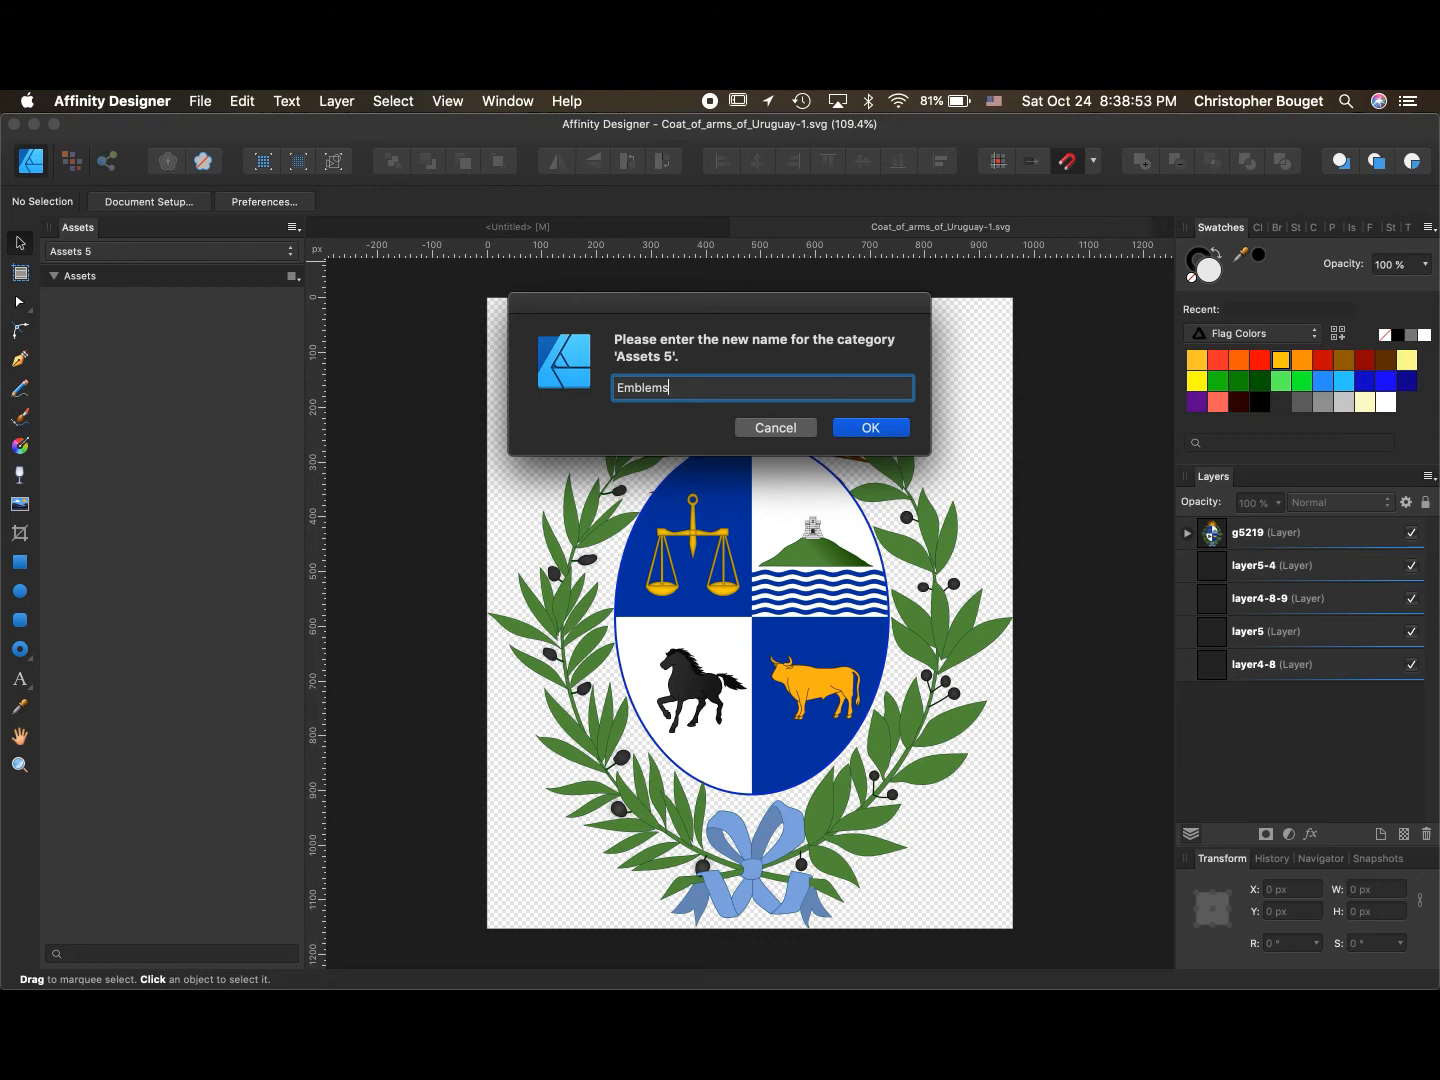
pyautogui.click(870, 428)
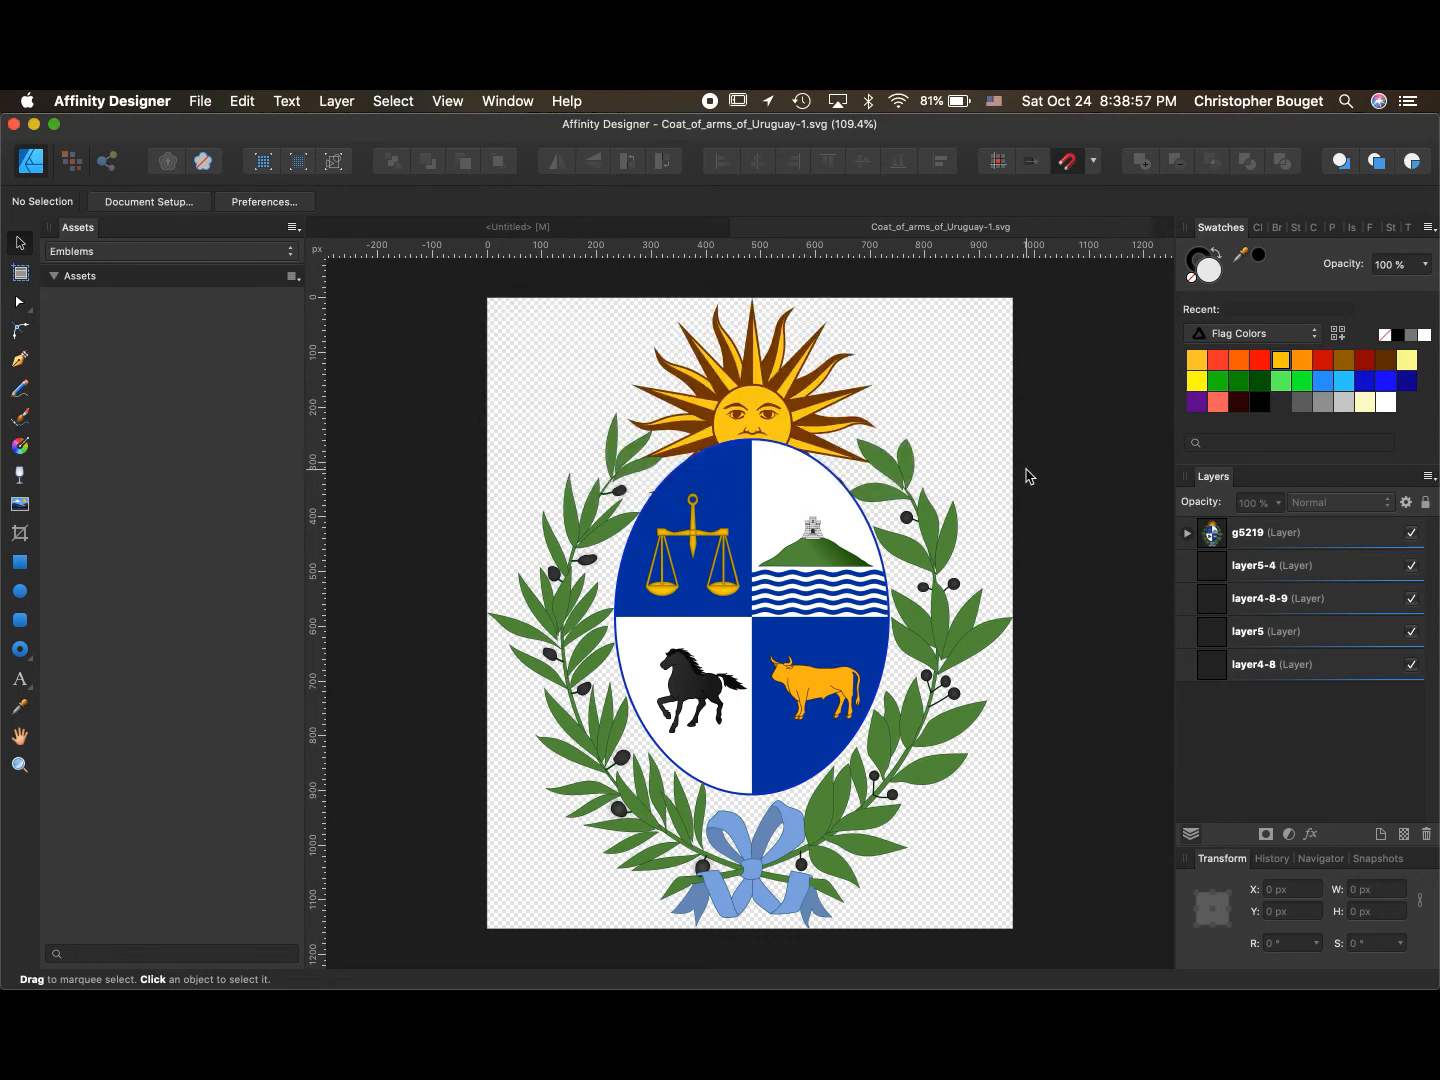
# - Add the bull, the horse and the laurel wreath groups from the coat of arms as assets in Emblems
pyautogui.click(1187, 533)
pyautogui.click(1197, 598)
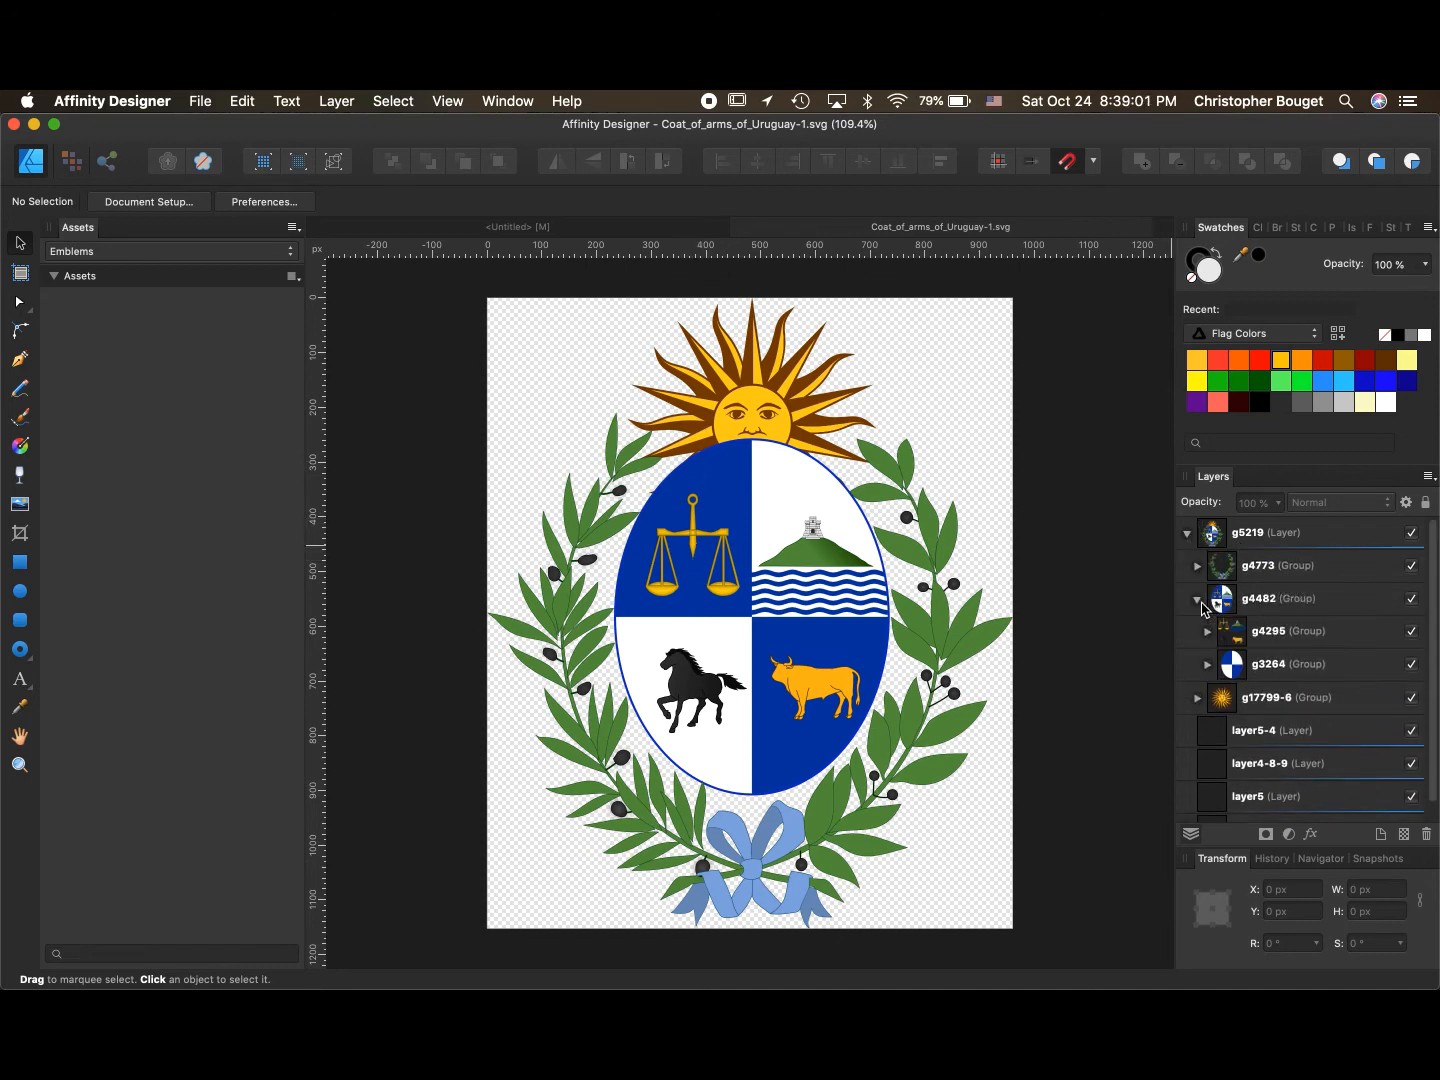
pyautogui.click(1207, 632)
pyautogui.scroll(-1, 1355, 673)
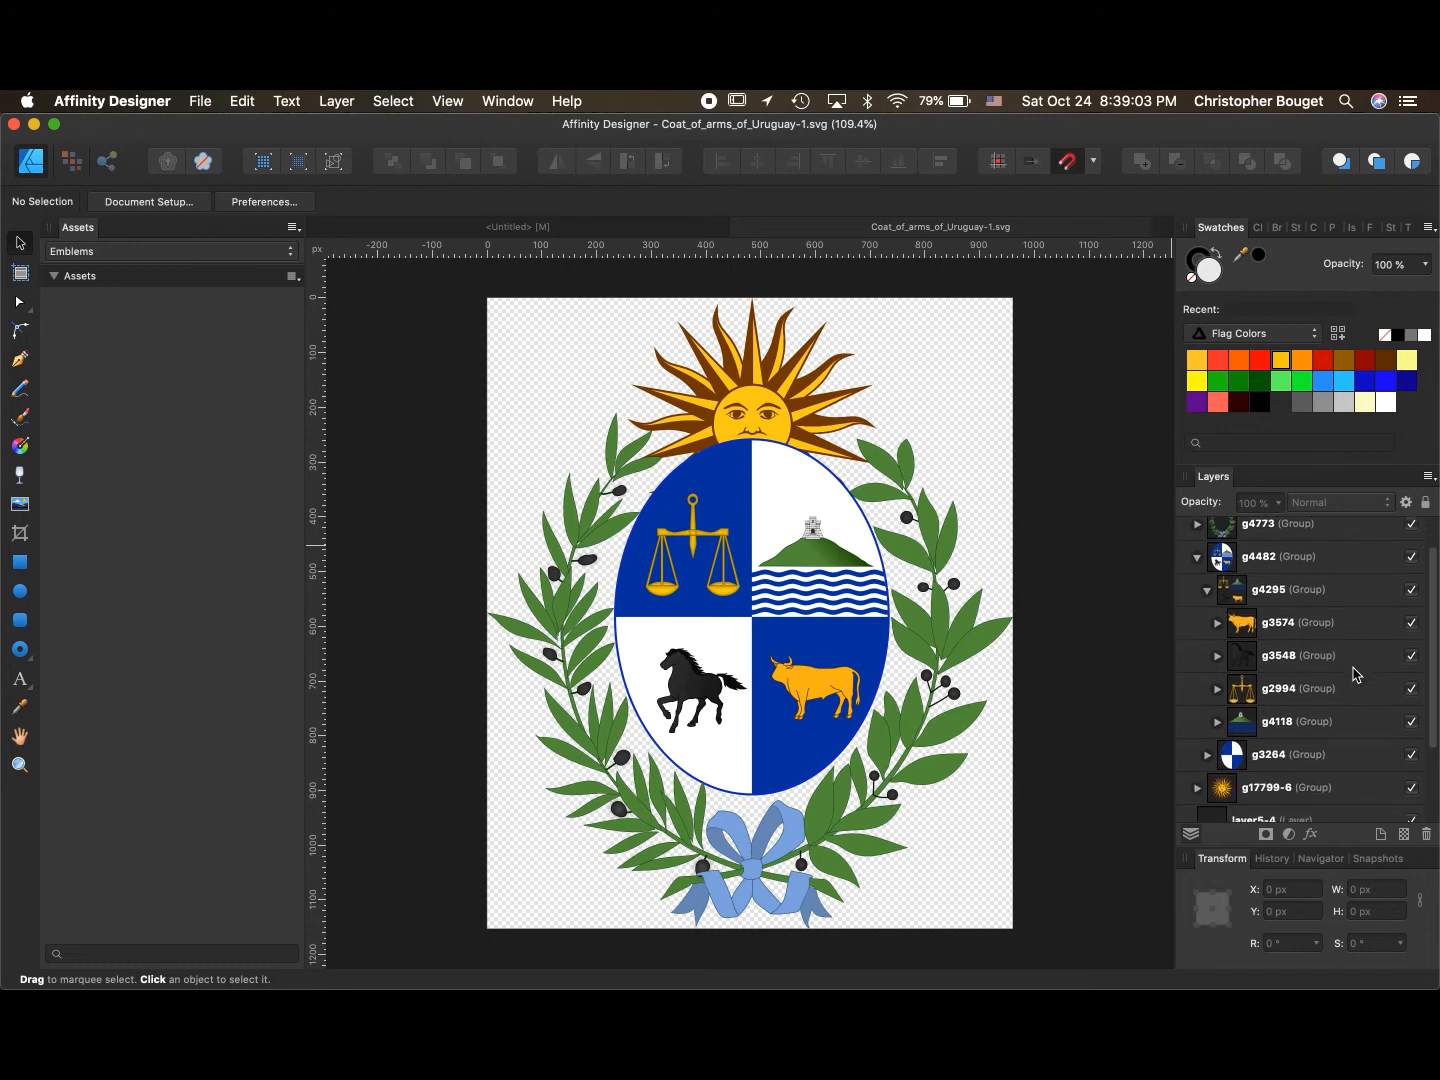
pyautogui.click(1294, 637)
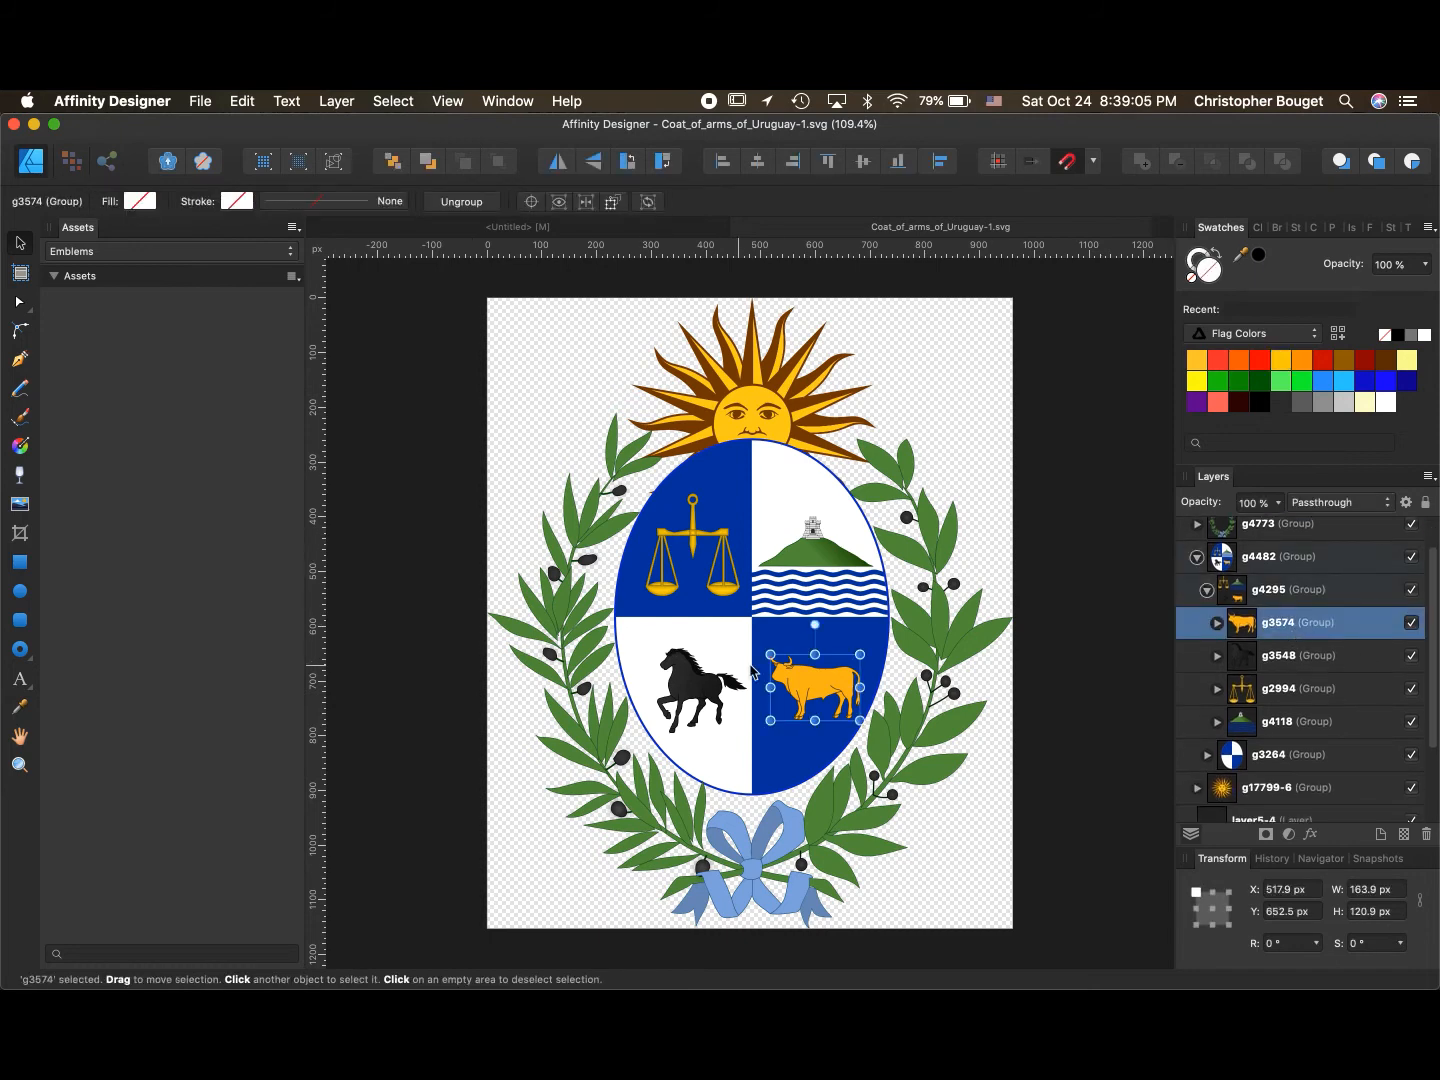
pyautogui.moveTo(817, 685); pyautogui.dragTo(228, 451)
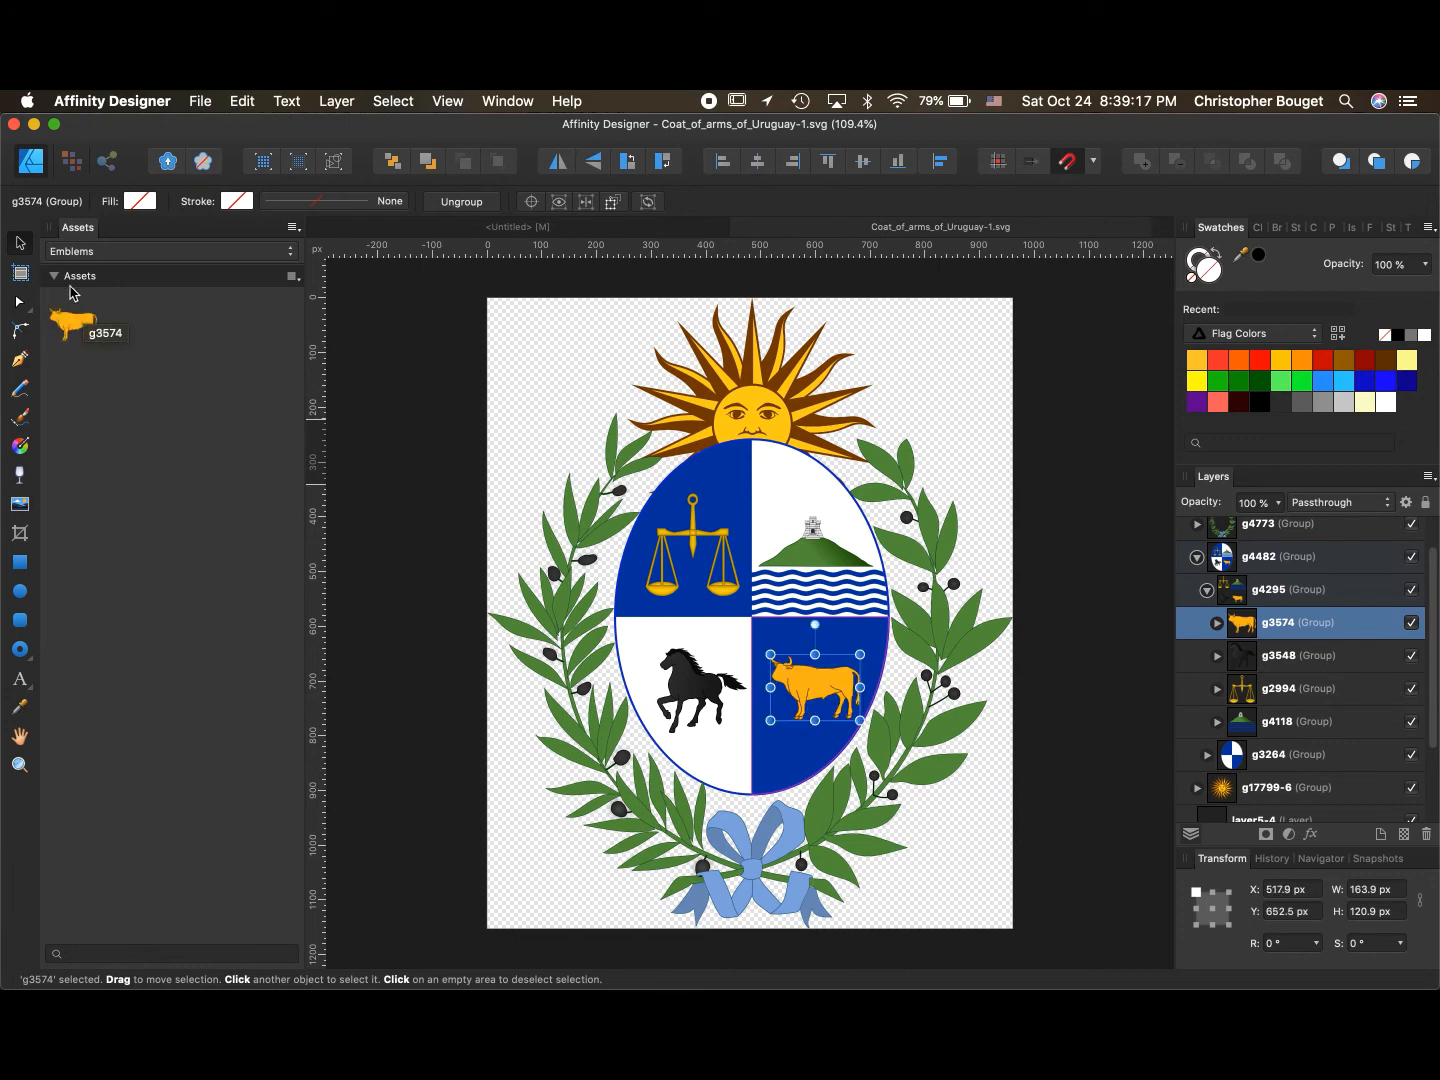
pyautogui.click(699, 698)
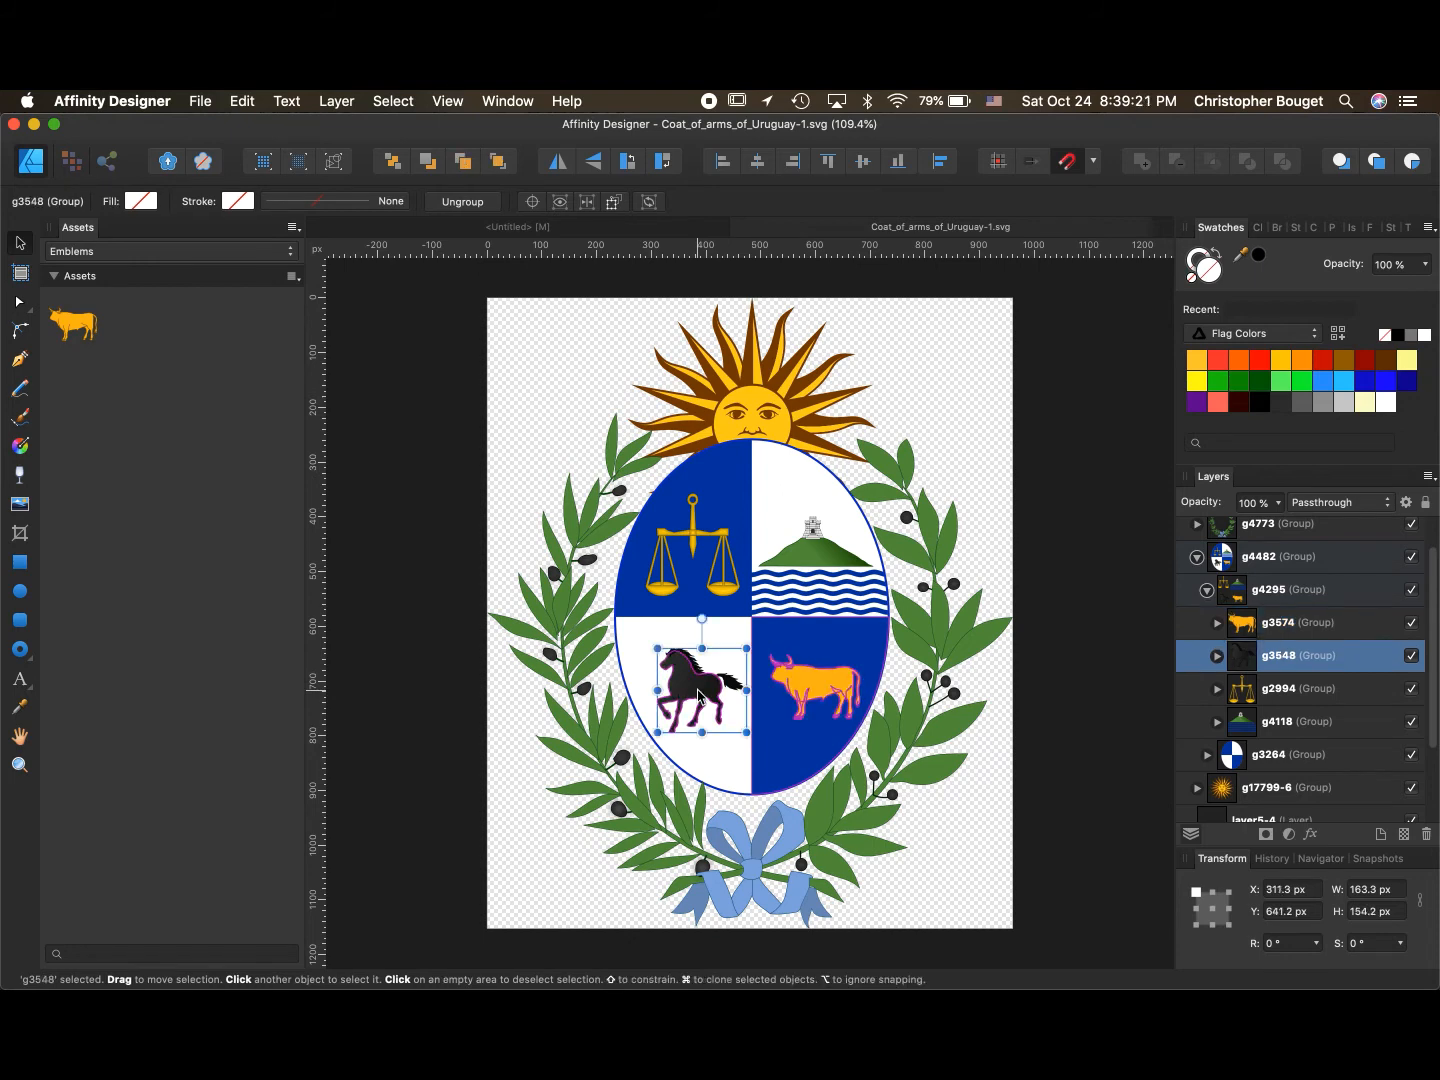
pyautogui.moveTo(699, 698)
pyautogui.mouseDown()
pyautogui.moveTo(379, 420)
pyautogui.moveTo(220, 345)
pyautogui.mouseUp()
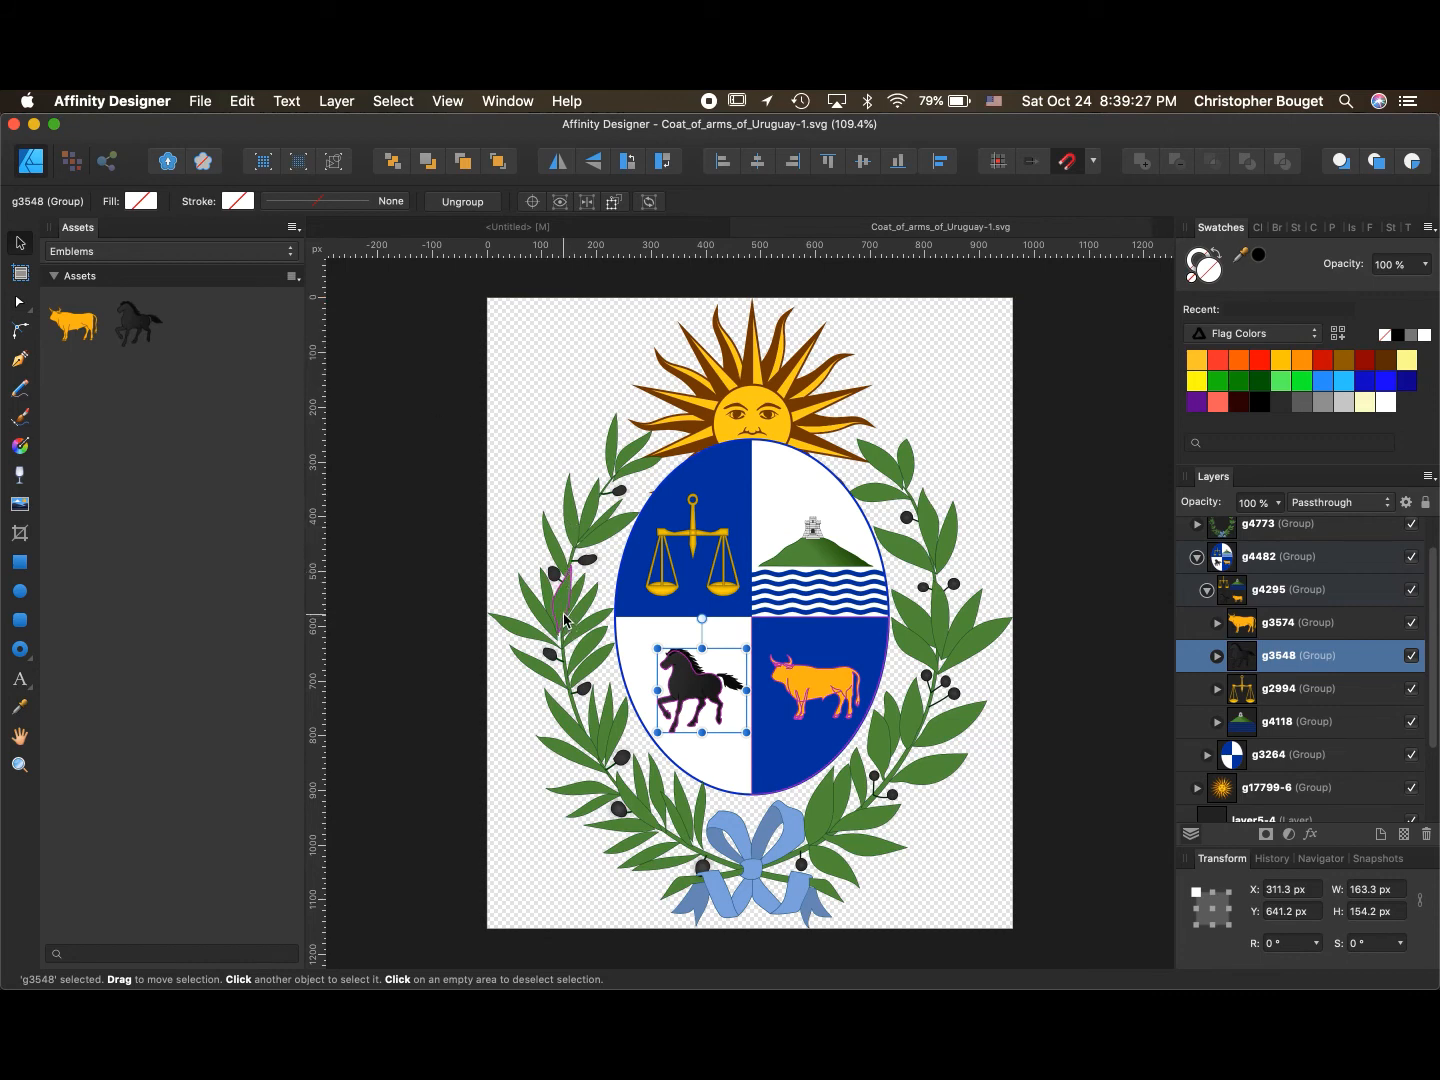
pyautogui.click(1268, 536)
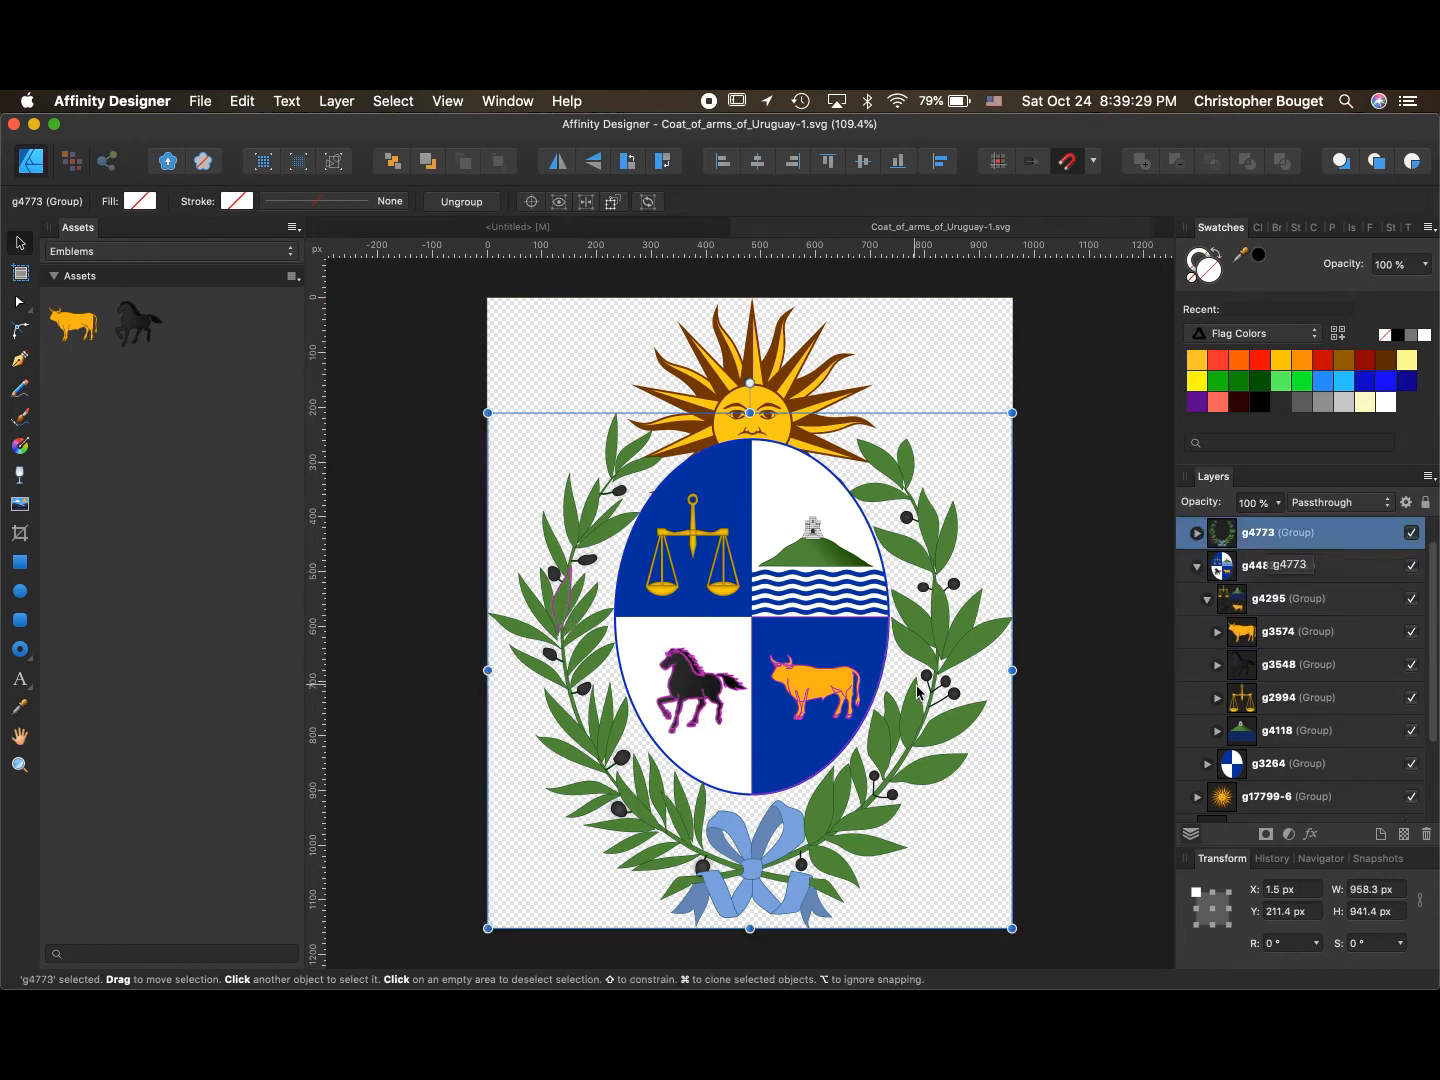
pyautogui.moveTo(900, 748)
pyautogui.mouseDown()
pyautogui.moveTo(125, 405)
pyautogui.moveTo(187, 366)
pyautogui.mouseUp()
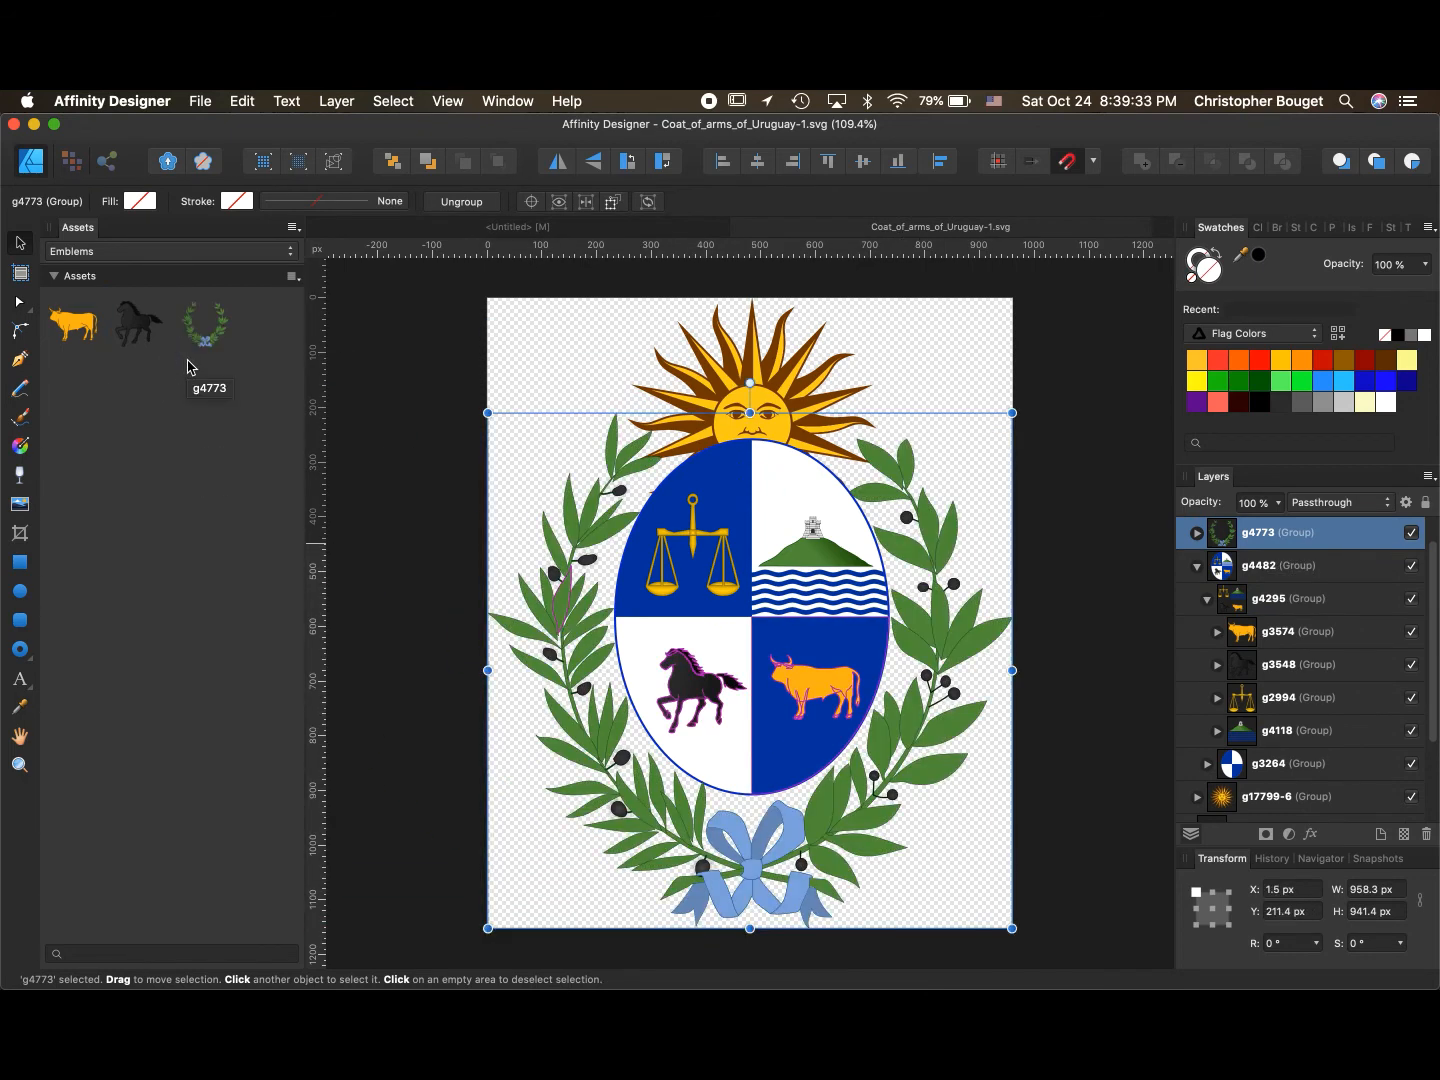
# - Place the laurel wreath asset on the flag, set its width to 3 in and center it on the page
pyautogui.click(591, 229)
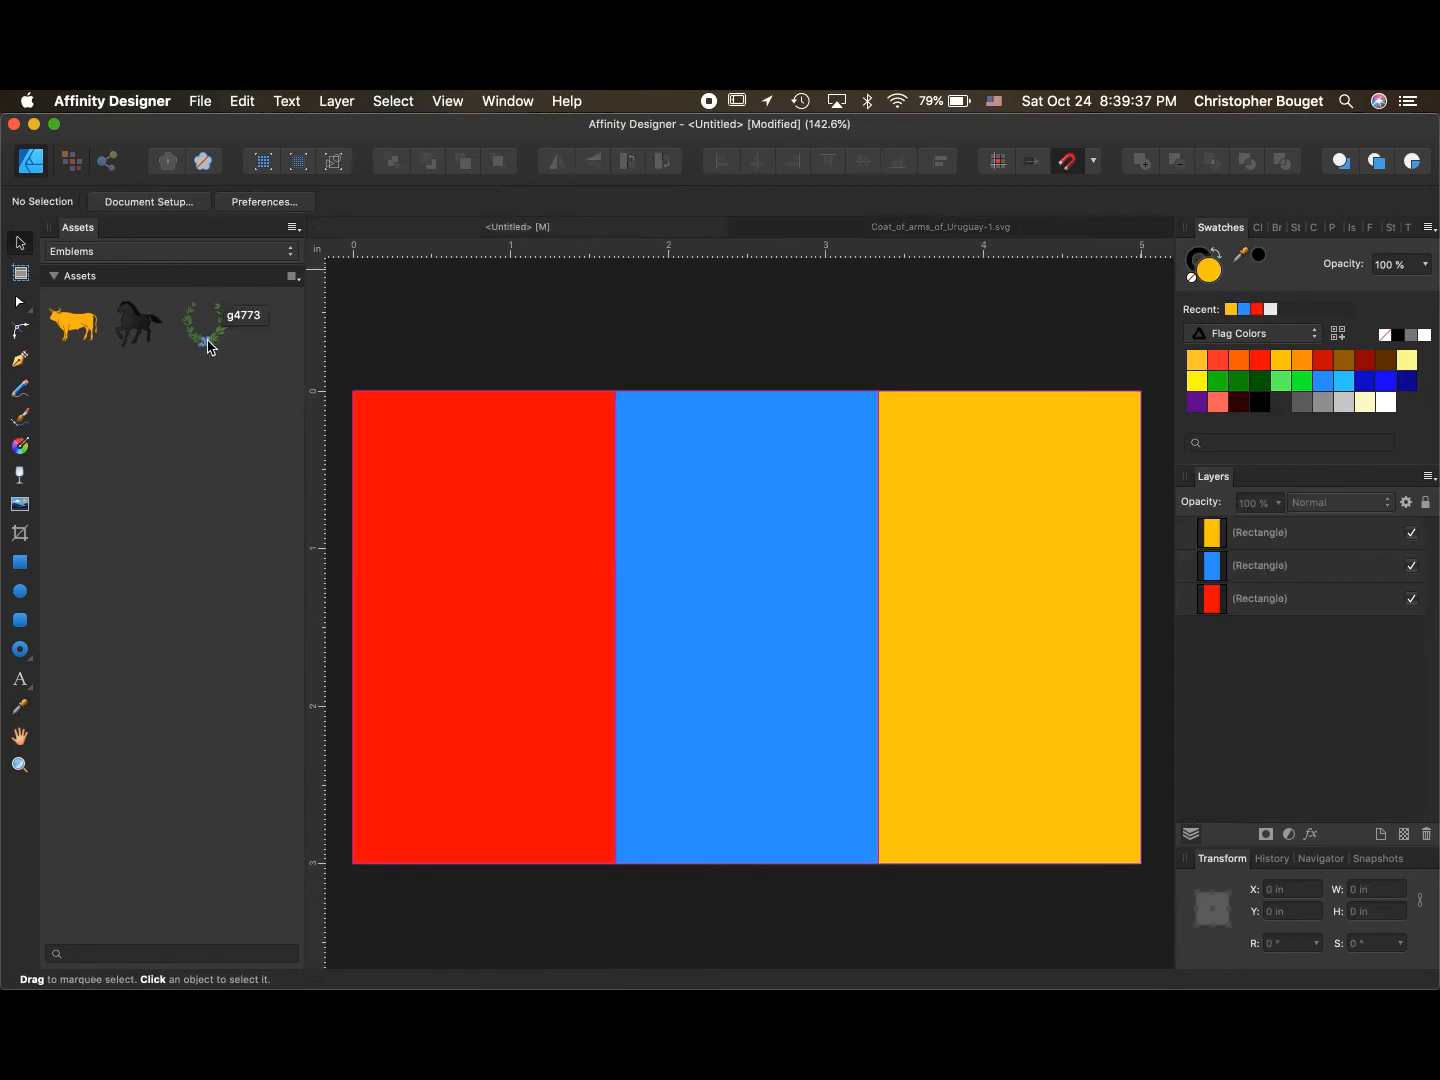
pyautogui.moveTo(210, 348); pyautogui.dragTo(808, 575)
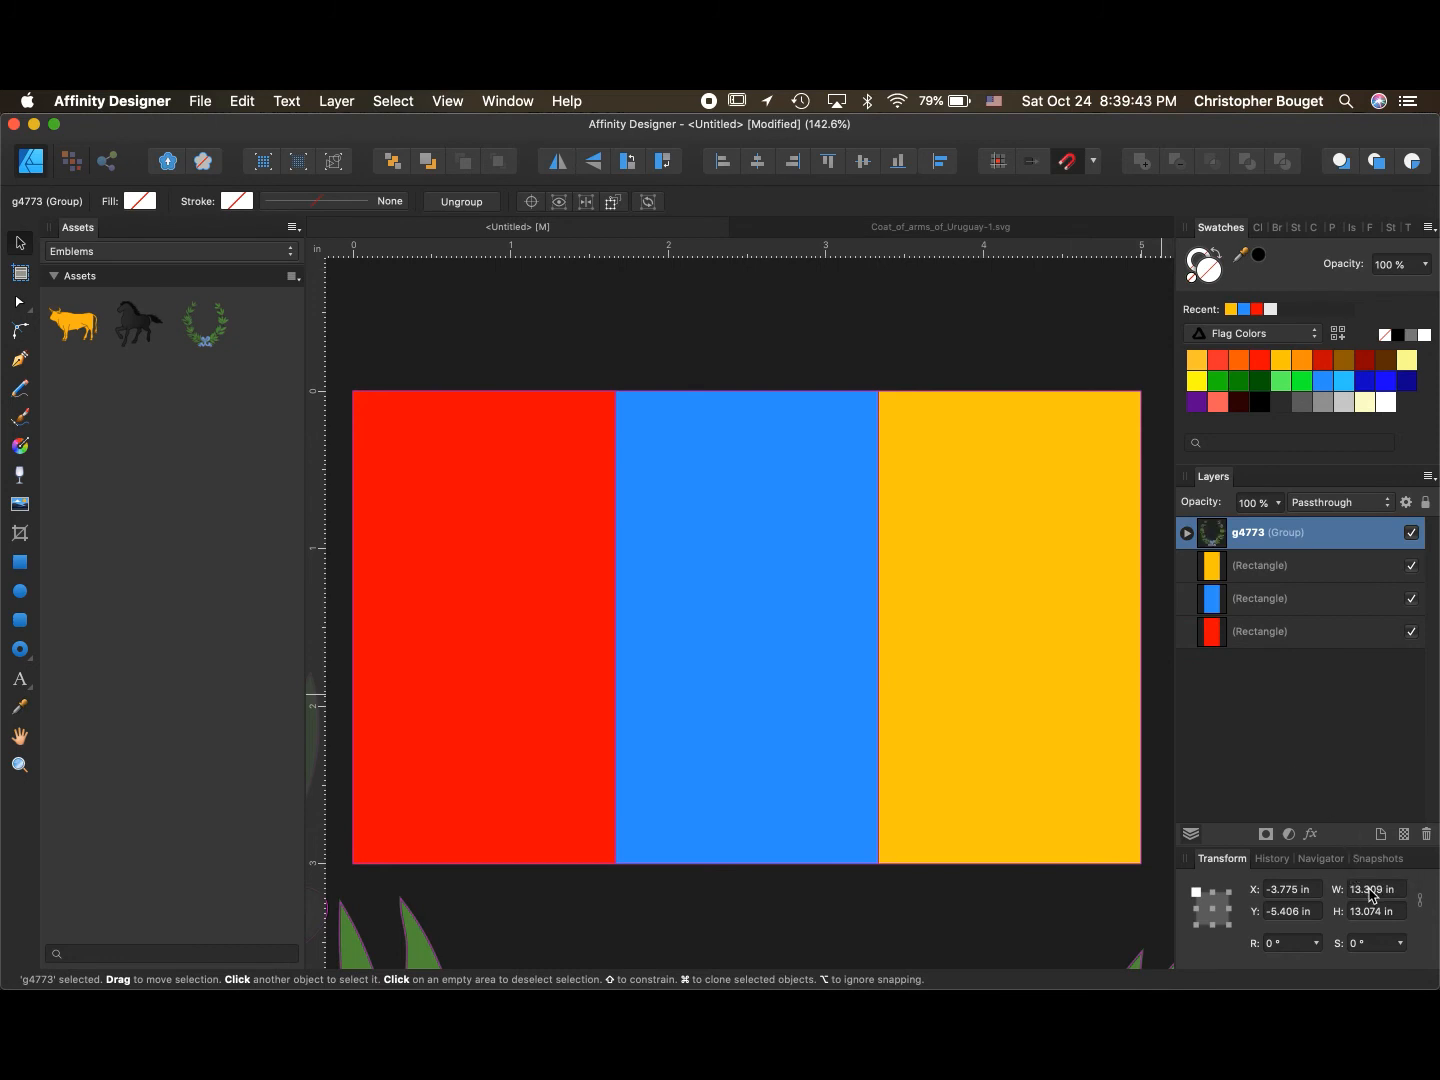
pyautogui.click(1420, 900)
pyautogui.write('3')
pyautogui.press('Return')
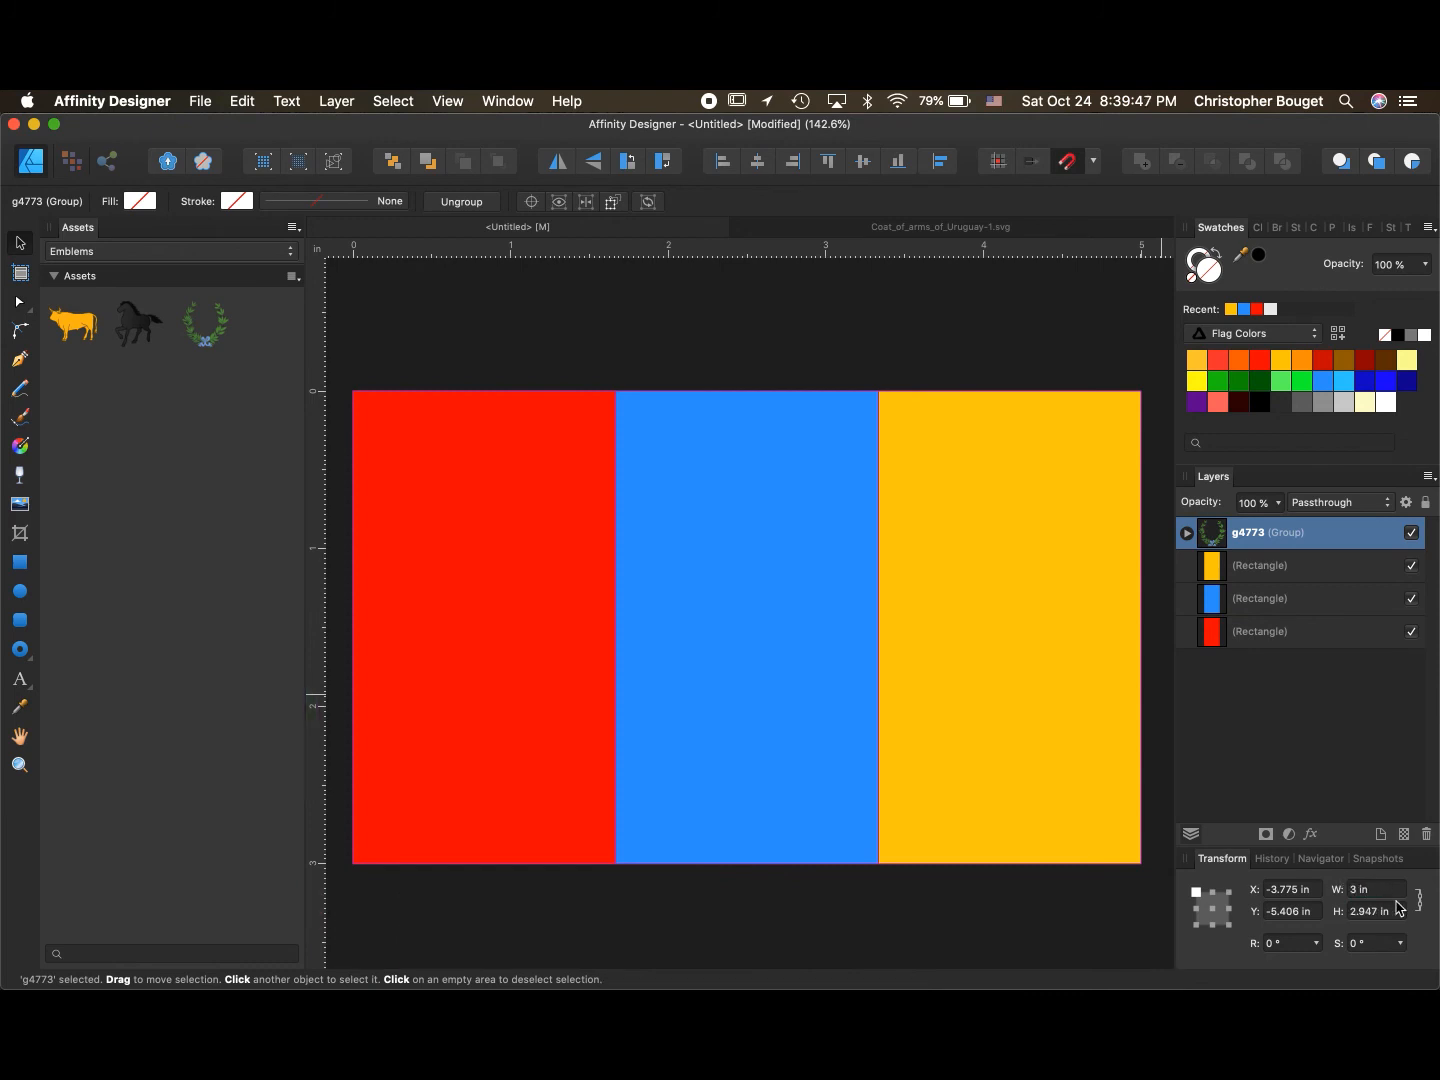
pyautogui.click(758, 161)
pyautogui.click(862, 162)
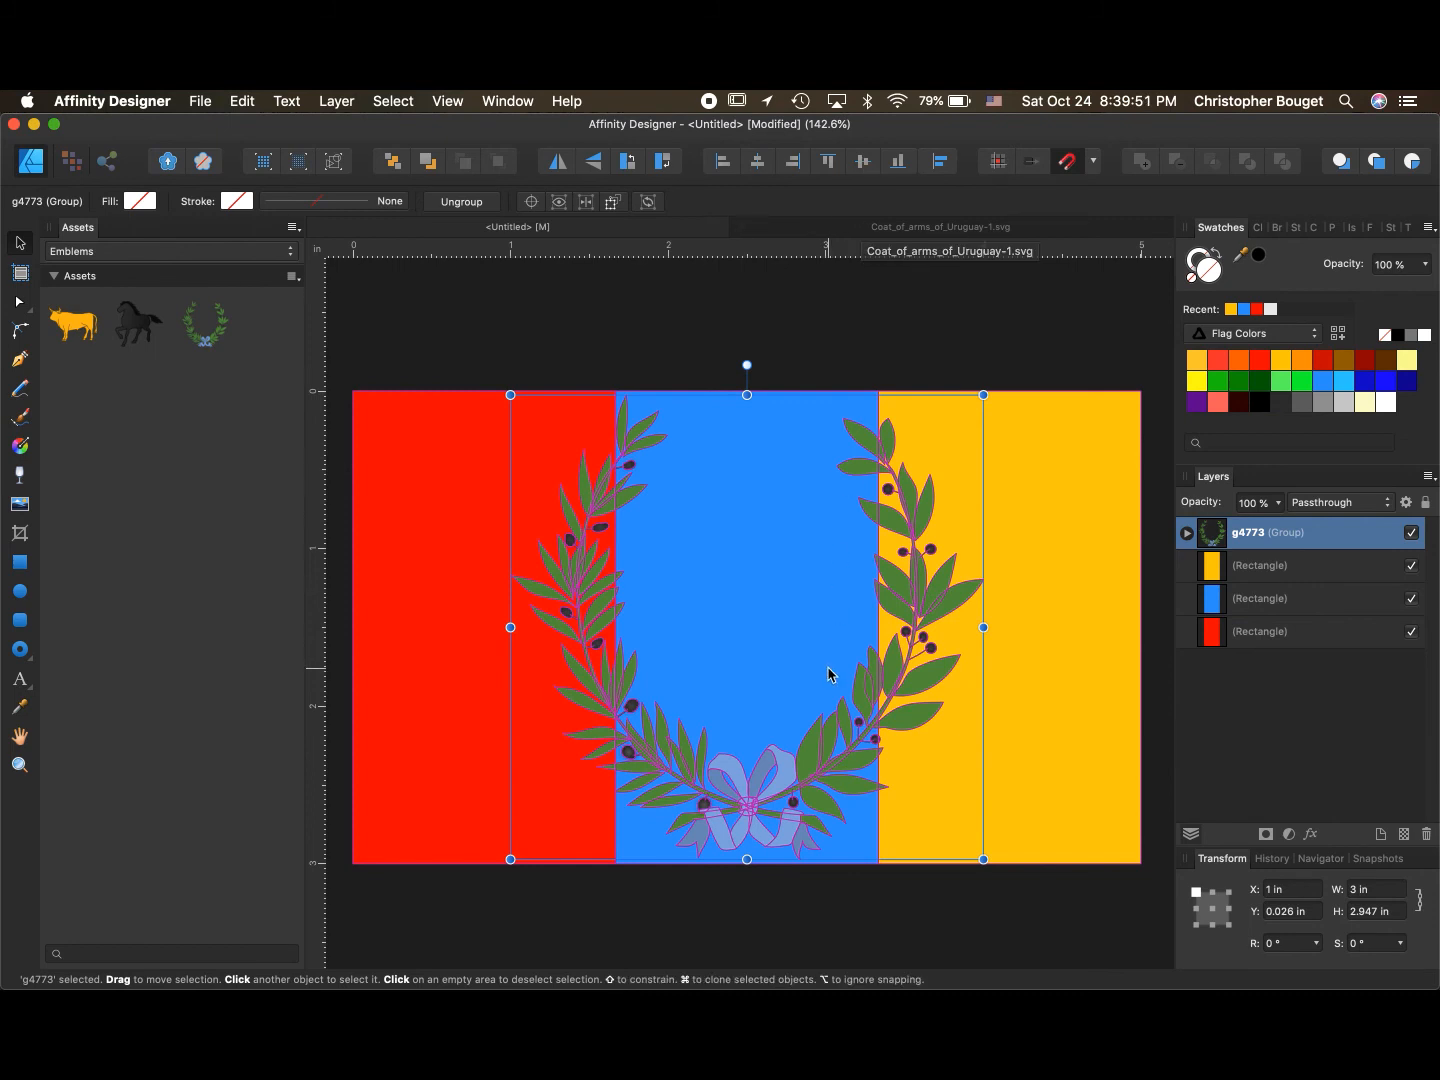
pyautogui.click(963, 369)
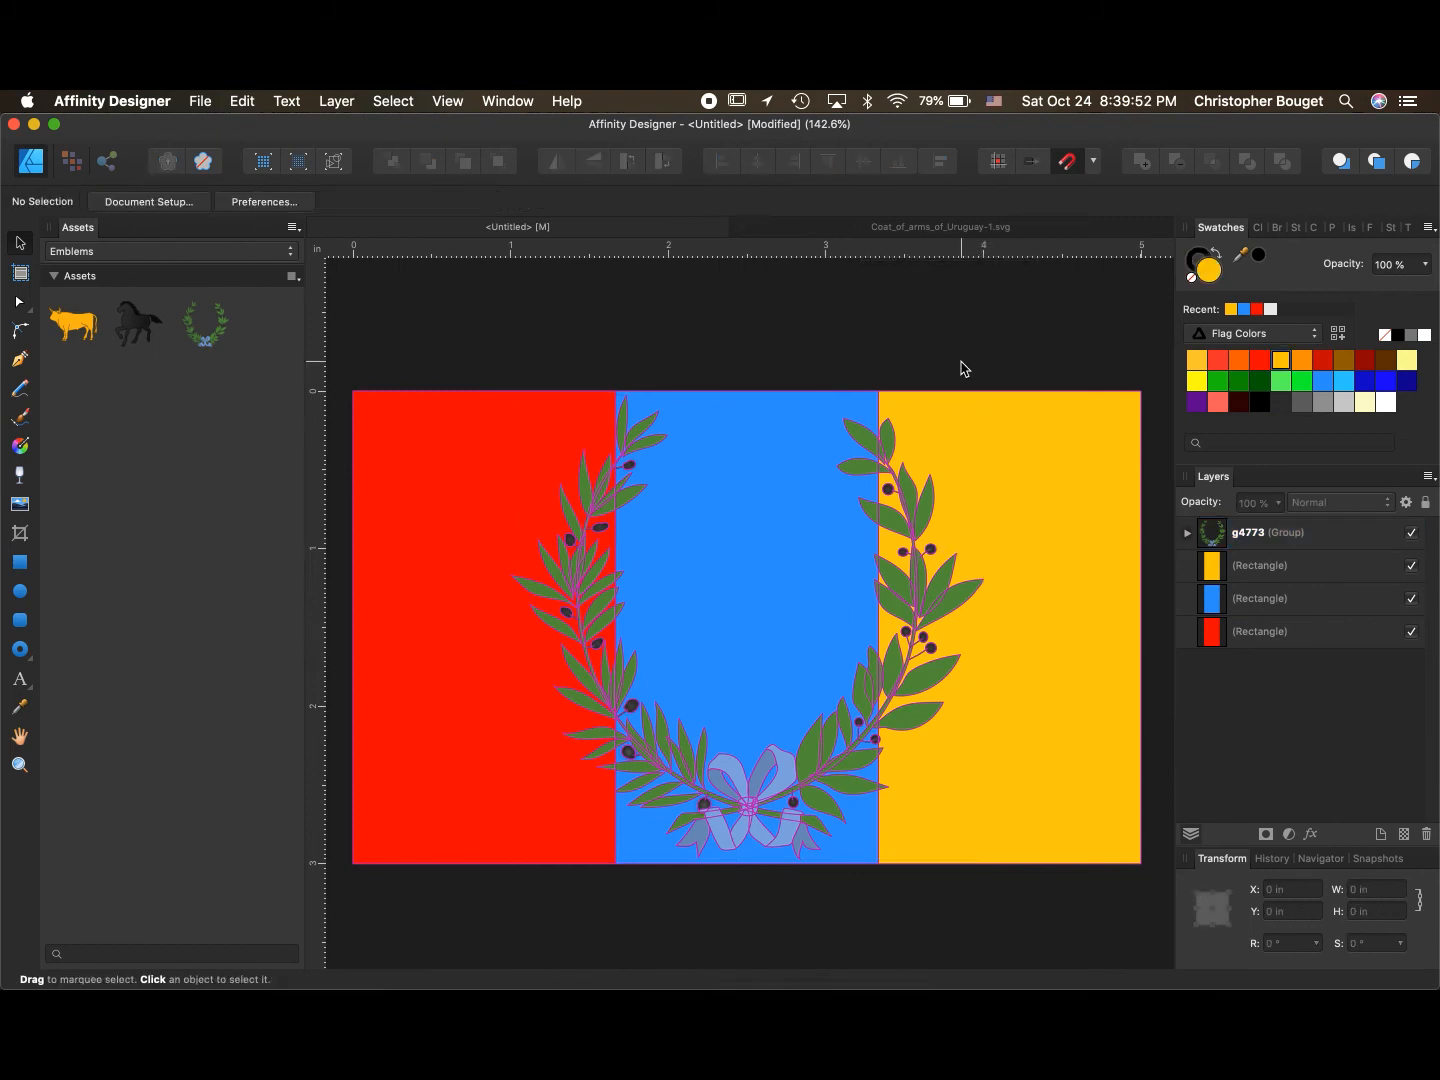
# - Scale the wreath down to about 2.35 by 2.31 in around the flag's centre
pyautogui.click(826, 667)
pyautogui.moveTo(747, 862); pyautogui.dragTo(755, 763)
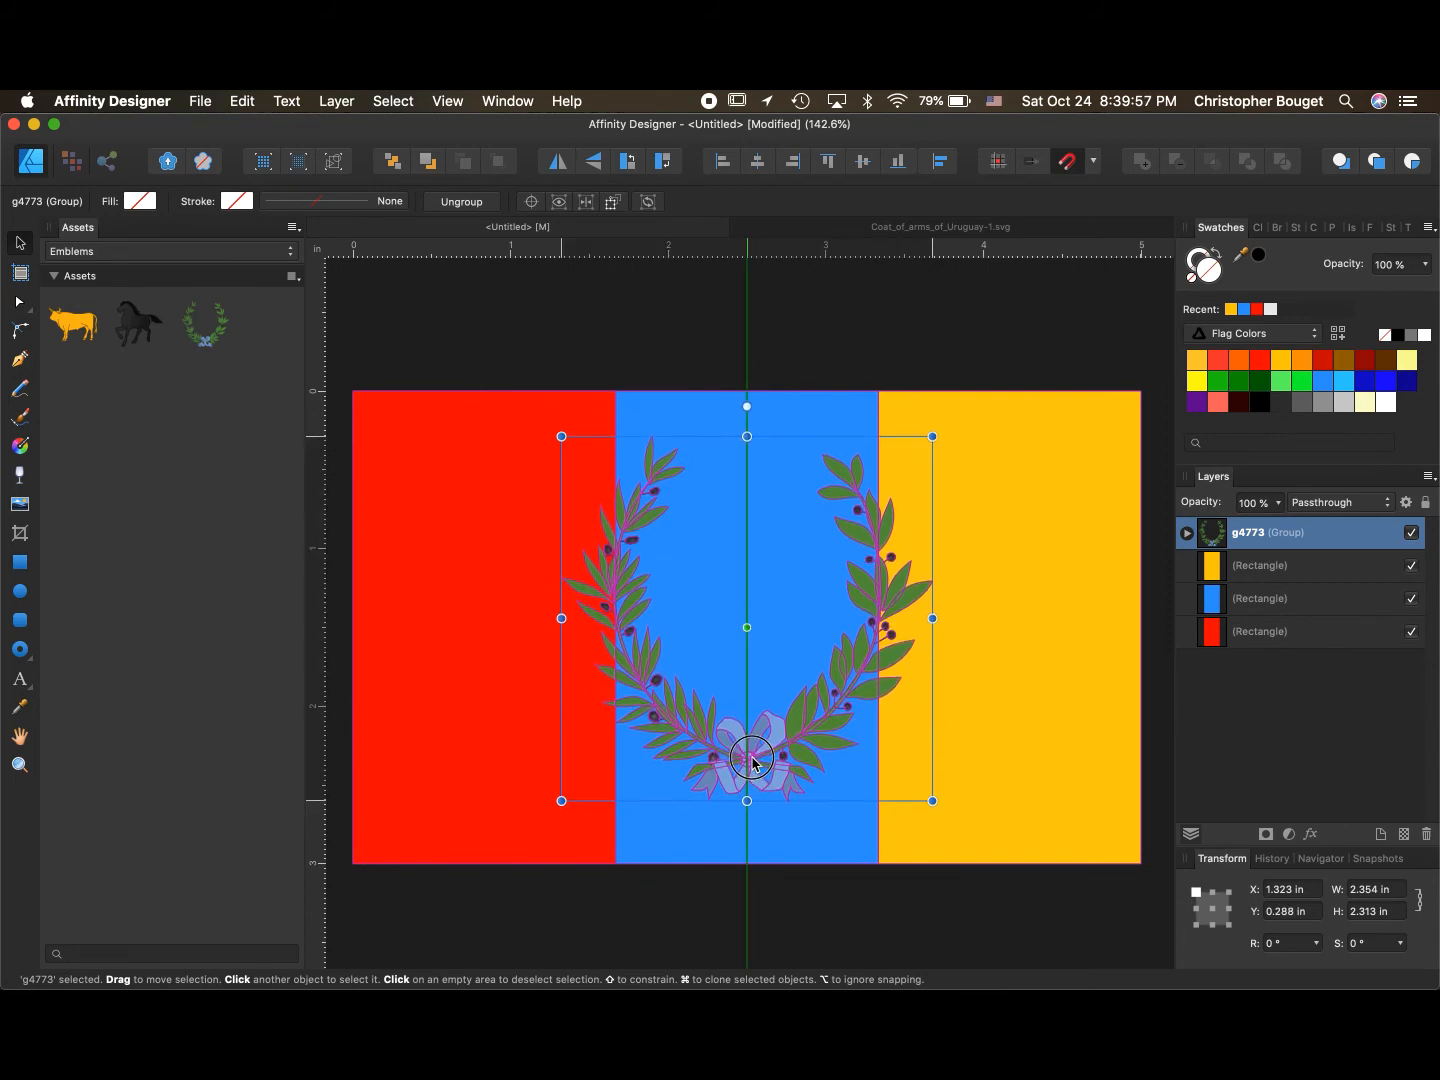
pyautogui.click(439, 351)
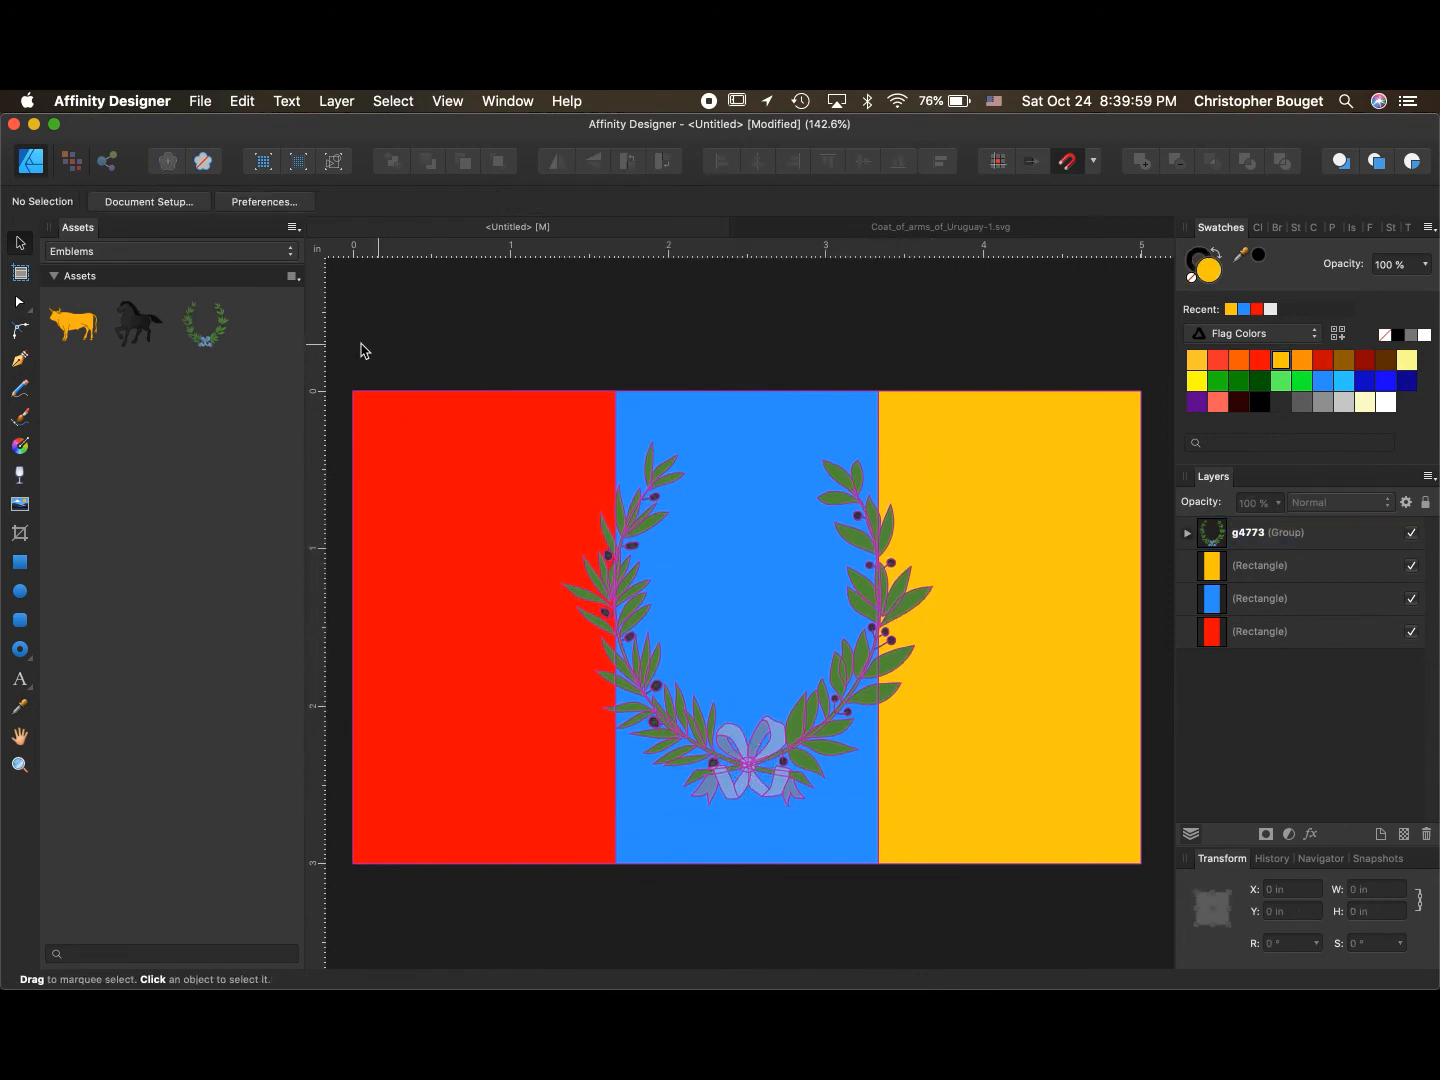
# - Try placing the bull asset inside the wreath, then delete it
pyautogui.moveTo(74, 324); pyautogui.dragTo(760, 605)
pyautogui.moveTo(724, 453); pyautogui.dragTo(746, 596)
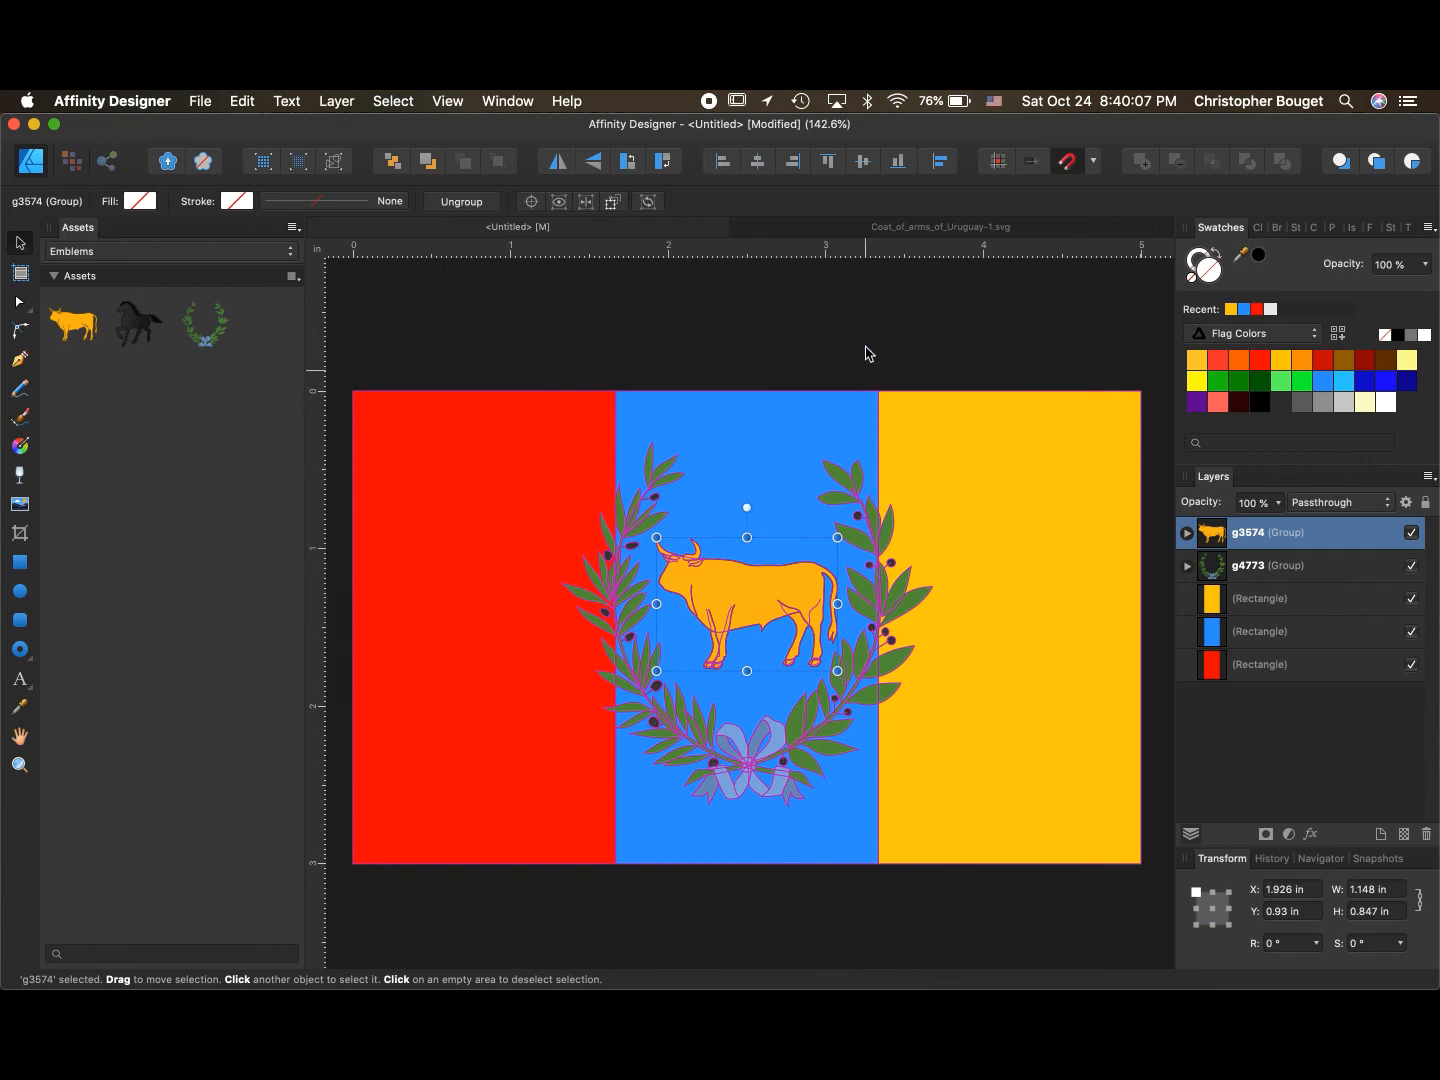
pyautogui.click(868, 347)
pyautogui.click(767, 598)
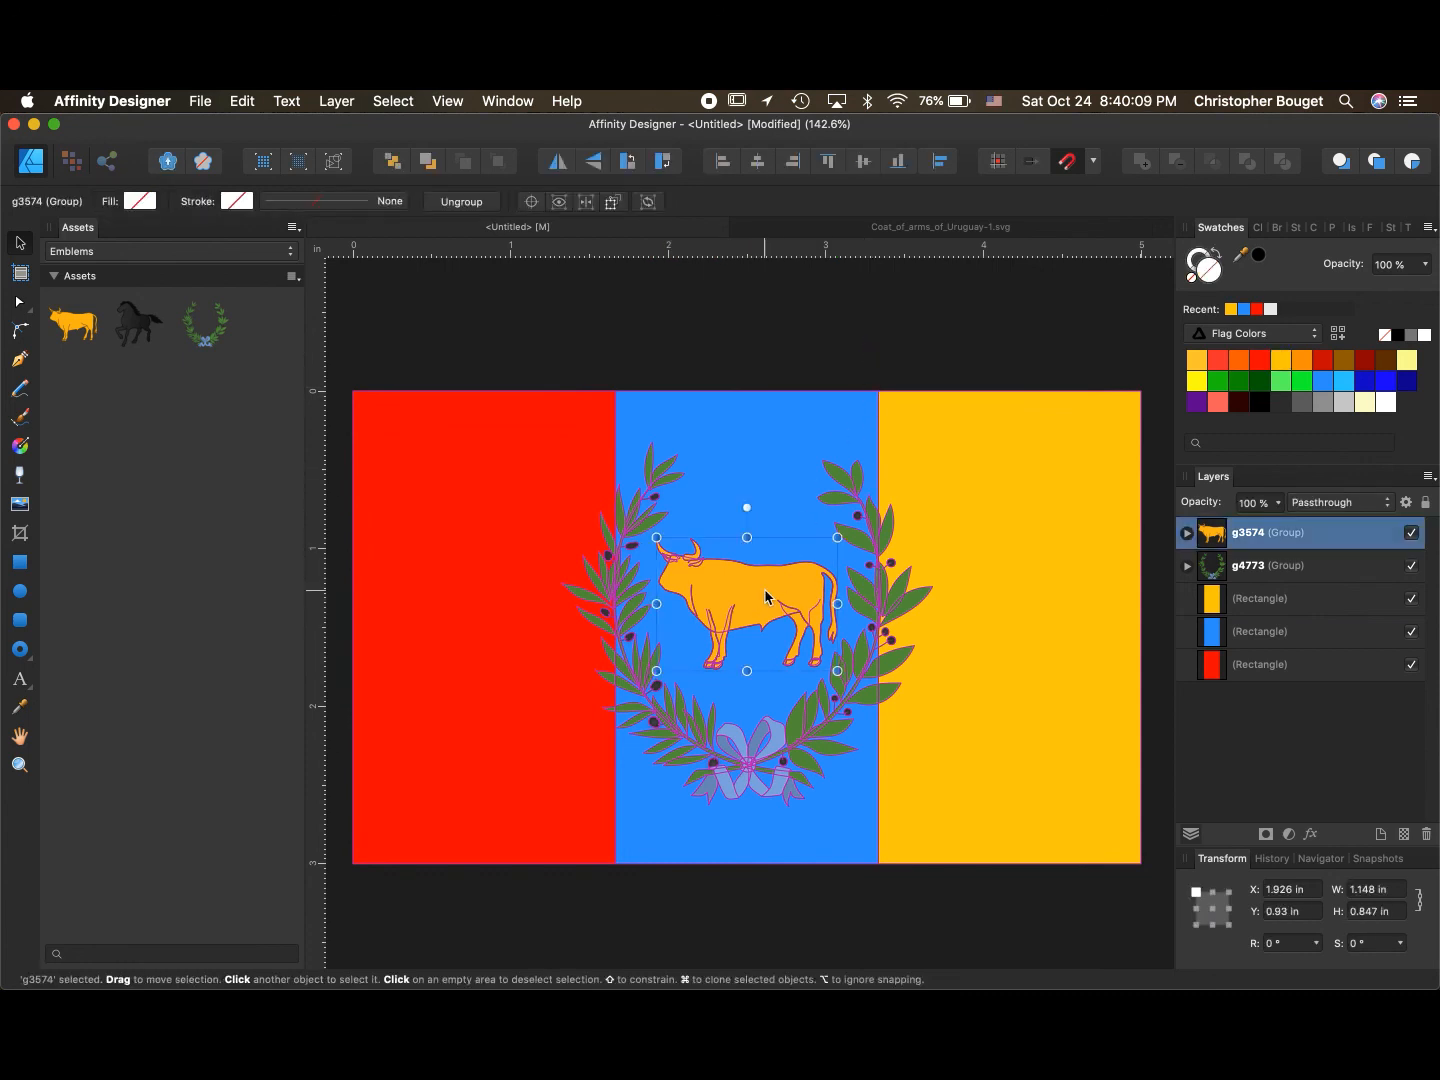
pyautogui.press('Delete')
# - Place the horse asset inside the wreath, scale it to about 1 in wide, and fill it black
pyautogui.moveTo(139, 325); pyautogui.dragTo(786, 585)
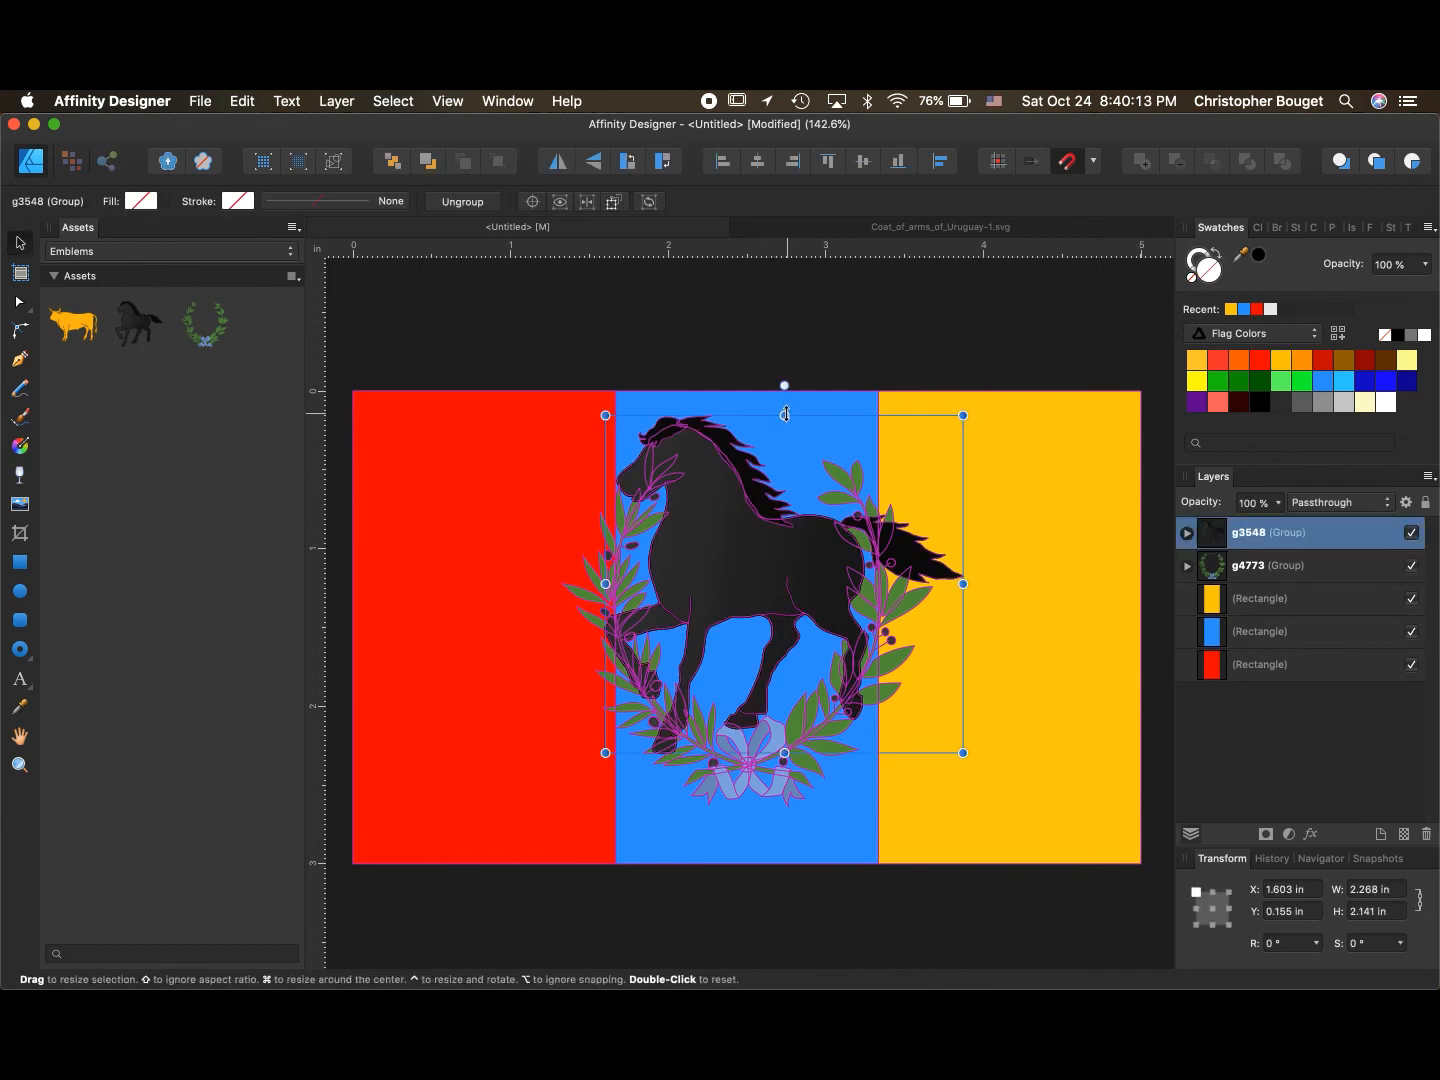
pyautogui.moveTo(782, 412); pyautogui.dragTo(739, 588)
pyautogui.click(1259, 403)
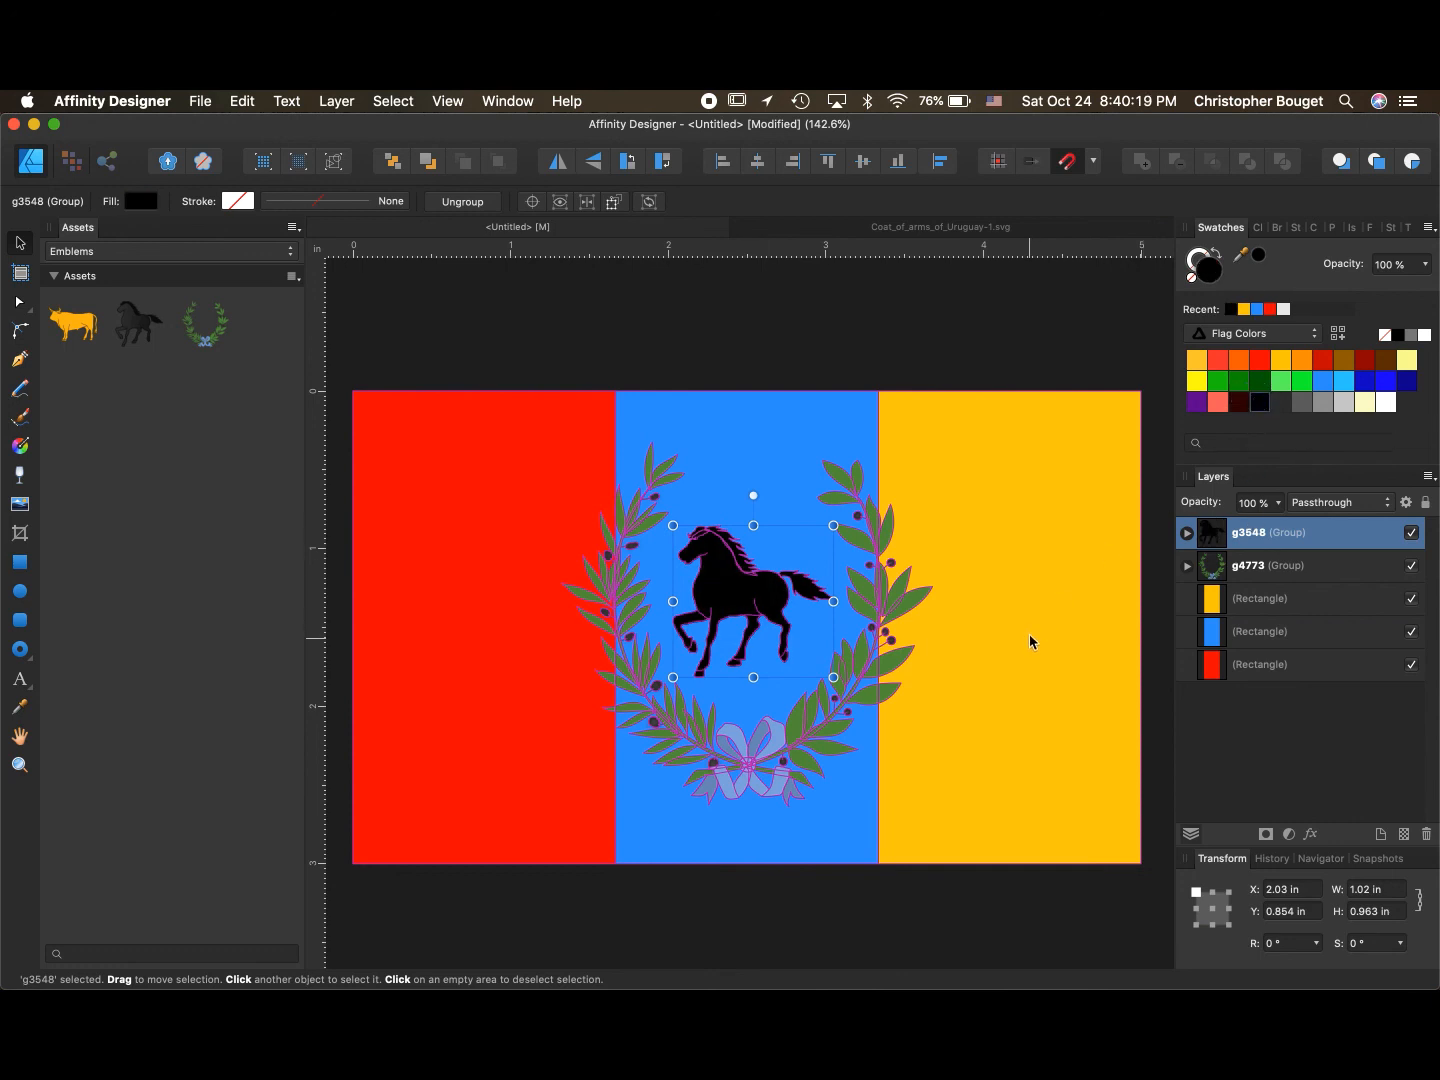
pyautogui.click(942, 300)
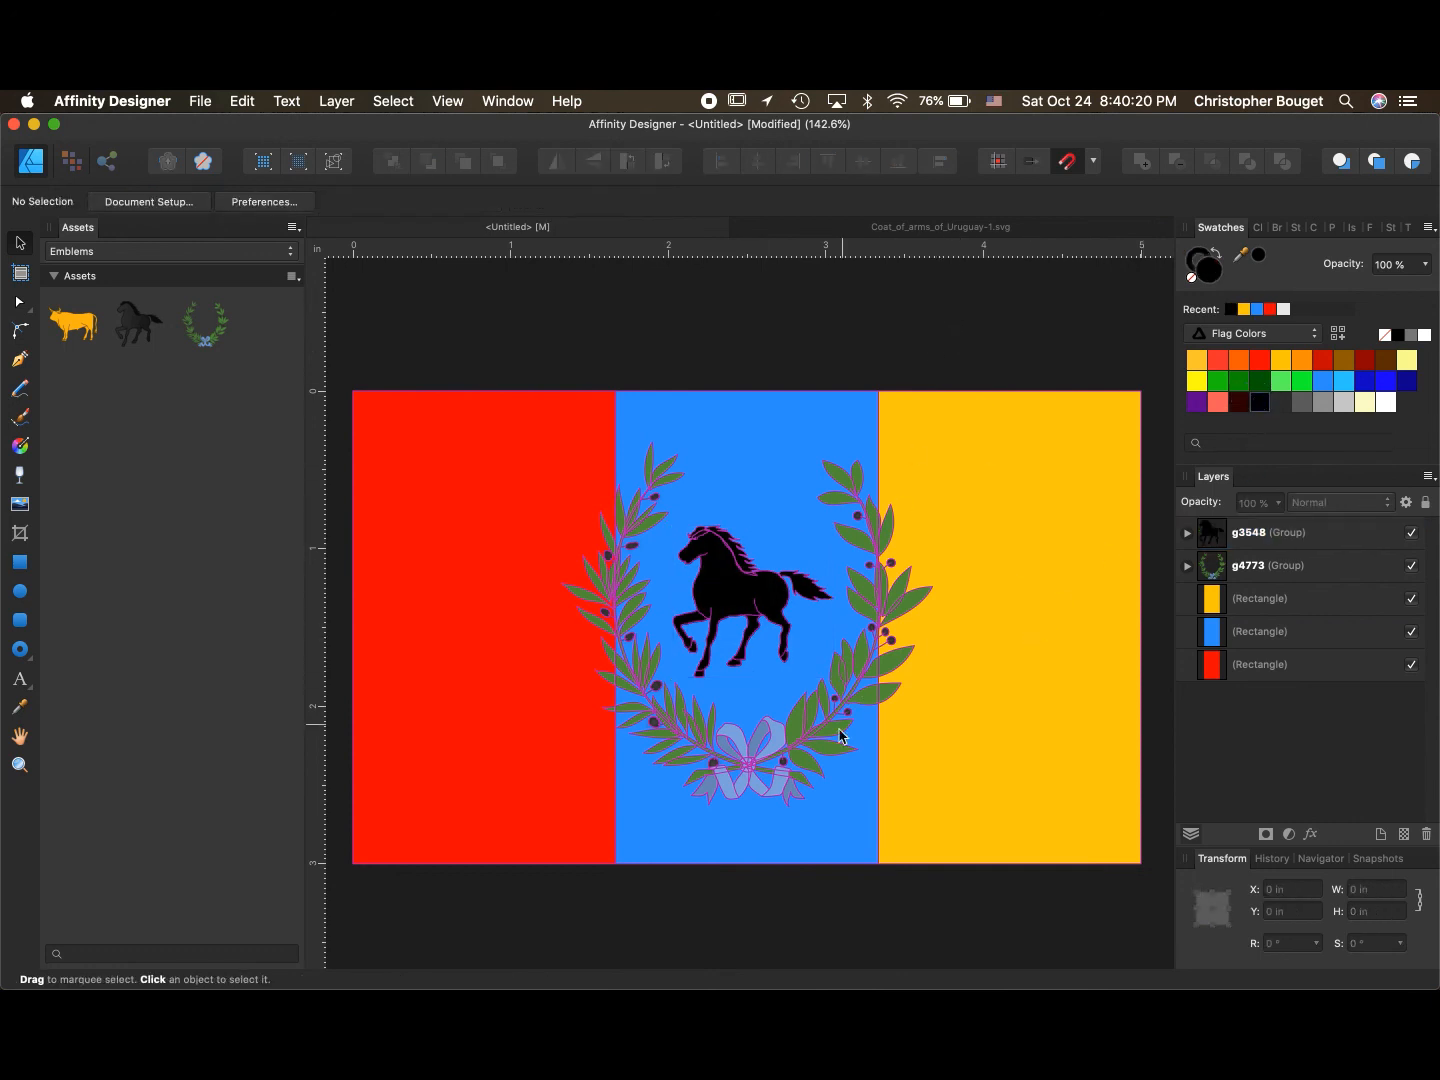
# - Fill the wreath's ribbon group with the dark blue swatch
pyautogui.click(1194, 566)
pyautogui.click(1215, 631)
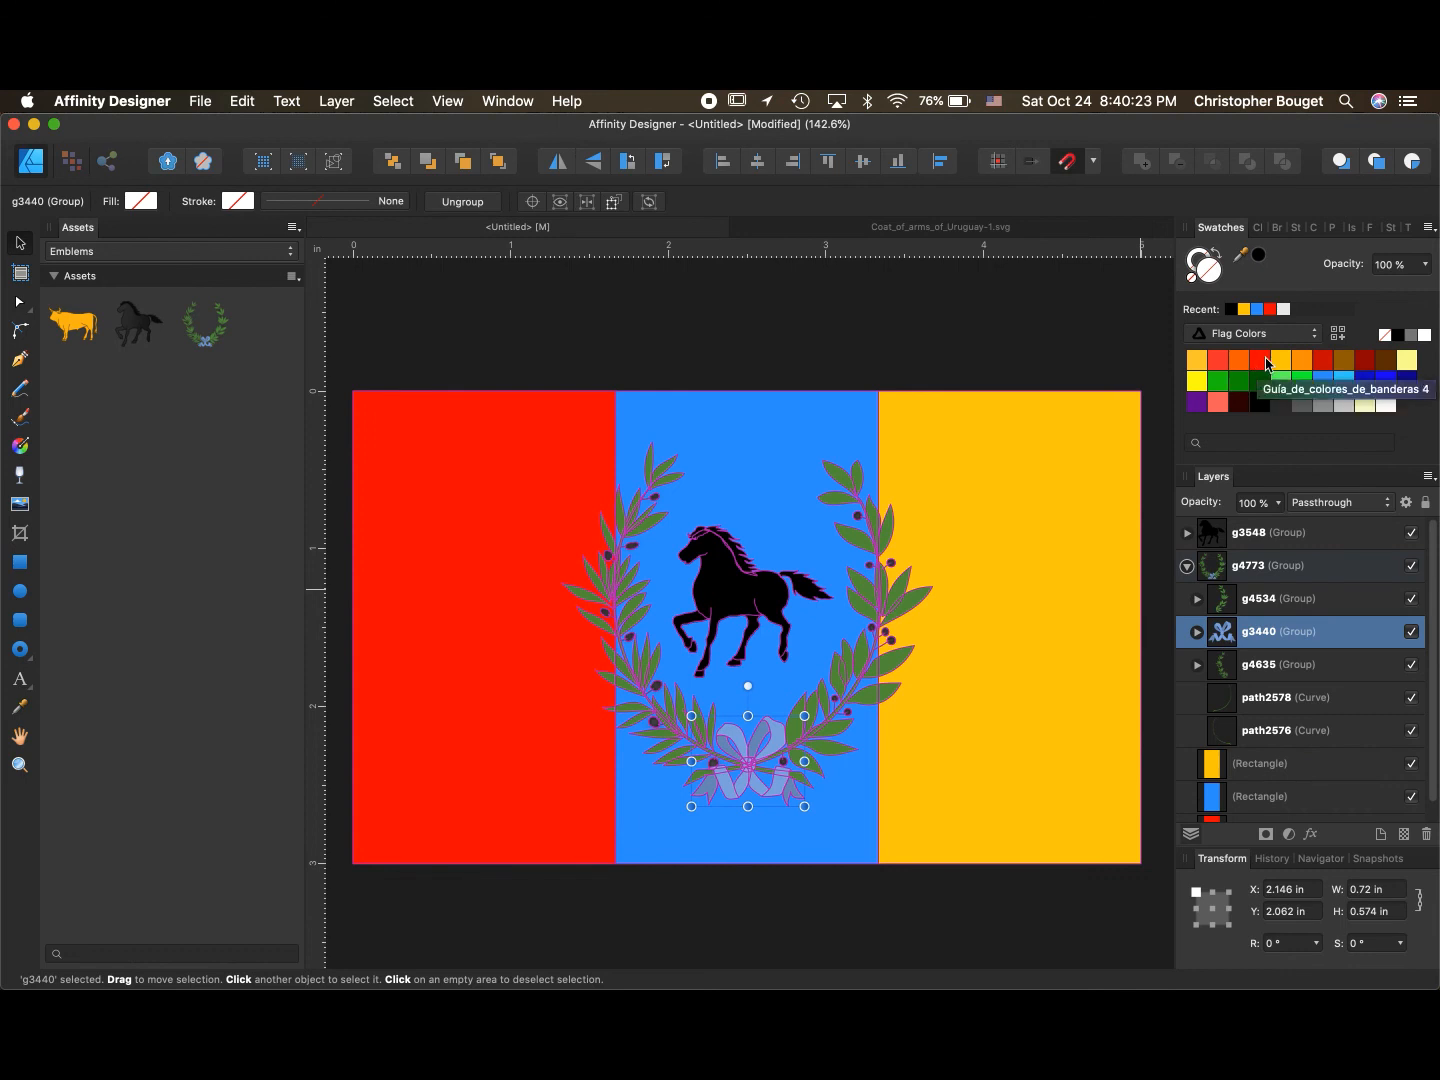
pyautogui.click(1365, 380)
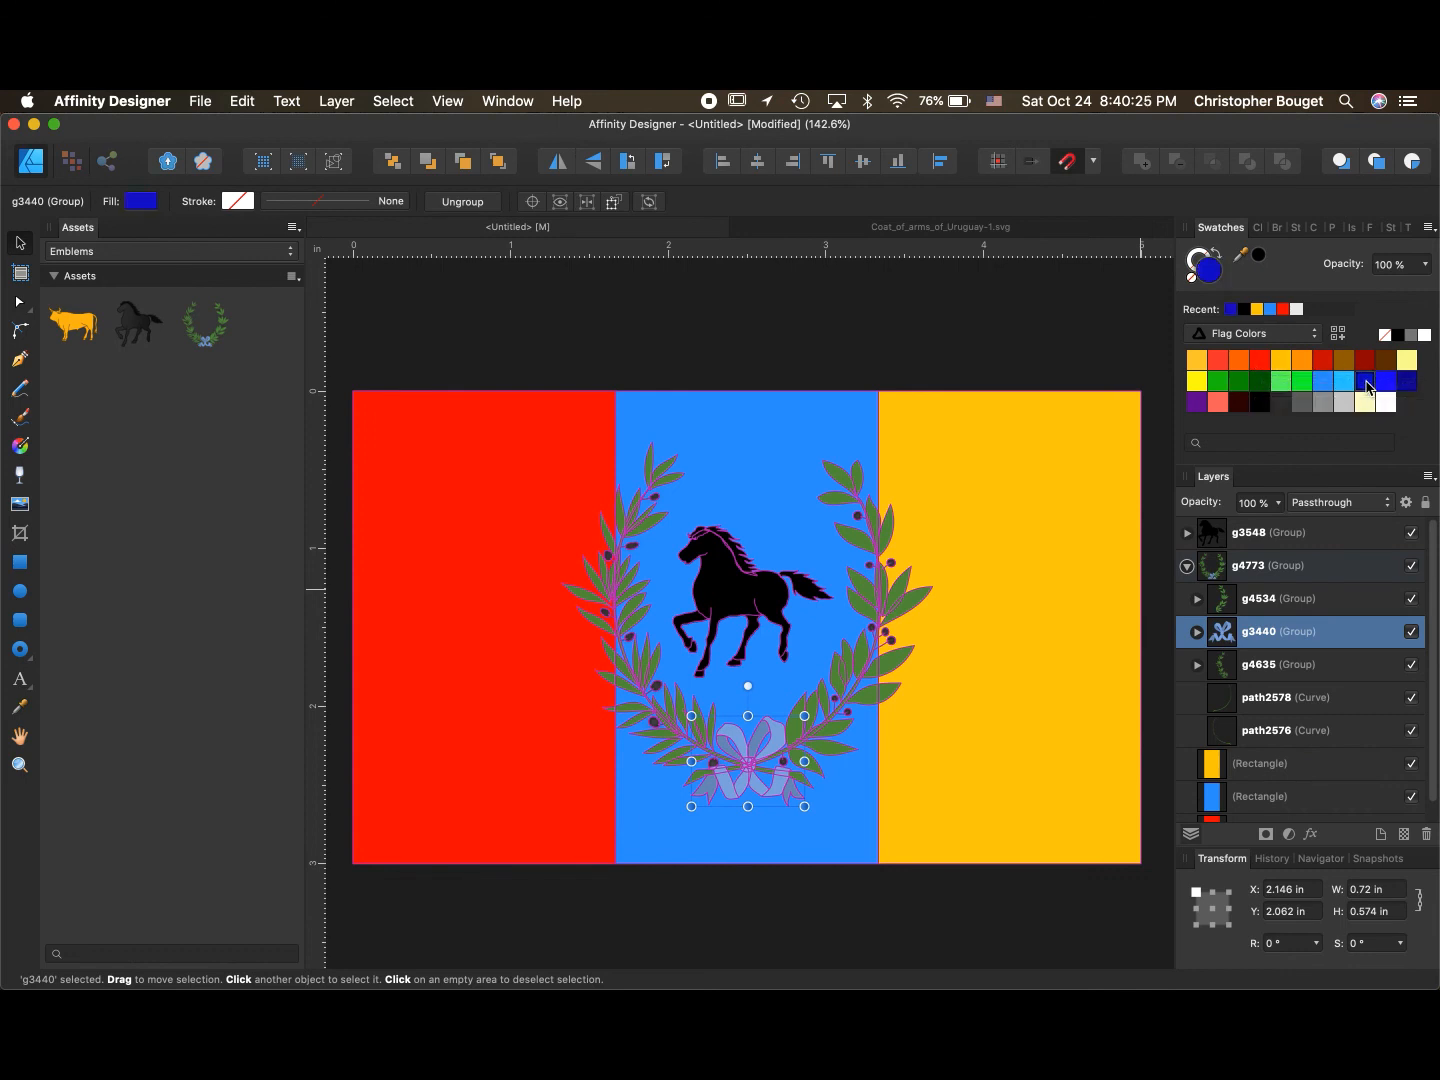
pyautogui.click(930, 304)
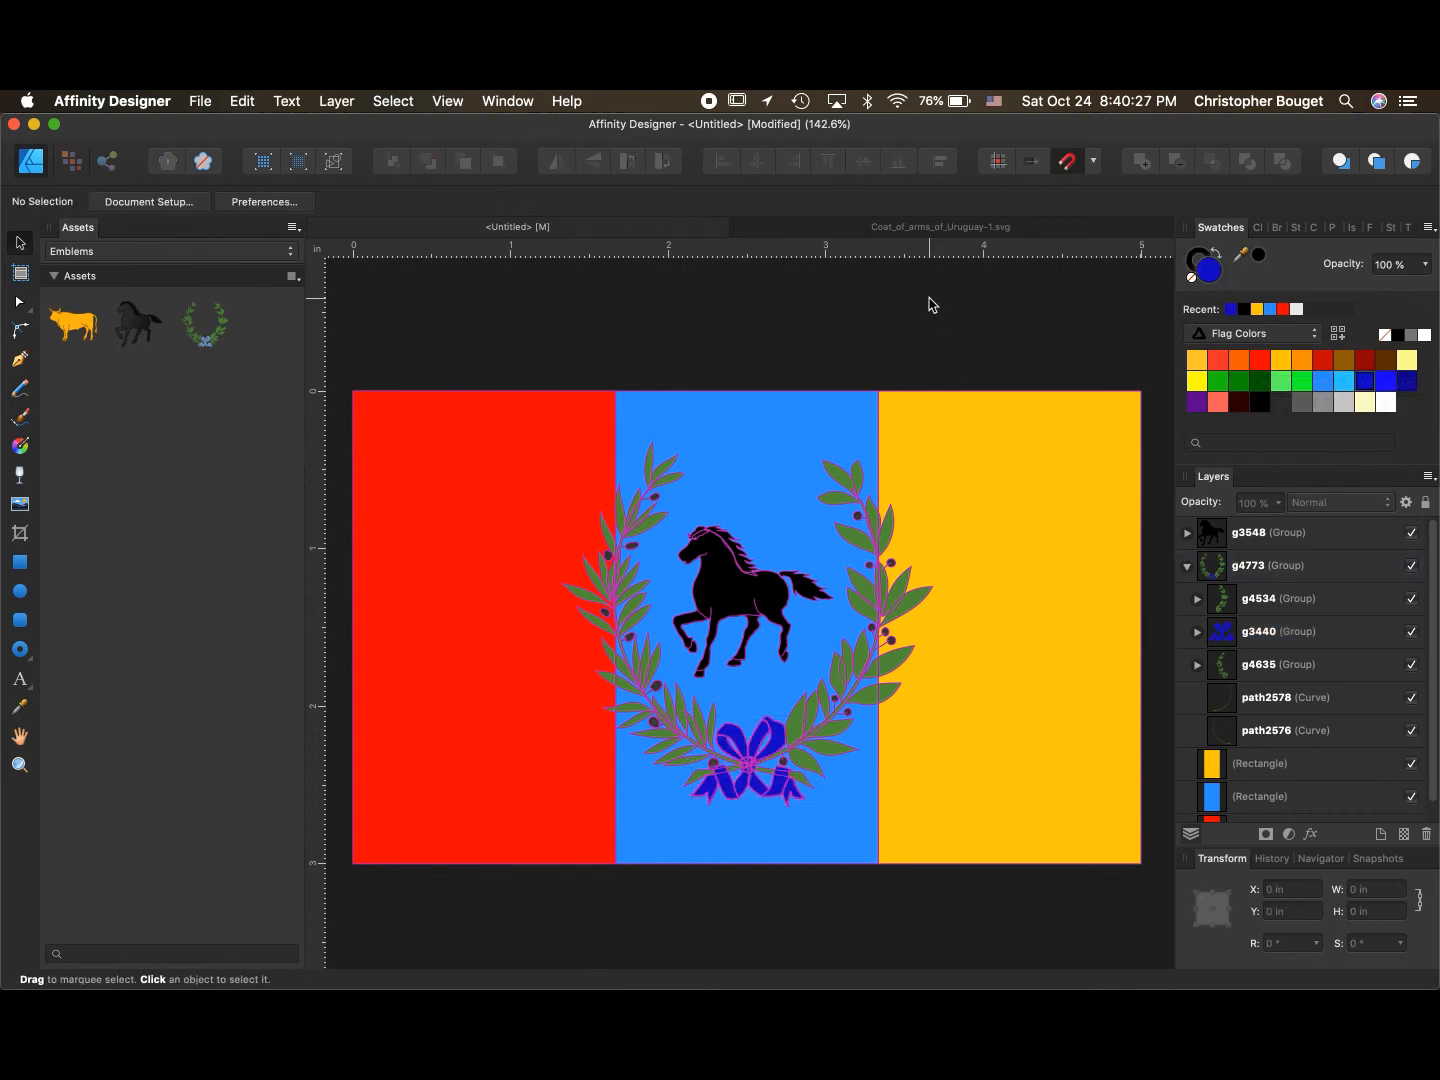
# - Recolor the wreath's ribbon with the golden yellow swatch
pyautogui.scroll(2, 895, 390)
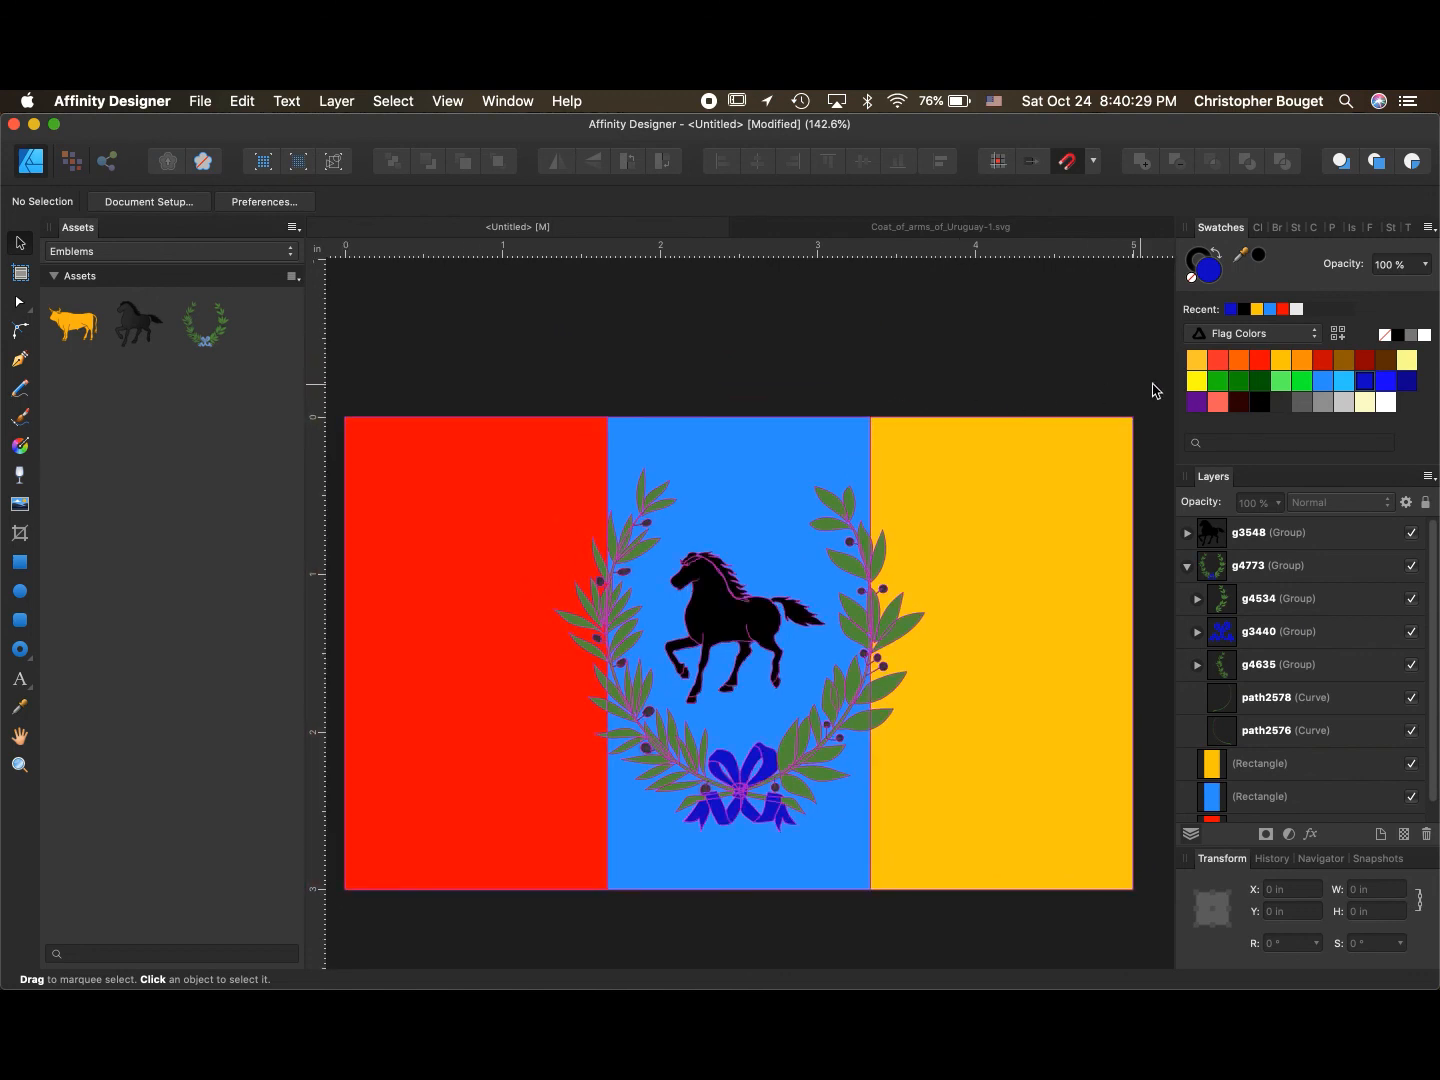
pyautogui.click(1197, 360)
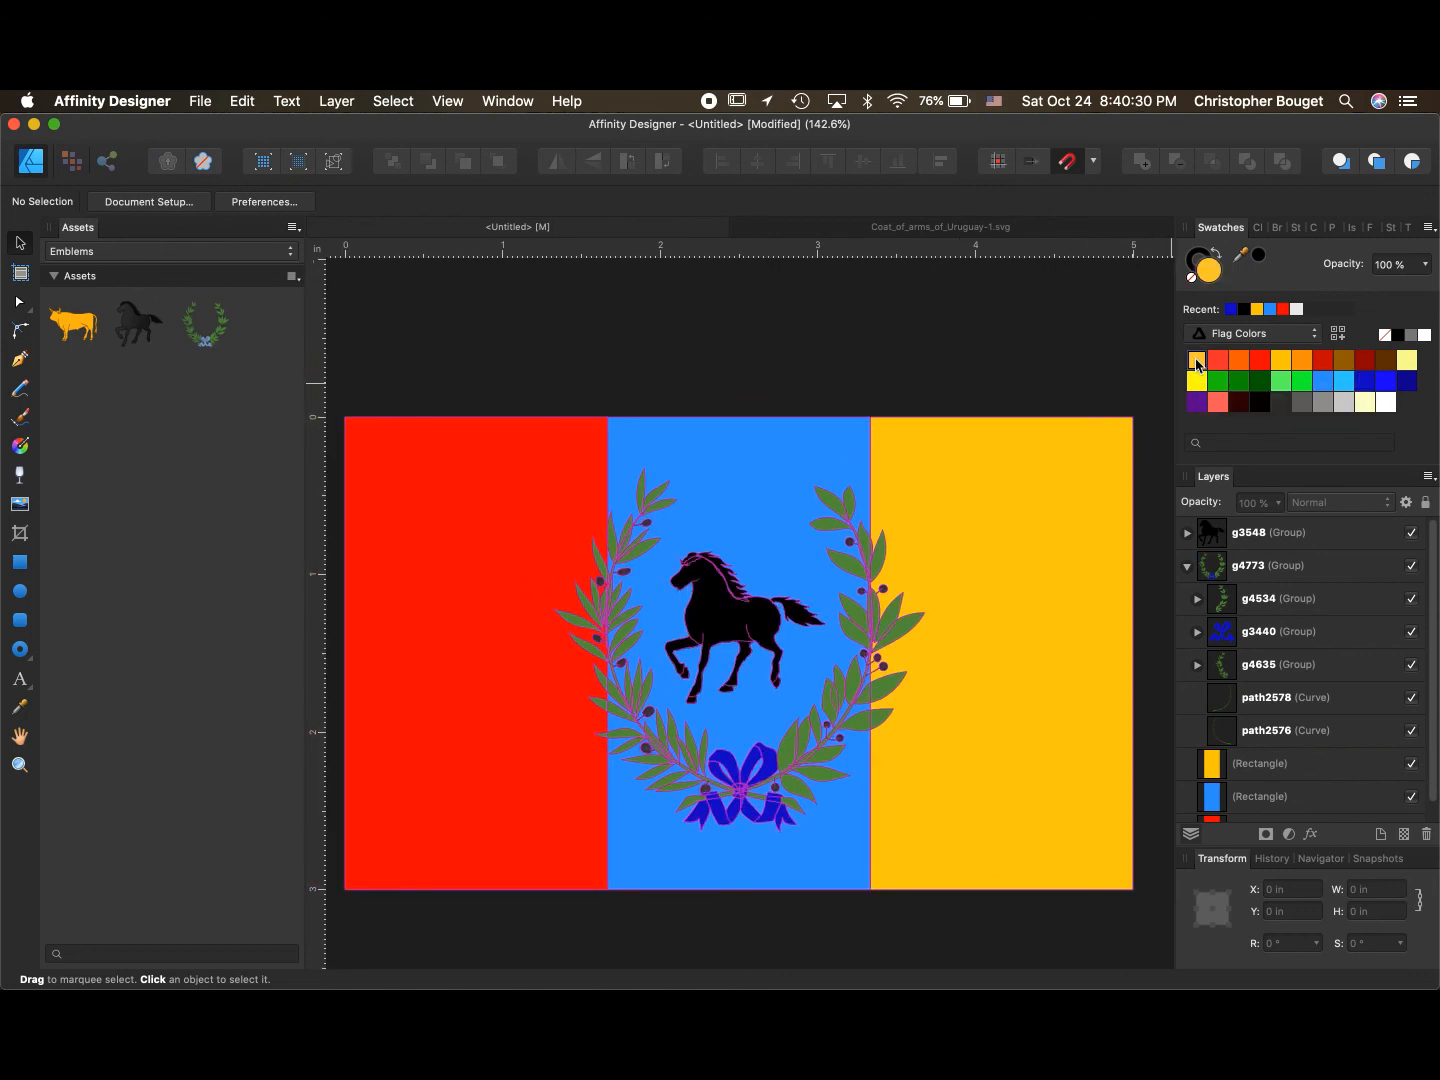
pyautogui.click(1260, 634)
pyautogui.click(1197, 361)
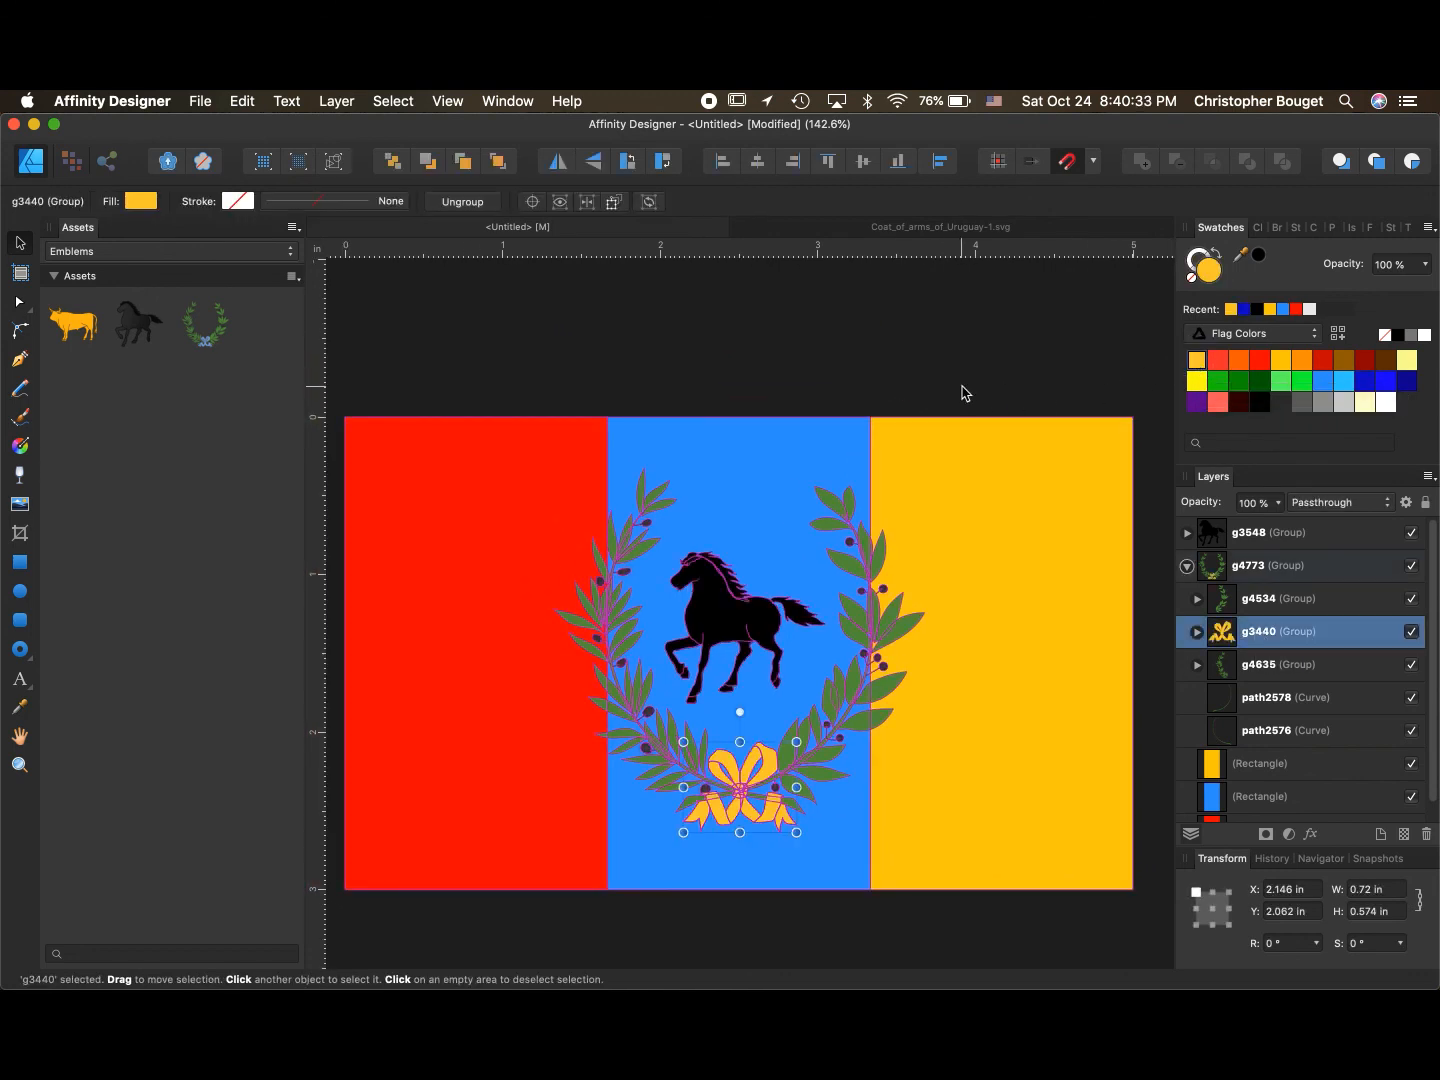
pyautogui.click(952, 348)
pyautogui.hscroll(3, 881, 680)
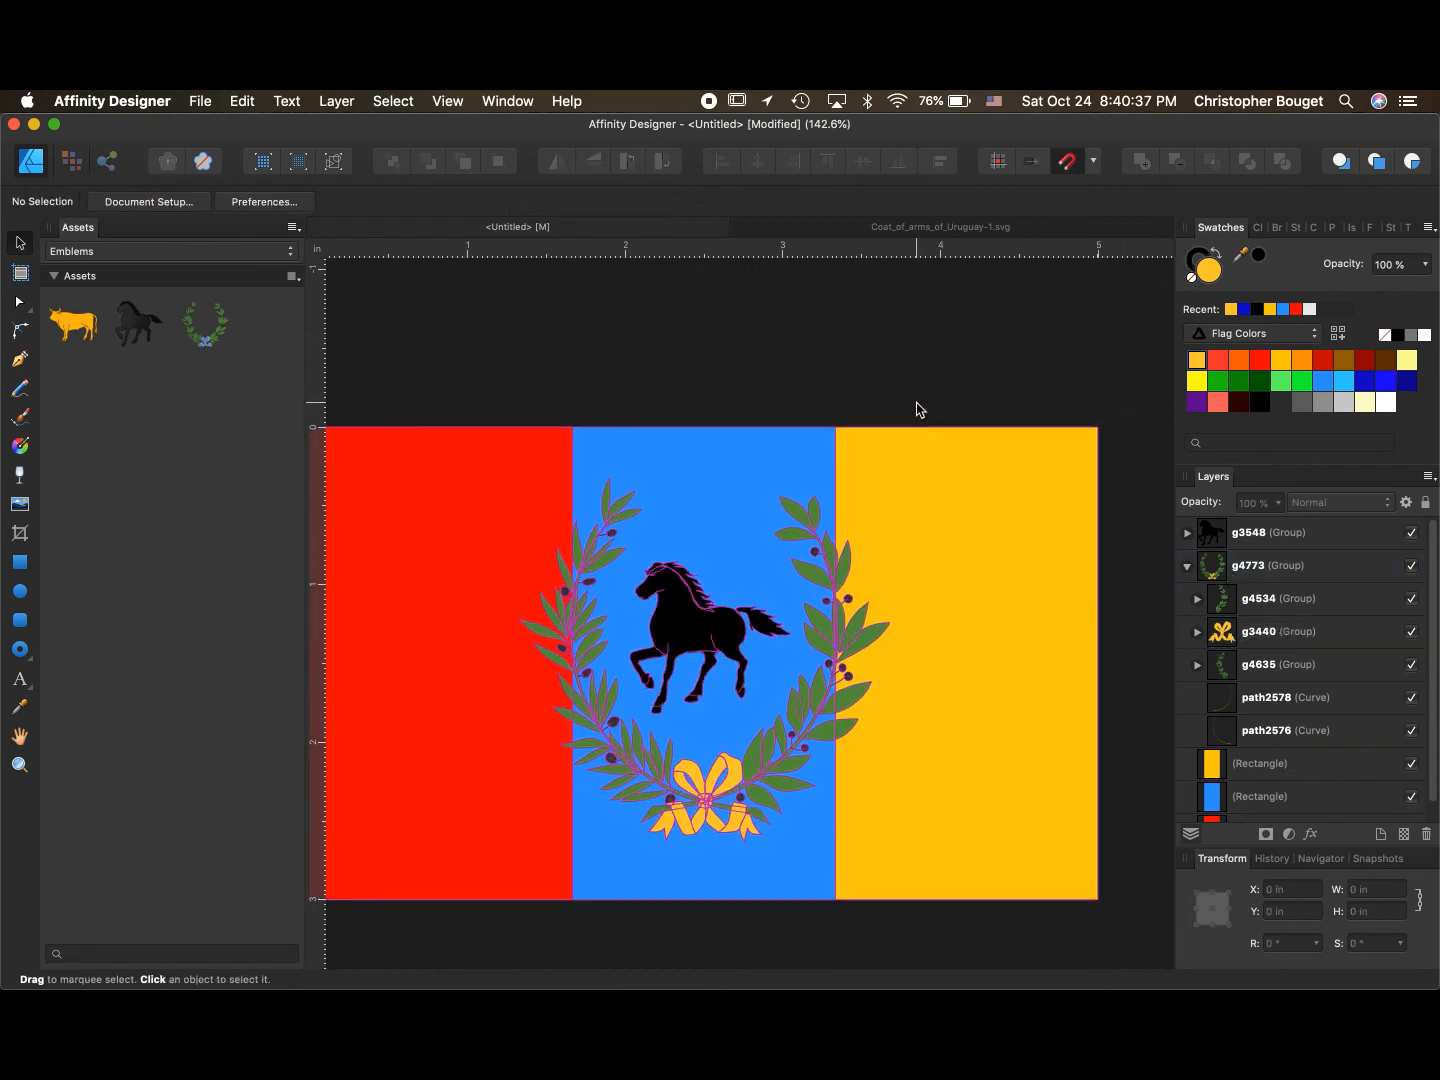
pyautogui.hscroll(-3, 916, 404)
pyautogui.scroll(-2, 916, 404)
pyautogui.scroll(-1, 916, 404)
pyautogui.hscroll(1, 916, 404)
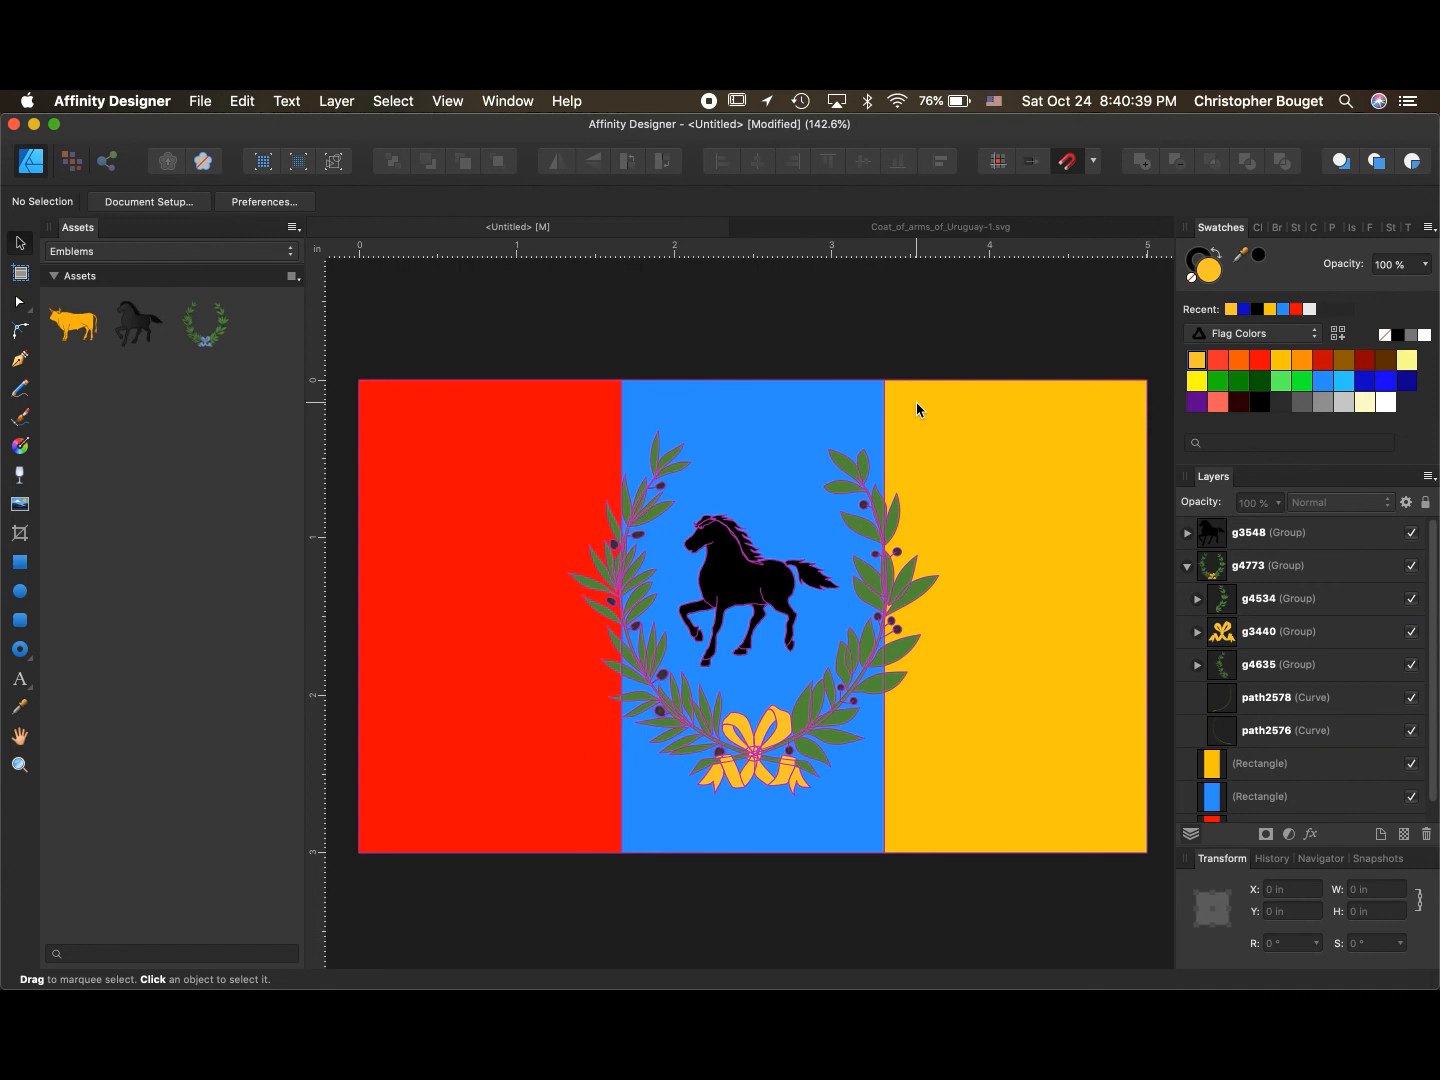